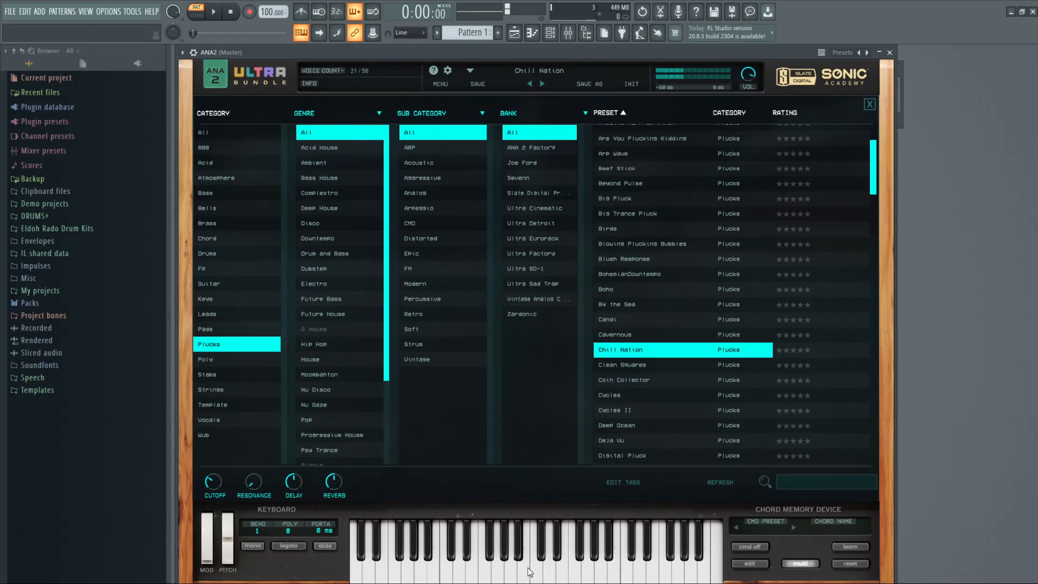
Step: Set the ANA2 plugin's GUI size to 100% and close the plugin window
{"action": "left_click", "coordinate": [449, 71]}
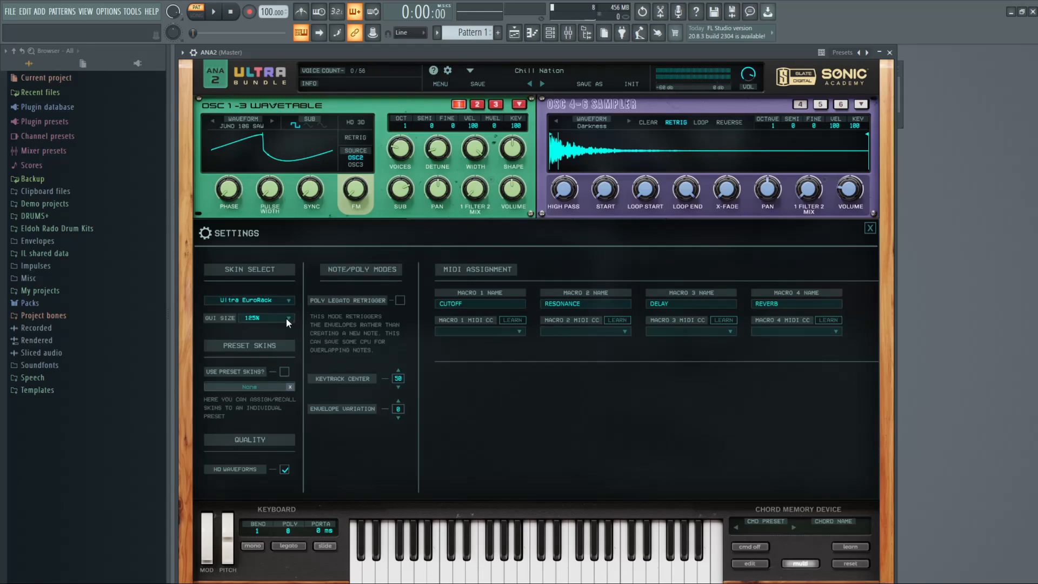
{"action": "left_click", "coordinate": [286, 318]}
{"action": "left_click", "coordinate": [255, 374]}
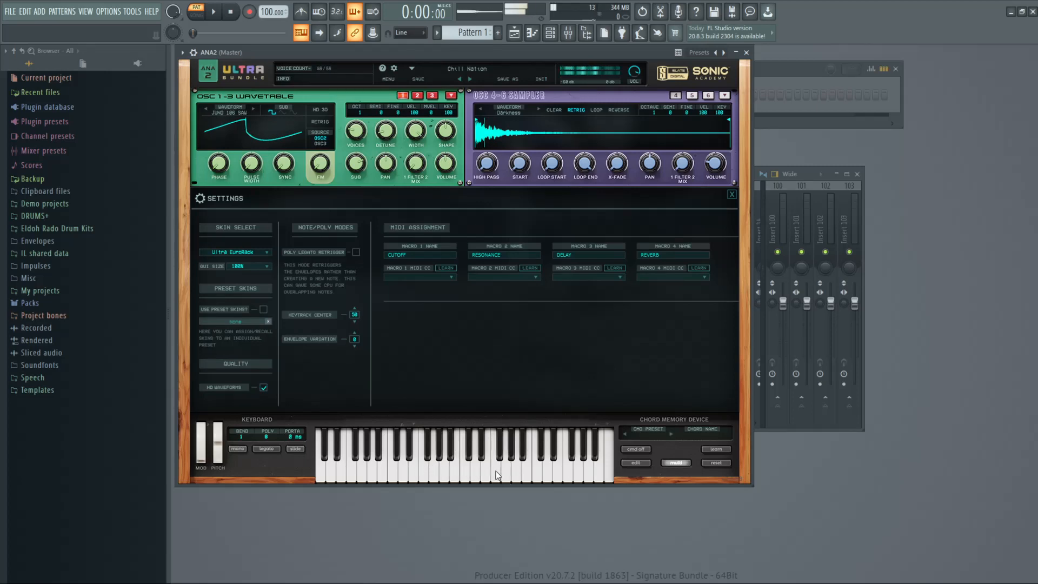
{"action": "left_click", "coordinate": [746, 53]}
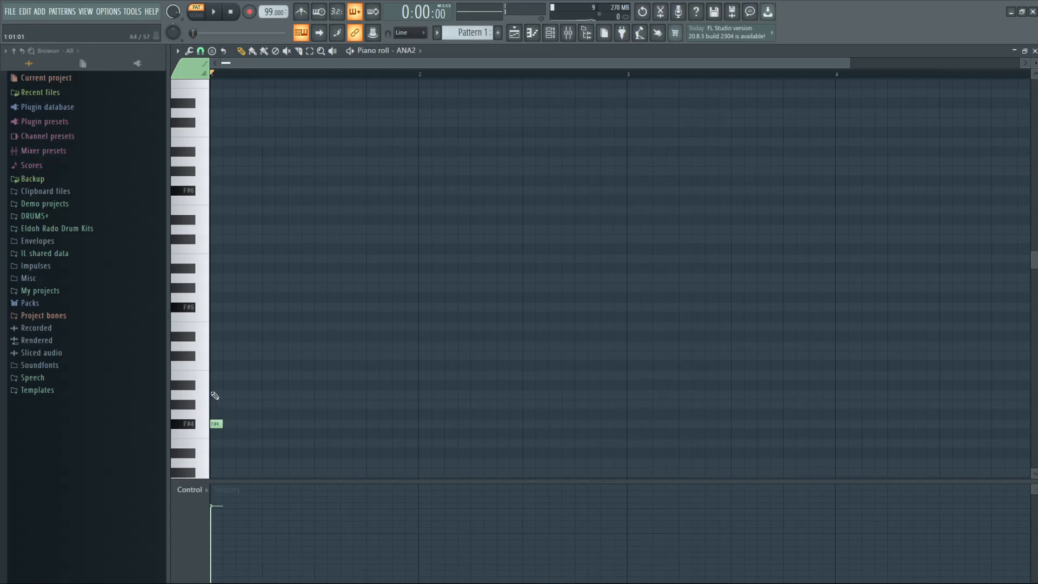
Step: Build an F#4–A4–C#5 chord at the start of bar 1 and an F#4–B4–C#5 chord at step 4, auditioning them
{"action": "key", "text": "space"}
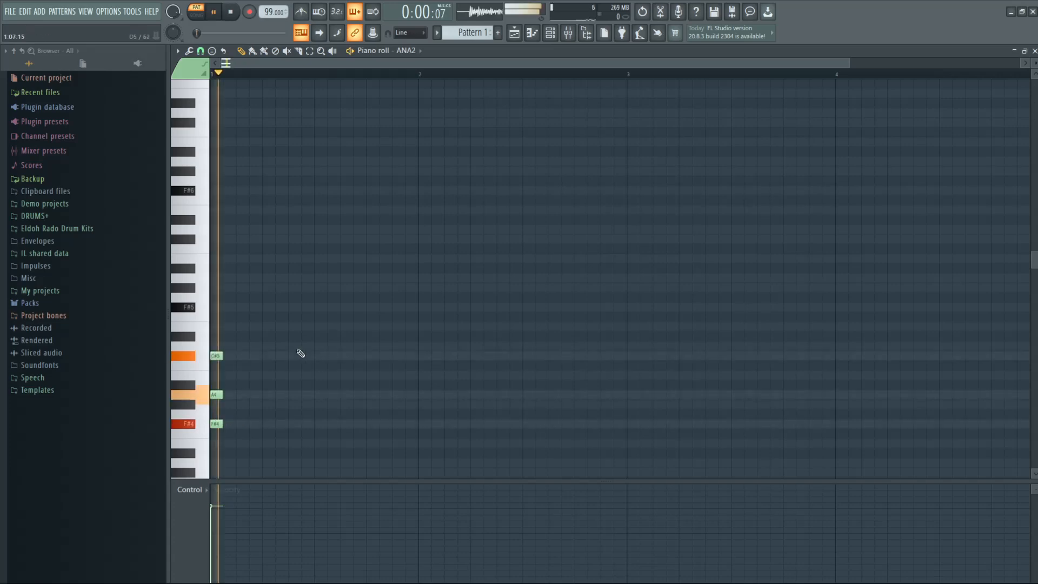
{"action": "key", "text": "space"}
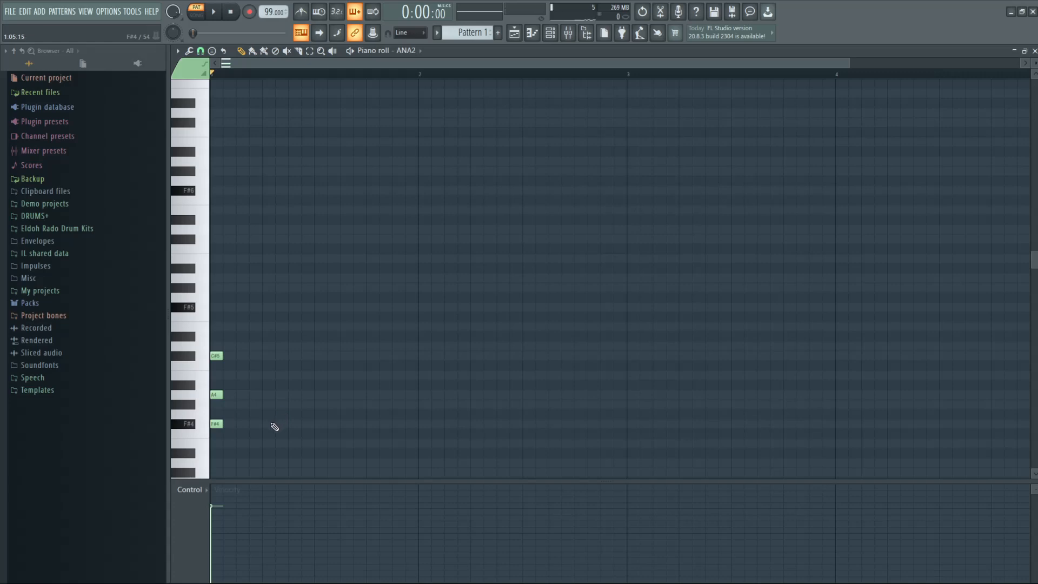
{"action": "key", "text": "space"}
{"action": "key", "text": "space"}
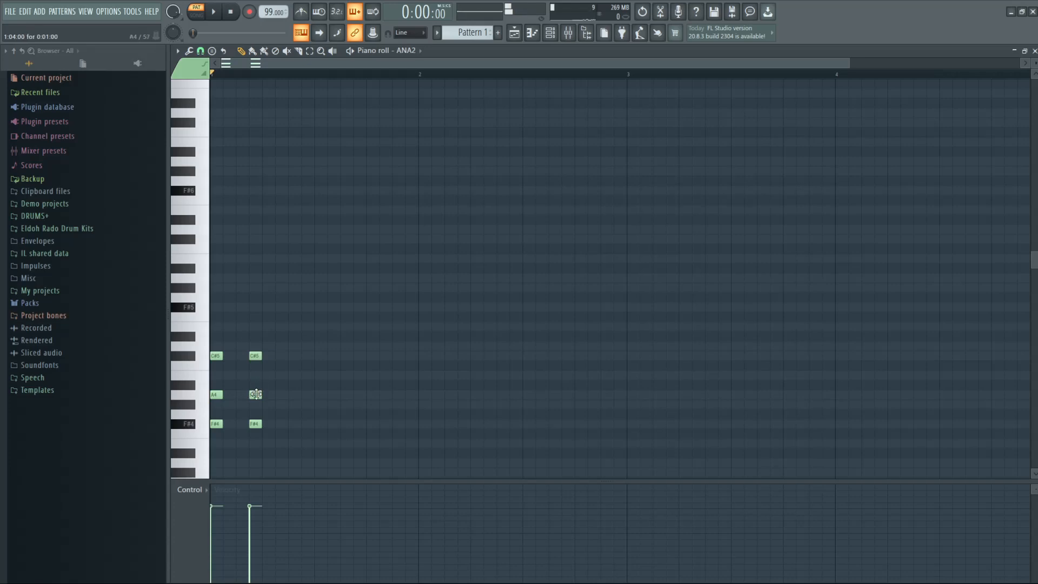
{"action": "key", "text": "space"}
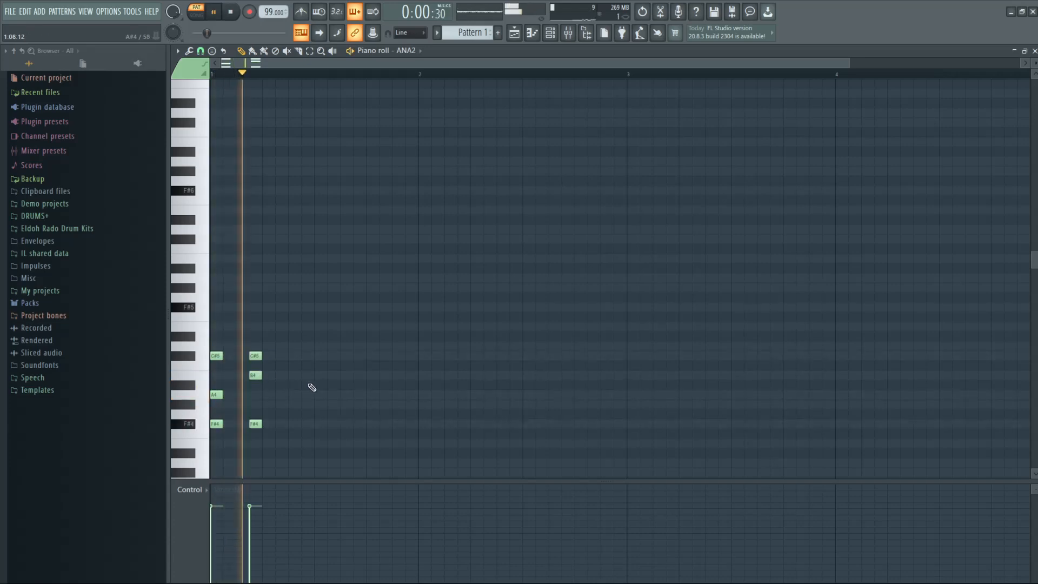
{"action": "key", "text": "space"}
Step: Copy the F#4–B4–C#5 chord from step 4 to step 7 of bar 1 and play the pattern
{"action": "left_click_drag", "start_coordinate": [285, 449], "coordinate": [253, 361]}
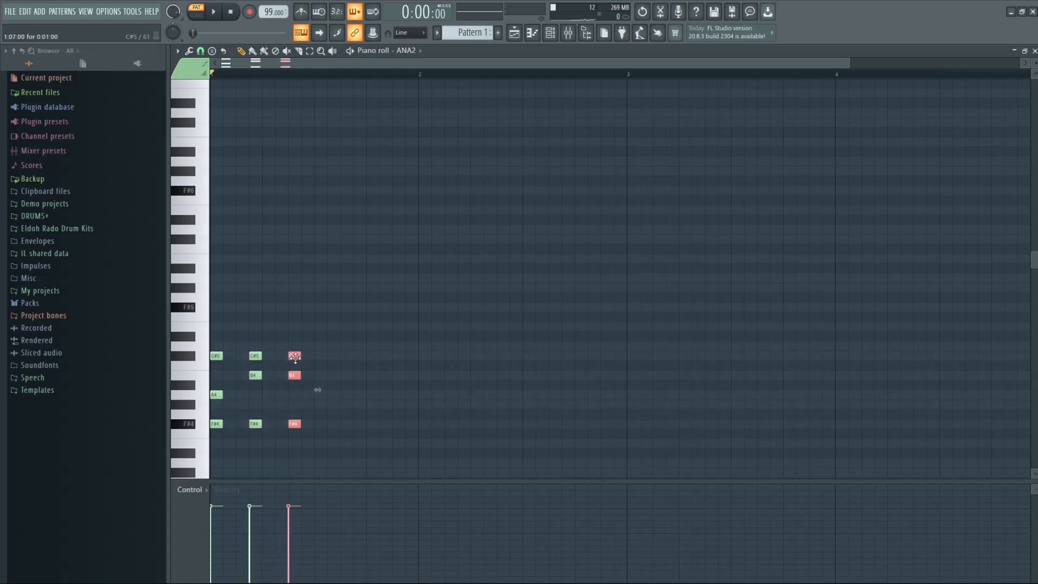
{"action": "key", "text": "space"}
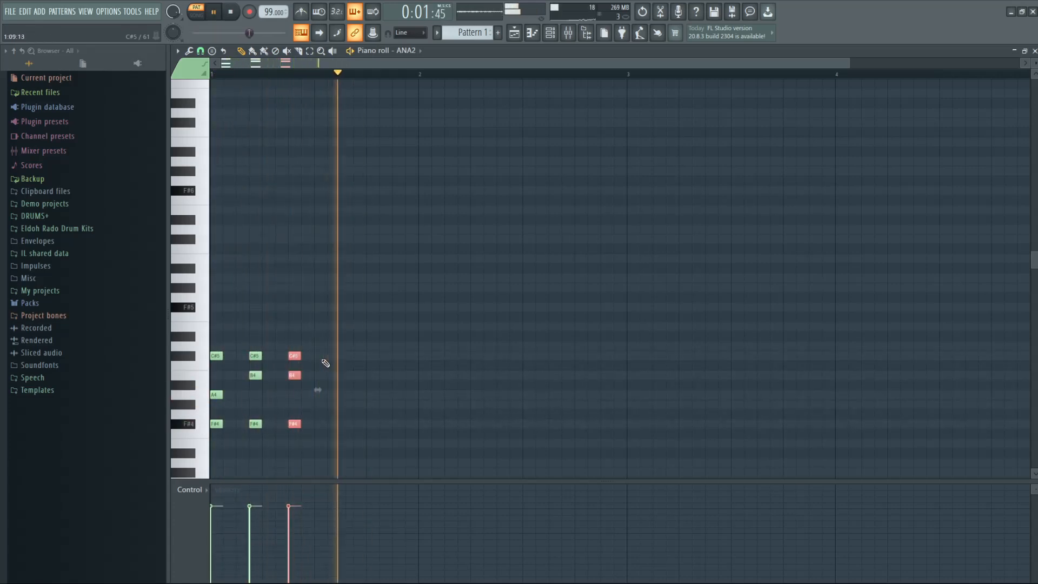
{"action": "key", "text": "space"}
Step: Copy the step 7 chord, audition it at steps 9 and 10, and place it at step 11 of bar 1
{"action": "left_click_drag", "start_coordinate": [294, 356], "coordinate": [323, 357]}
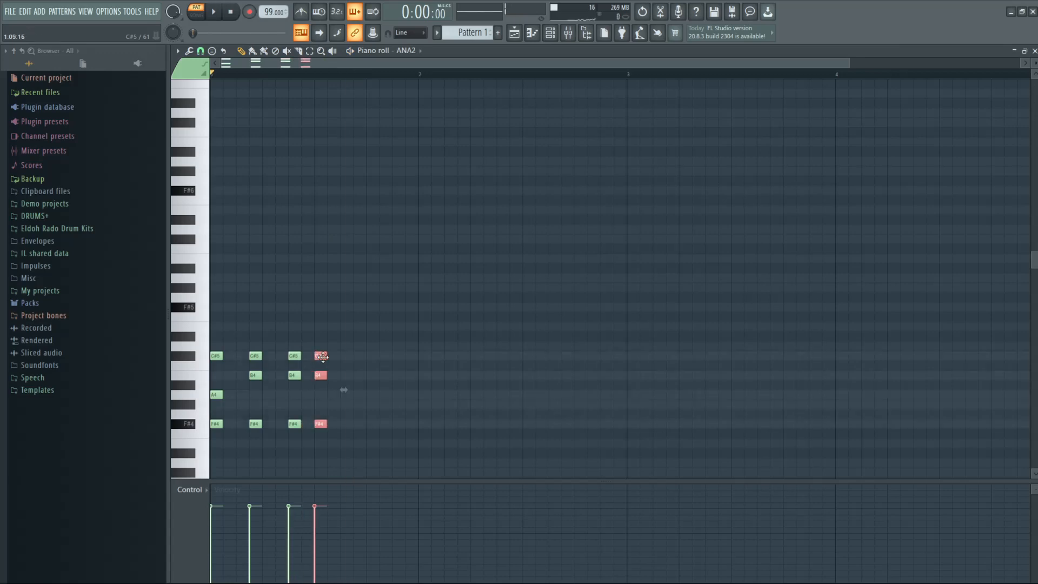
{"action": "key", "text": "space"}
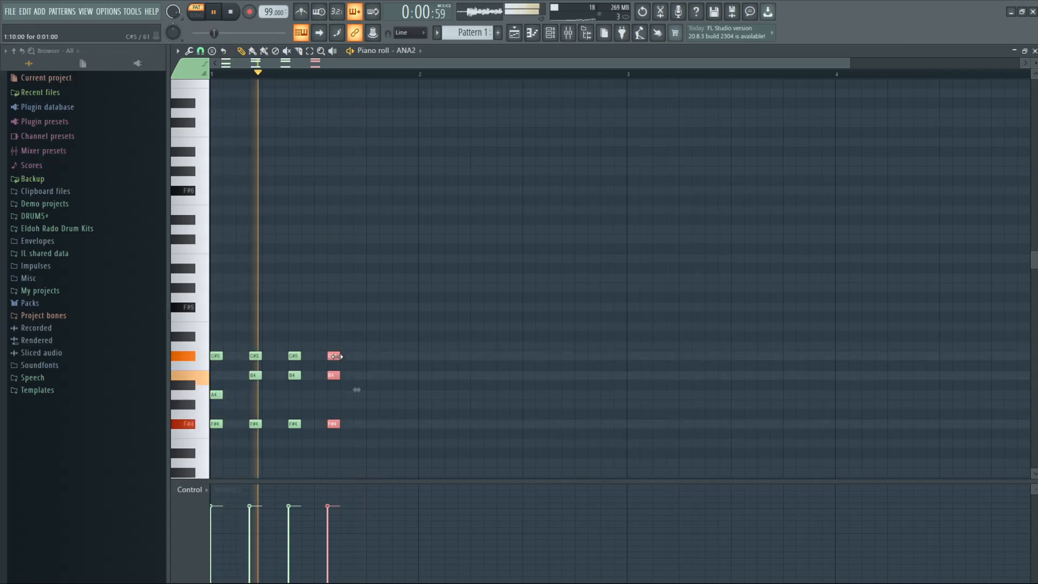
{"action": "key", "text": "space"}
{"action": "left_click_drag", "start_coordinate": [333, 356], "coordinate": [321, 356]}
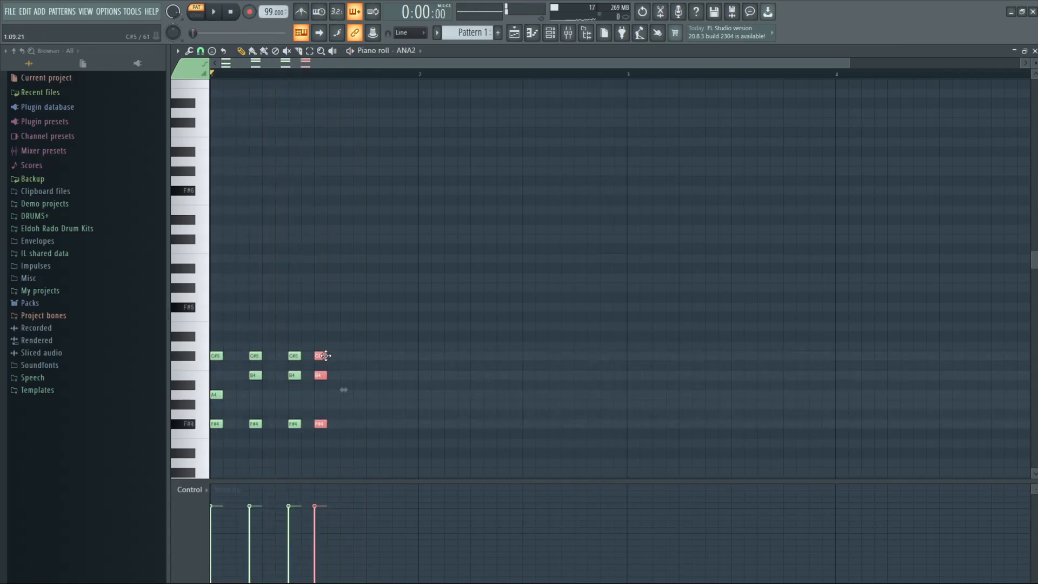
{"action": "key", "text": "space"}
{"action": "key", "text": "space"}
{"action": "left_click_drag", "start_coordinate": [318, 355], "coordinate": [347, 355]}
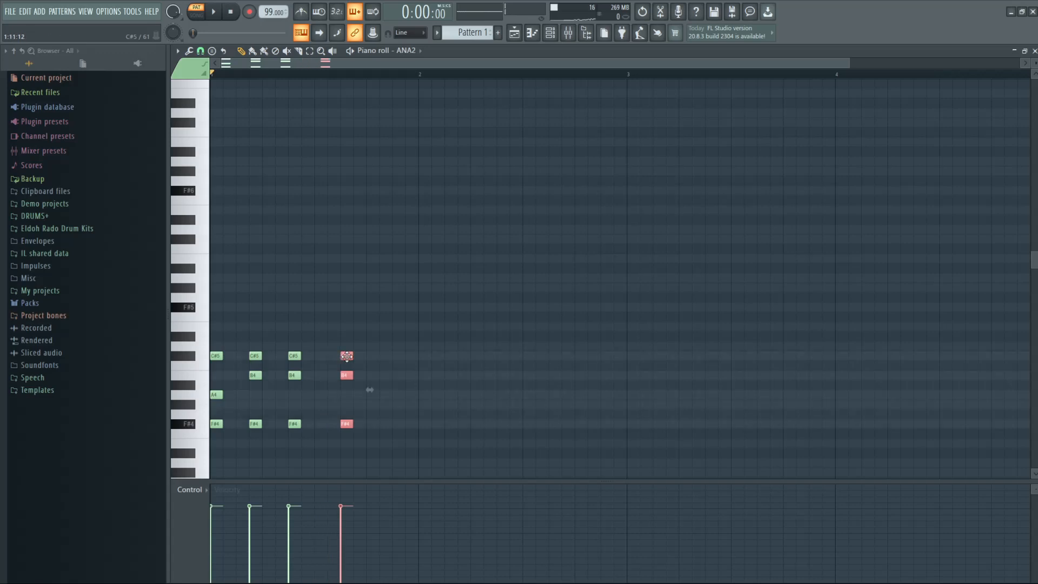
{"action": "key", "text": "space"}
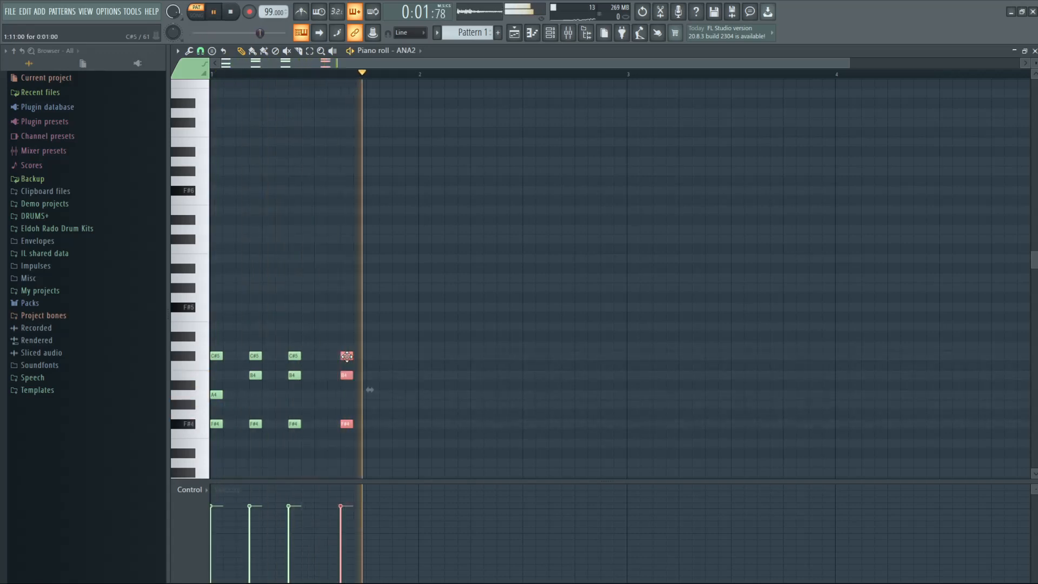
{"action": "key", "text": "space"}
Step: Copy the step 11 chord to step 13, lower its B4 to A4, and play the bar back
{"action": "left_click_drag", "start_coordinate": [346, 356], "coordinate": [369, 355]}
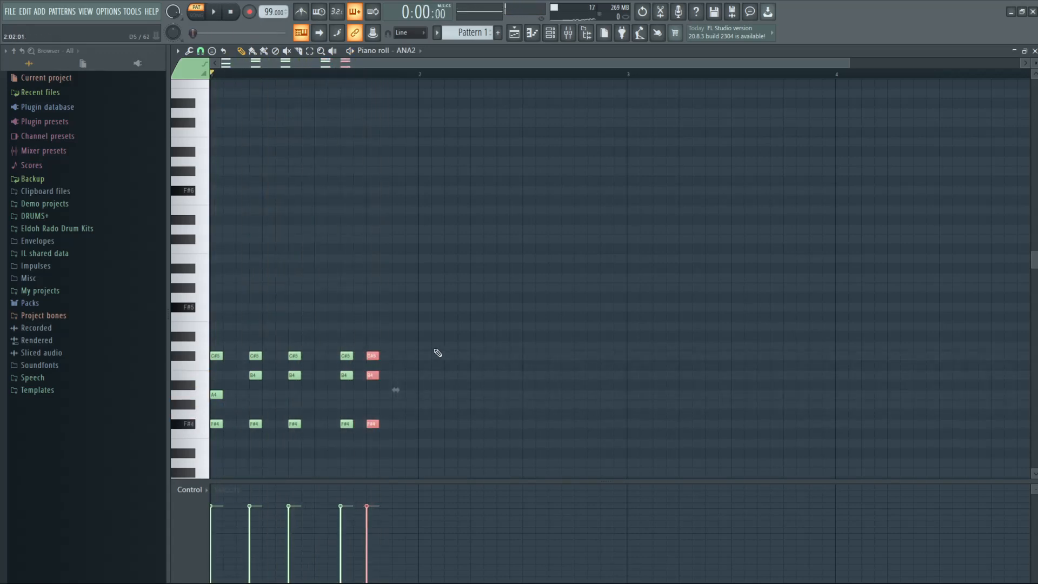
{"action": "key", "text": "space"}
{"action": "key", "text": "space"}
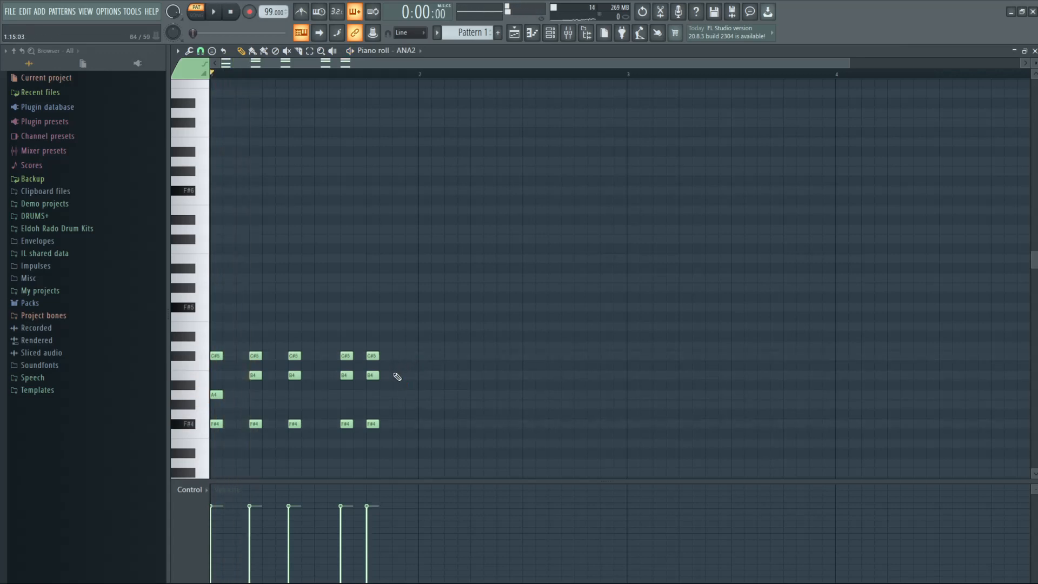
{"action": "key", "text": "space"}
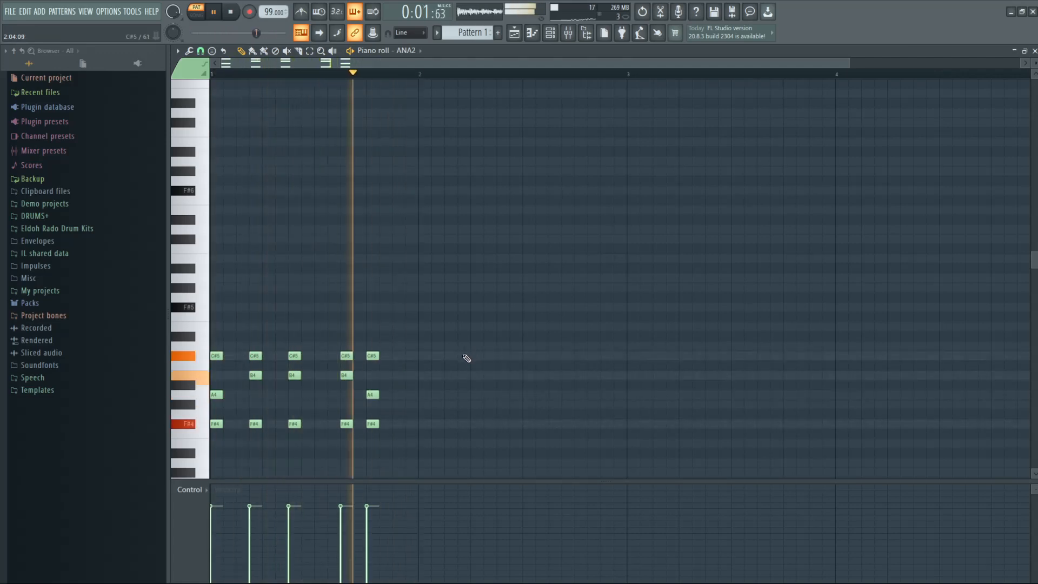
{"action": "key", "text": "space"}
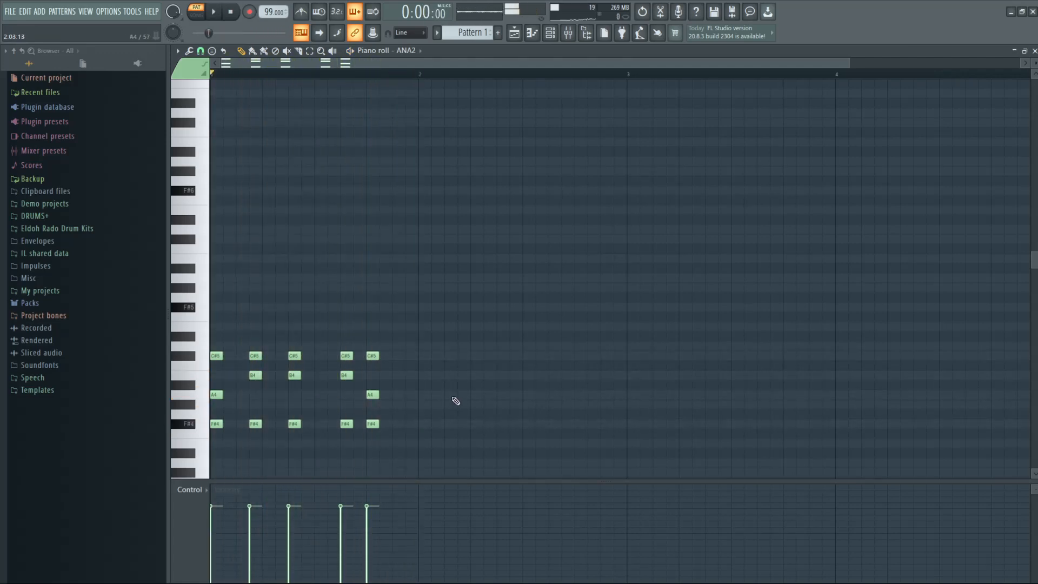
Step: Duplicate bar 1's chords into bars 2 to 4, transpose bar 4 down five semitones, and play the pattern
{"action": "left_click_drag", "start_coordinate": [424, 467], "coordinate": [425, 353]}
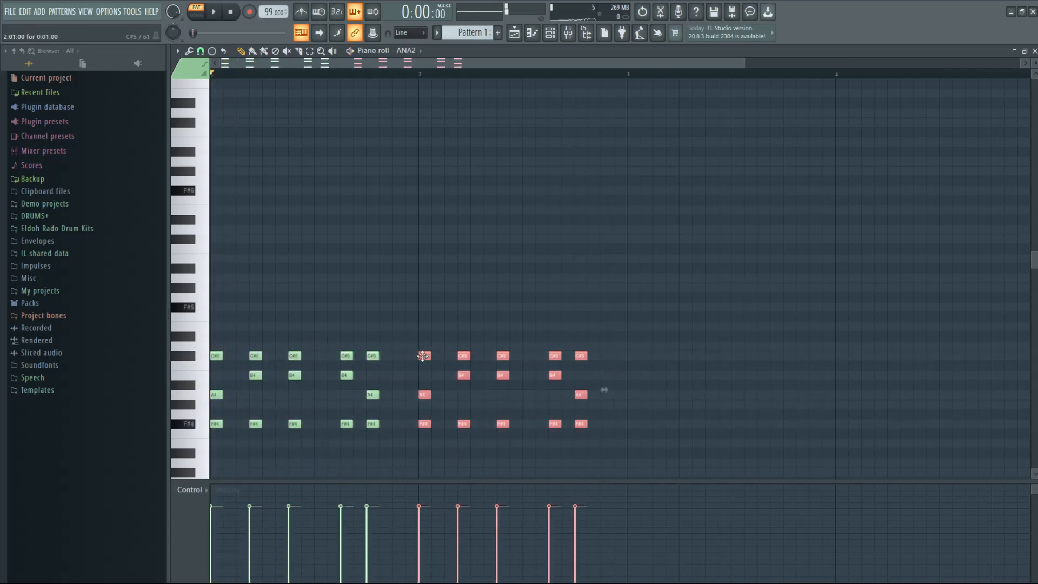
{"action": "left_click_drag", "start_coordinate": [423, 357], "coordinate": [842, 355], "text": "shift"}
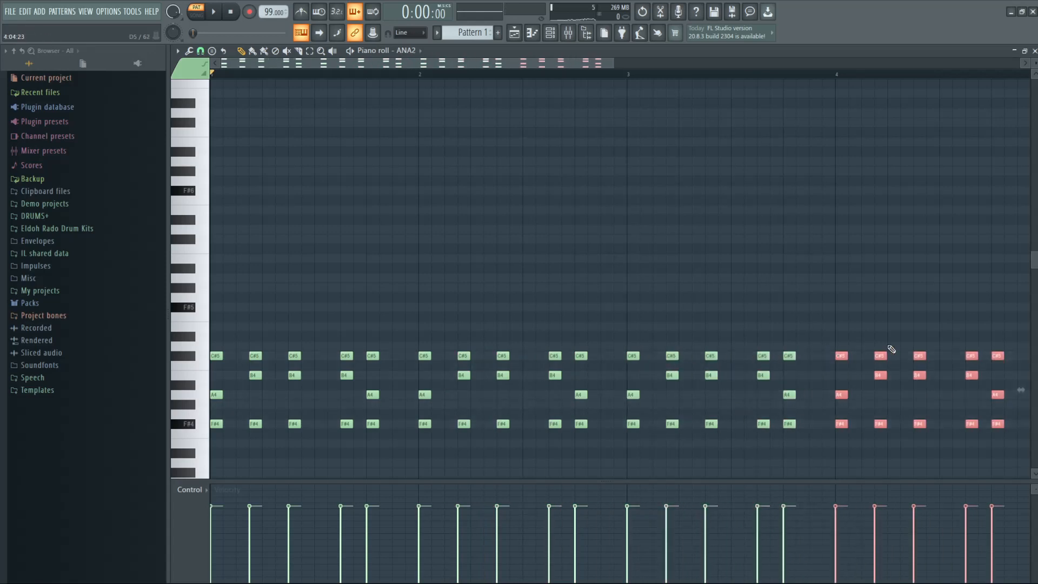
{"action": "scroll", "coordinate": [891, 349], "scroll_direction": "down", "scroll_amount": 3}
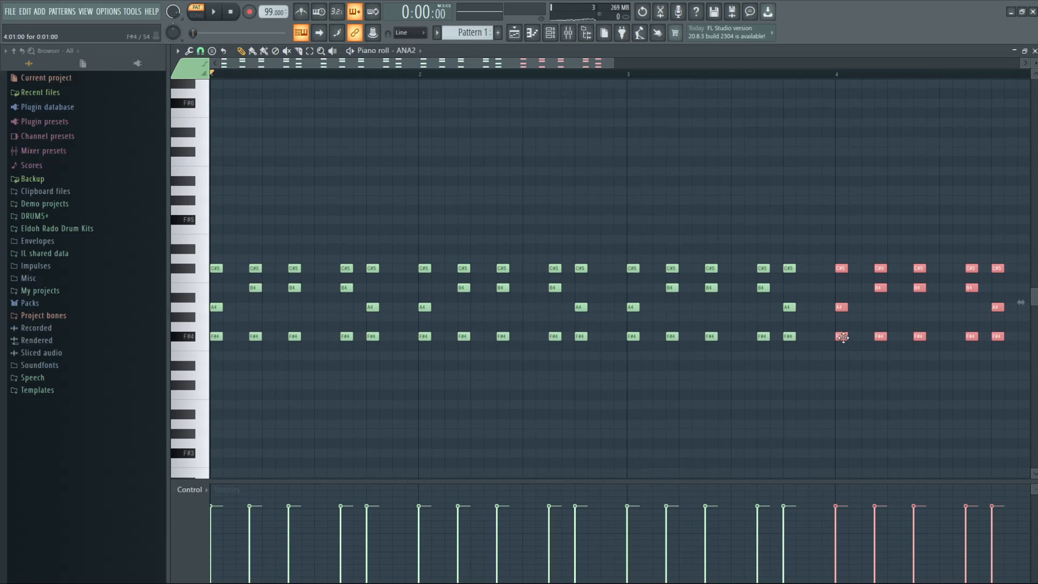
{"action": "left_click_drag", "start_coordinate": [842, 337], "coordinate": [844, 391]}
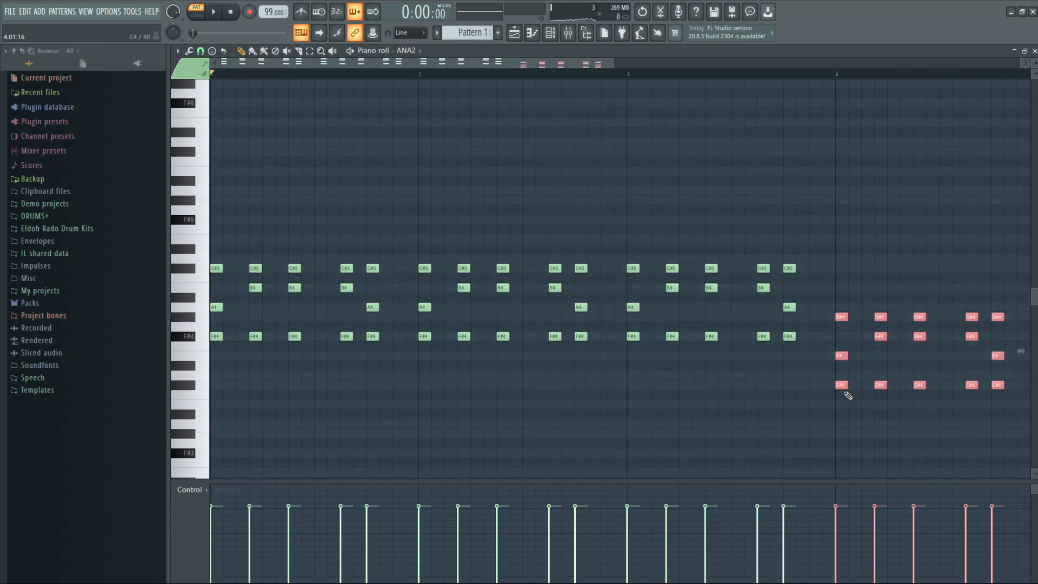
{"action": "key", "text": "space"}
{"action": "key", "text": "ctrl+d"}
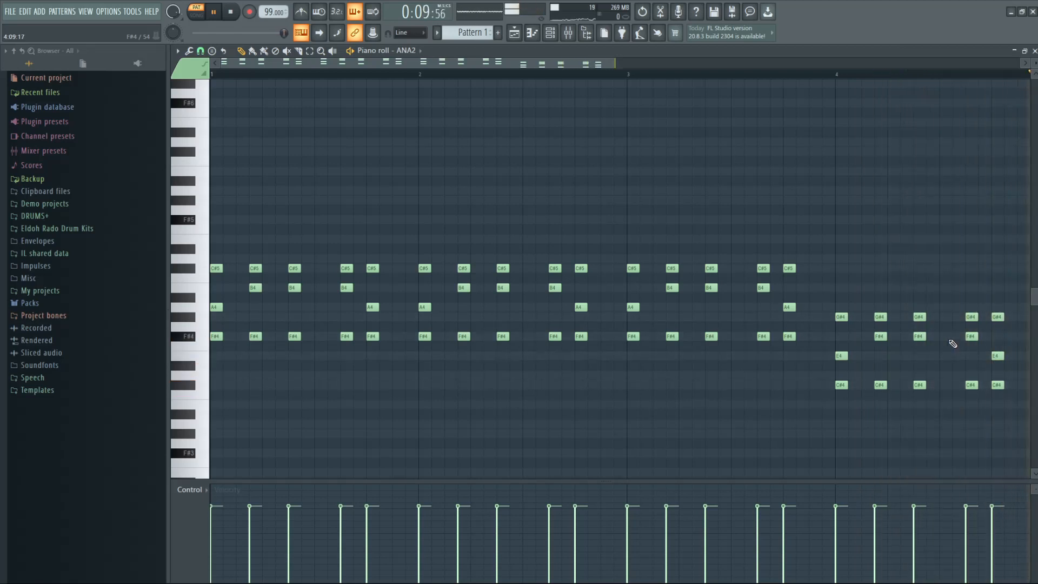
{"action": "key", "text": "space"}
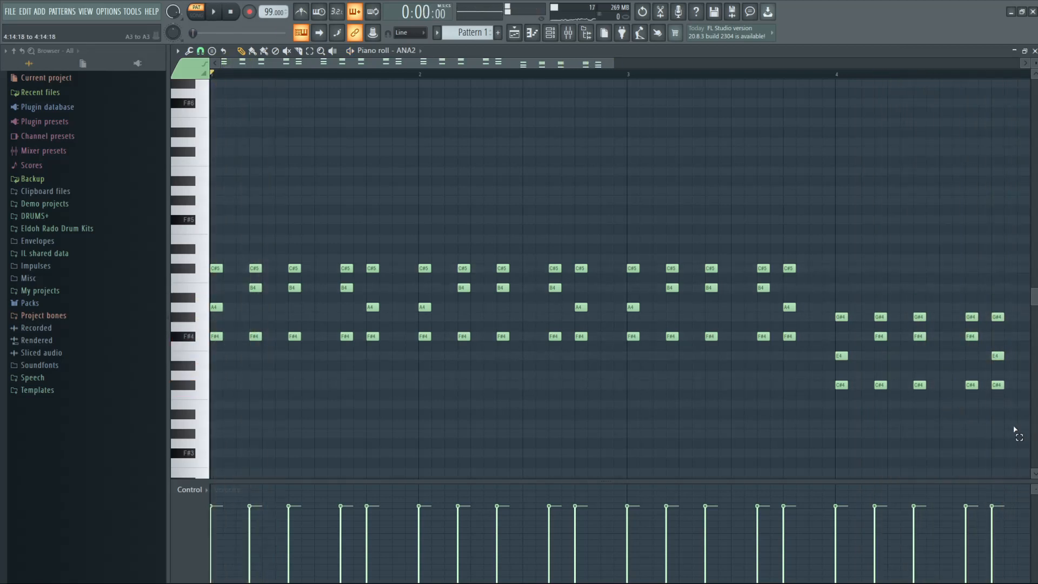
Step: Raise all the C#4 notes in bar 4 by one octave to C#5
{"action": "left_click_drag", "start_coordinate": [1014, 430], "coordinate": [838, 384]}
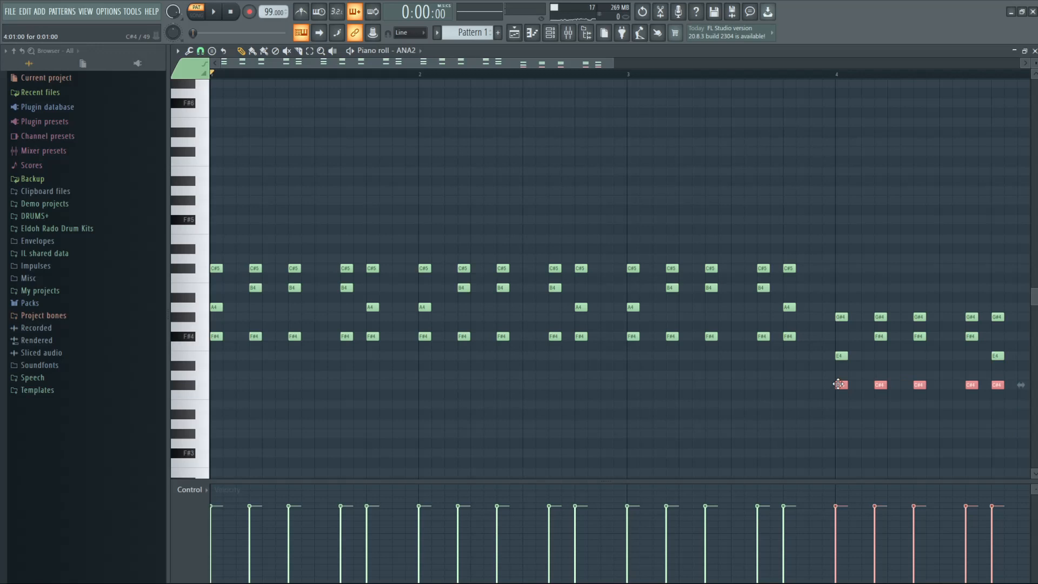
{"action": "key", "text": "ctrl+Up"}
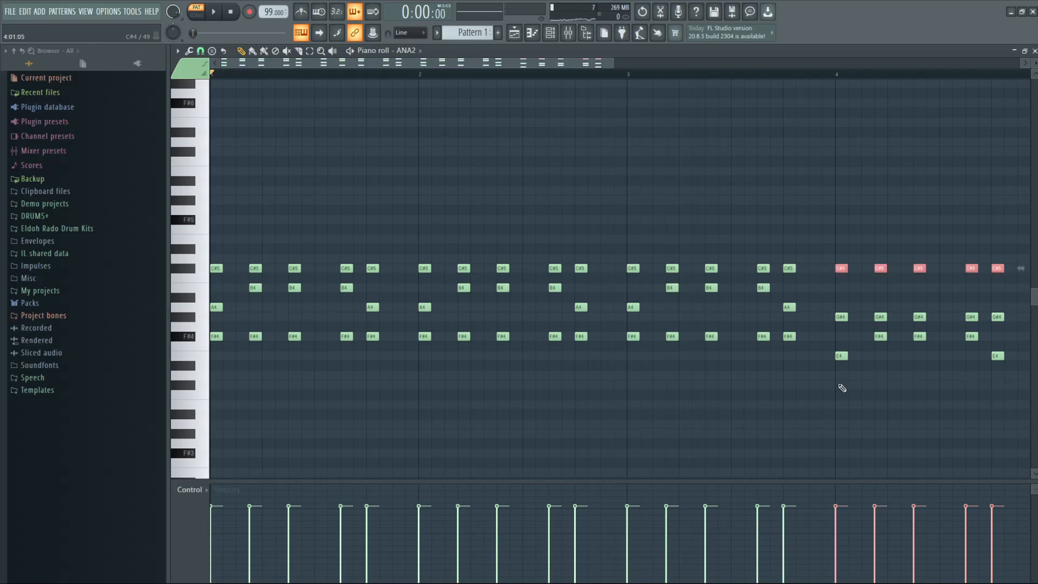
{"action": "left_click", "coordinate": [738, 74]}
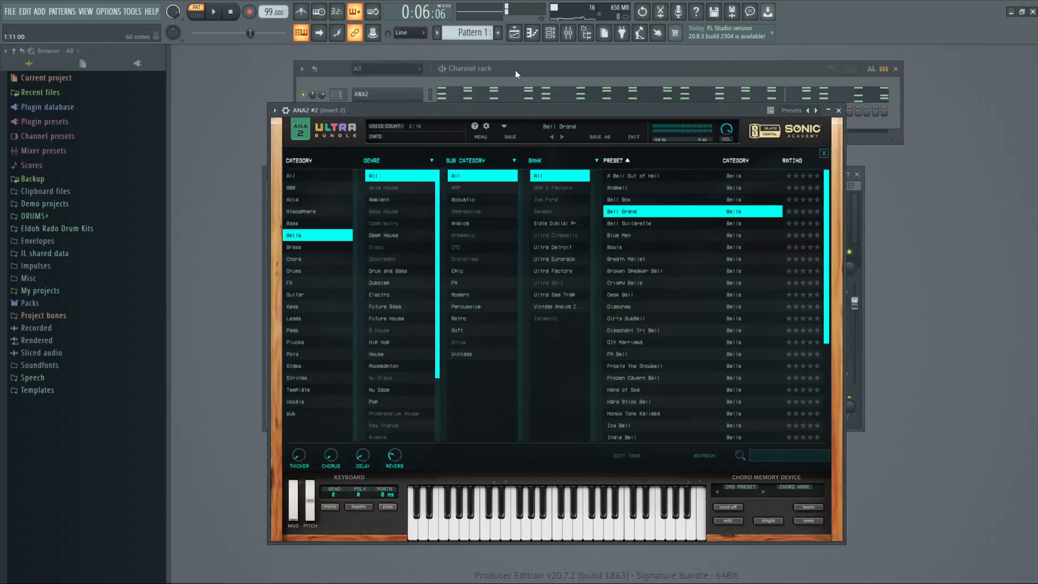
Step: Play the chords while trying the Blue Men bell preset in ANA2 #2, and load the Bell Box preset
{"action": "left_click", "coordinate": [515, 71]}
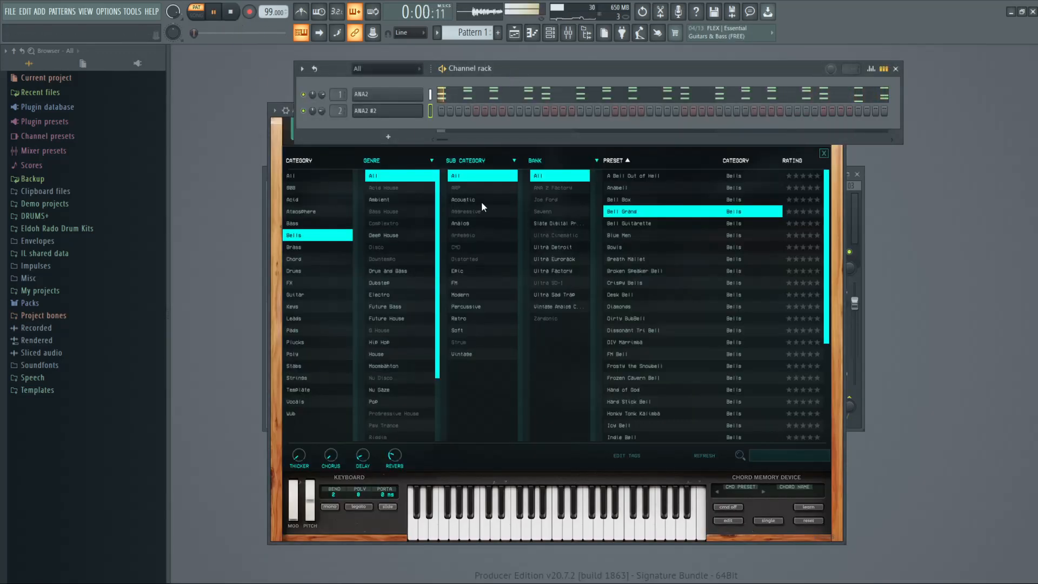
{"action": "left_click", "coordinate": [636, 234]}
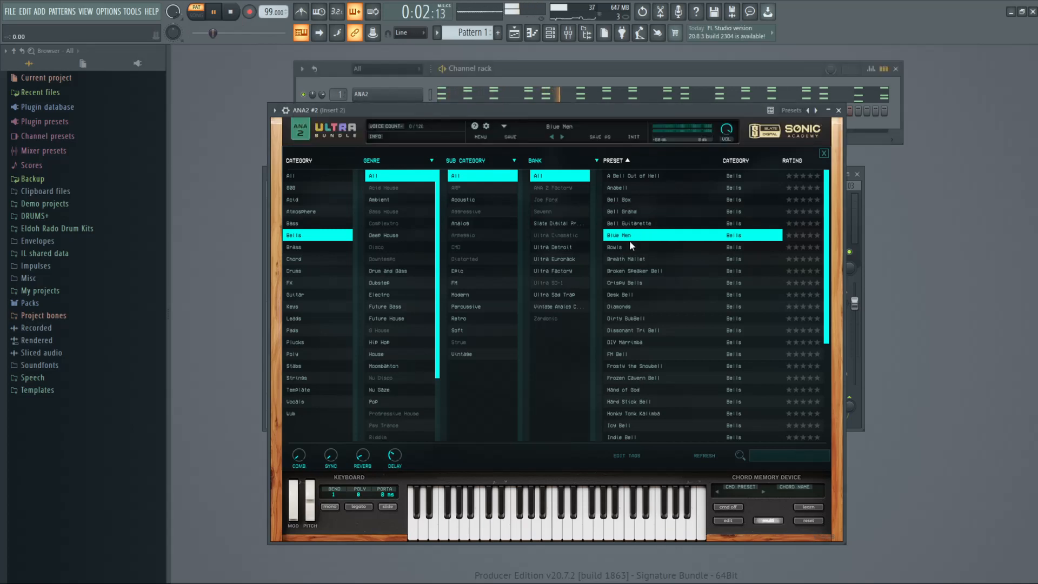
{"action": "left_click", "coordinate": [588, 538]}
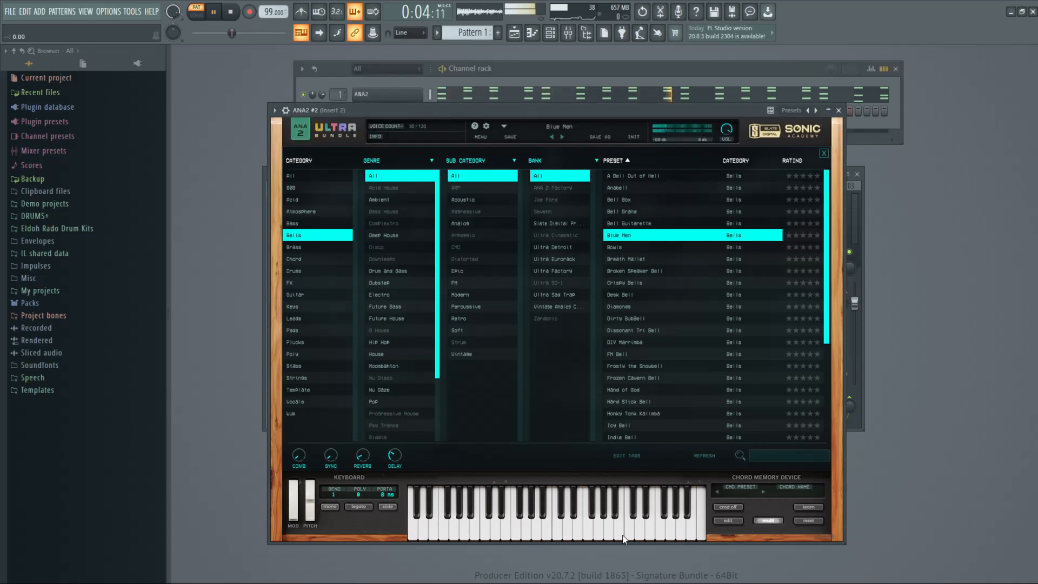
{"action": "left_click", "coordinate": [643, 202]}
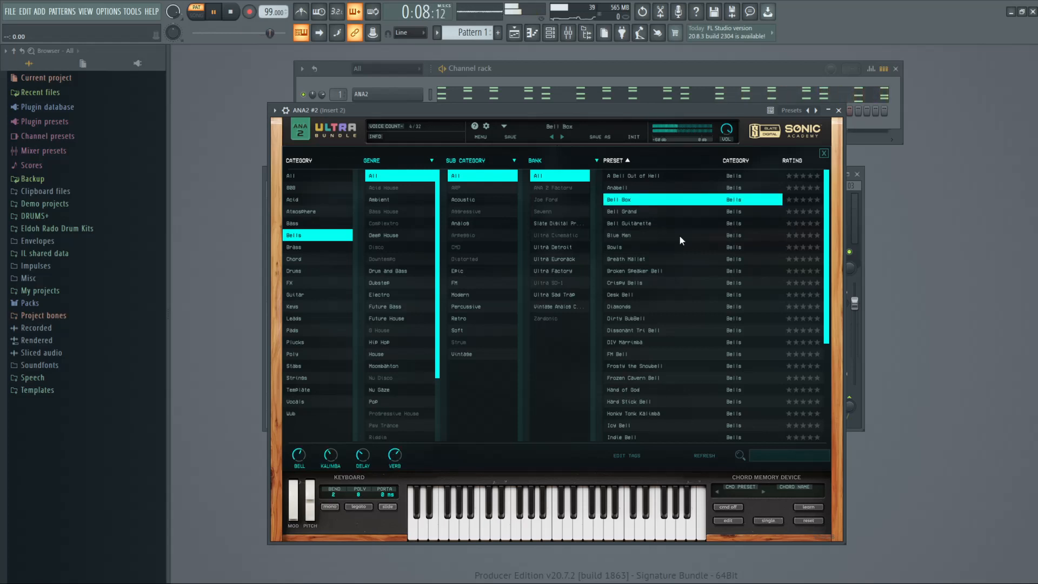
Step: Hide the ANA2 #2 plugin window, open that channel's piano roll, and restart playback
{"action": "left_click", "coordinate": [838, 112]}
{"action": "right_click", "coordinate": [402, 113]}
{"action": "left_click", "coordinate": [450, 112]}
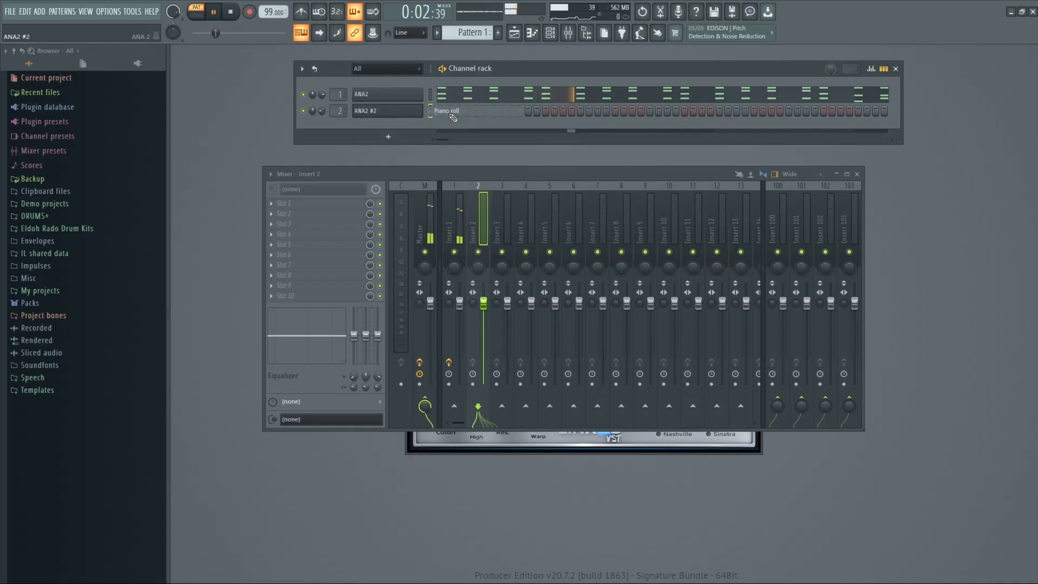
{"action": "key", "text": "space"}
{"action": "key", "text": "space"}
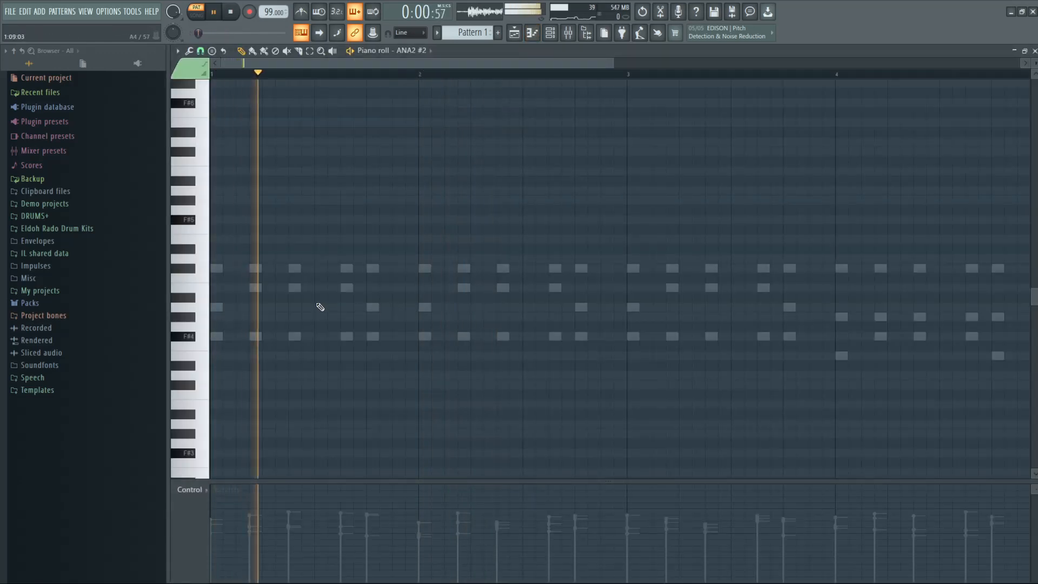
Step: Draw a descending bell melody of C#5, B4 and A4 in the middle of bar 1, end it on B4, and audition it
{"action": "key", "text": "space"}
{"action": "left_click", "coordinate": [294, 269]}
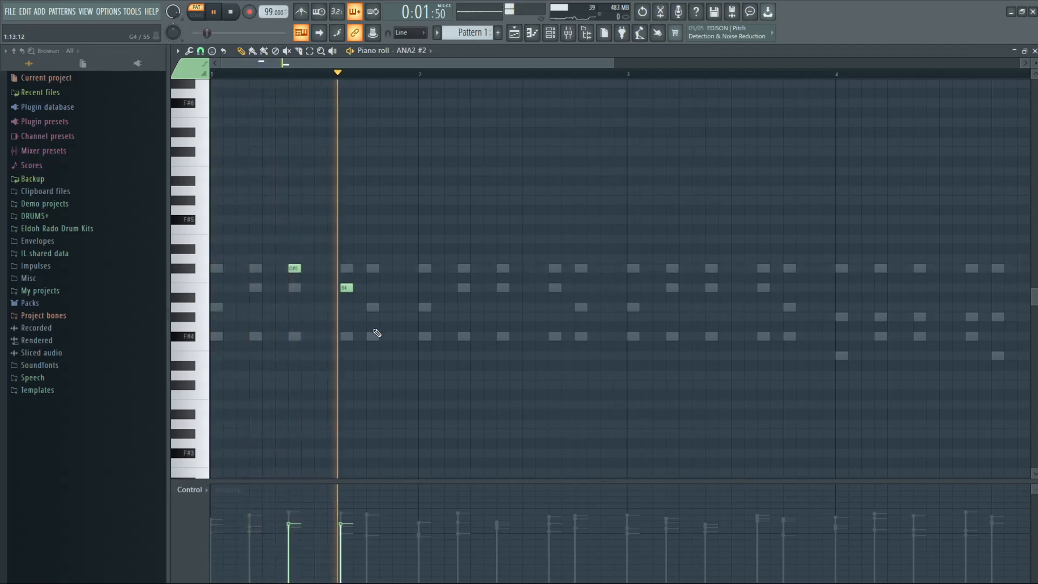
{"action": "key", "text": "space"}
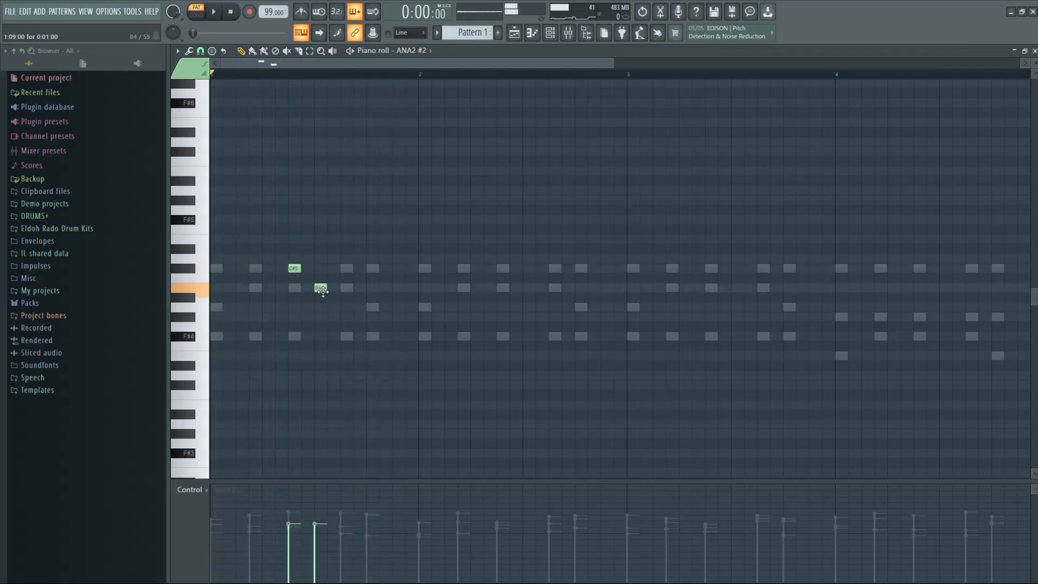
{"action": "left_click", "coordinate": [342, 307]}
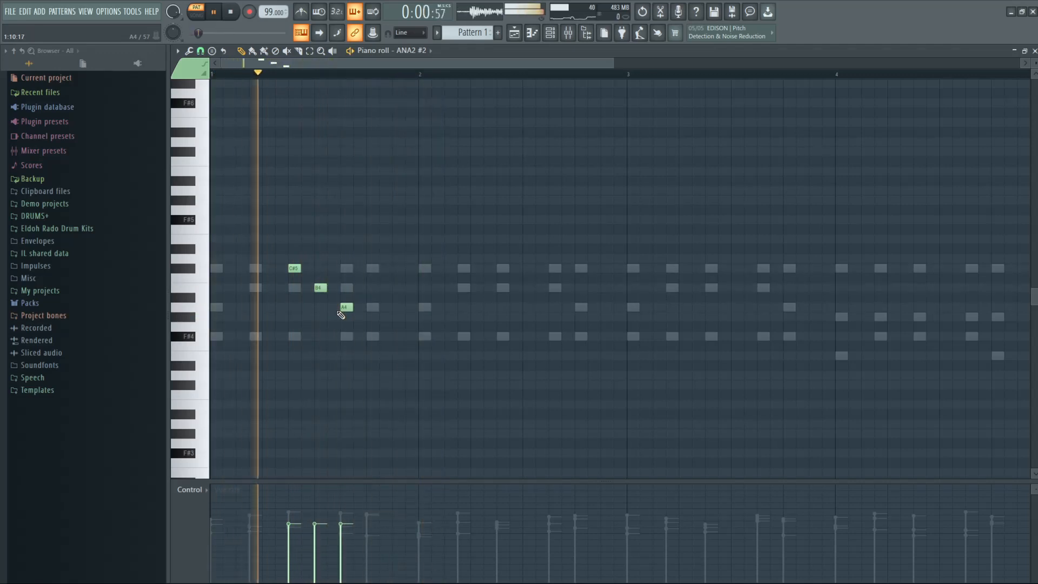
{"action": "key", "text": "space"}
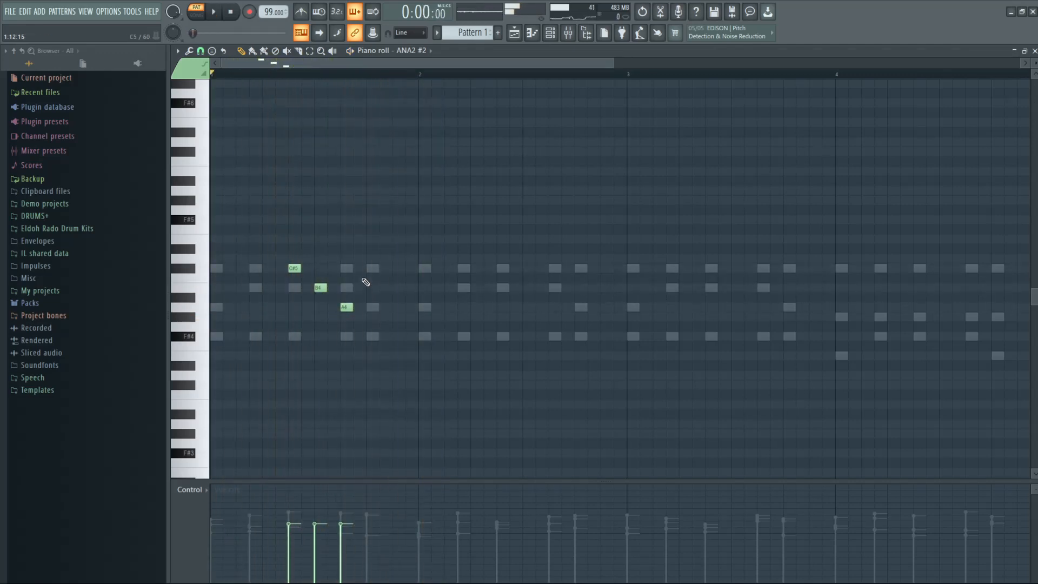
{"action": "left_click", "coordinate": [371, 288]}
{"action": "key", "text": "space"}
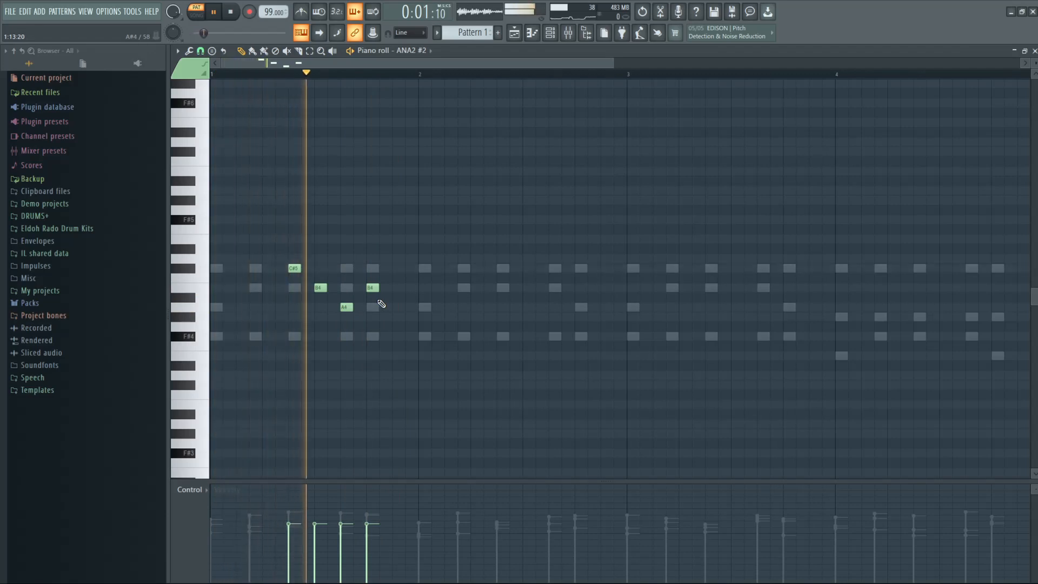
{"action": "key", "text": "space"}
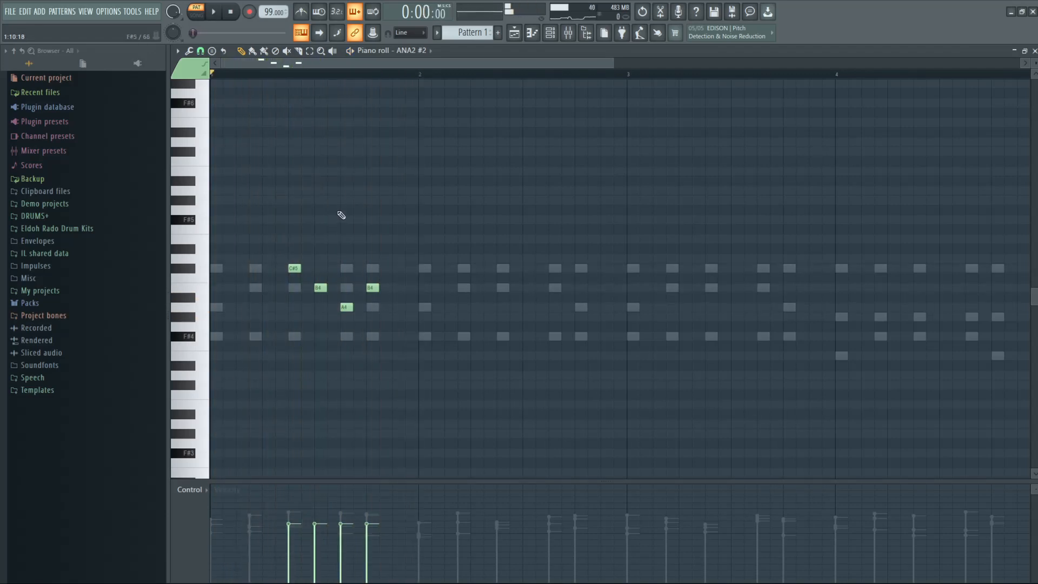
Step: Transpose all four melody notes in bar 1 up one octave and play them with the chords
{"action": "key", "text": "ctrl+a"}
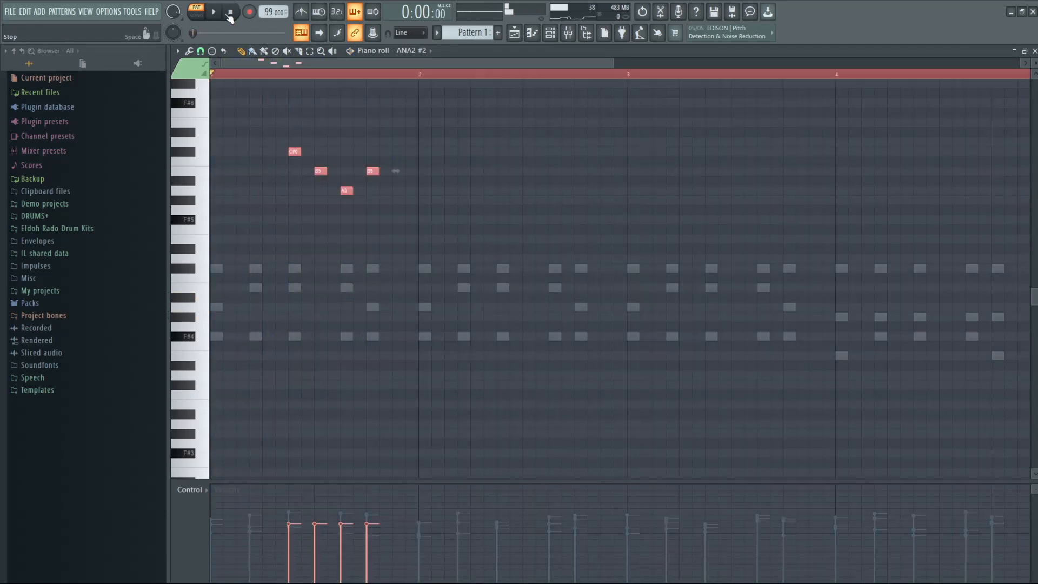
{"action": "key", "text": "space"}
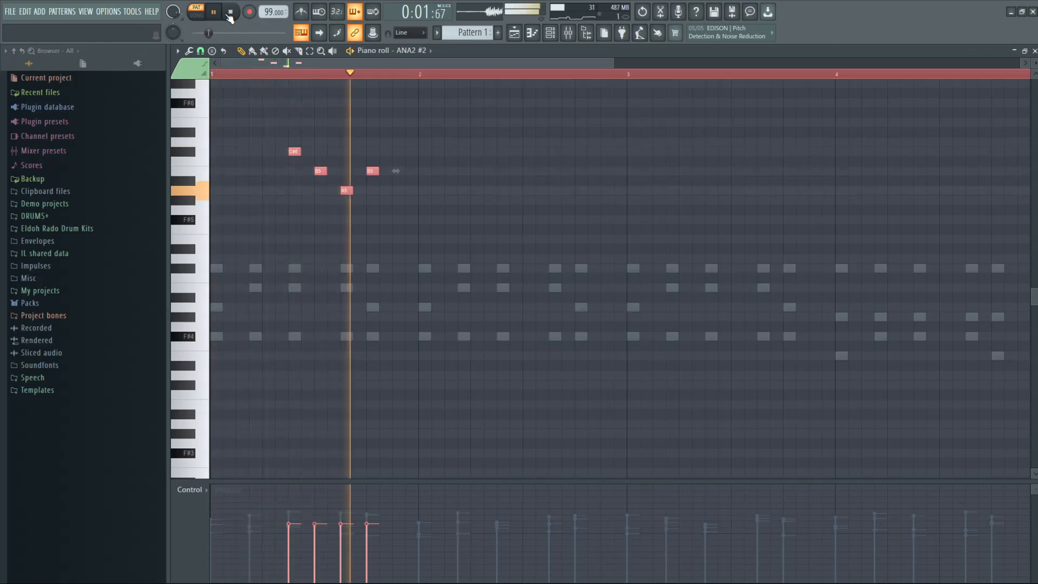
{"action": "key", "text": "space"}
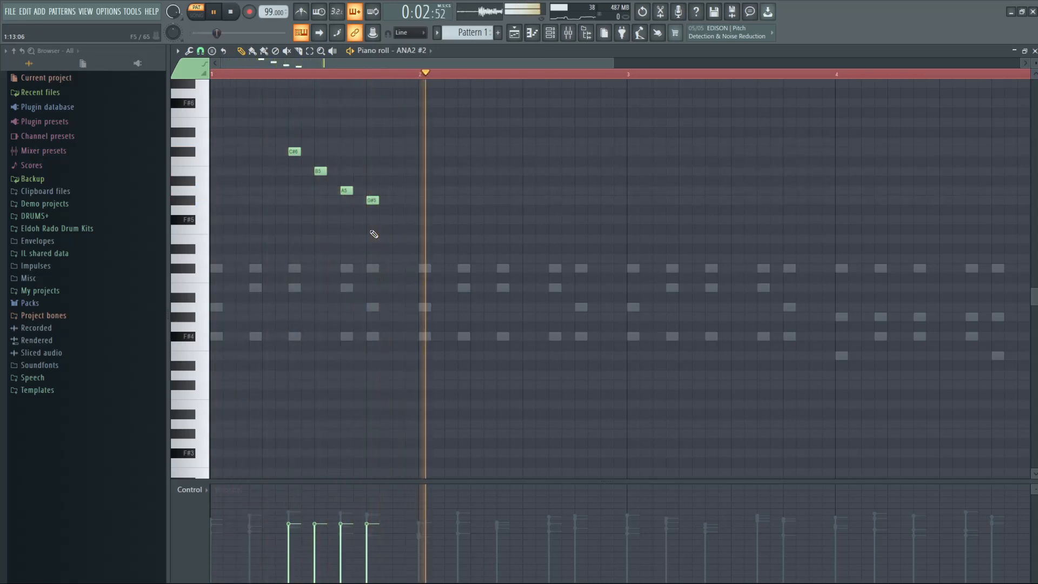
Step: Audition the bar 1 melody with its last note on G#5, and lower that note to F#5
{"action": "key", "text": "space"}
{"action": "key", "text": "space"}
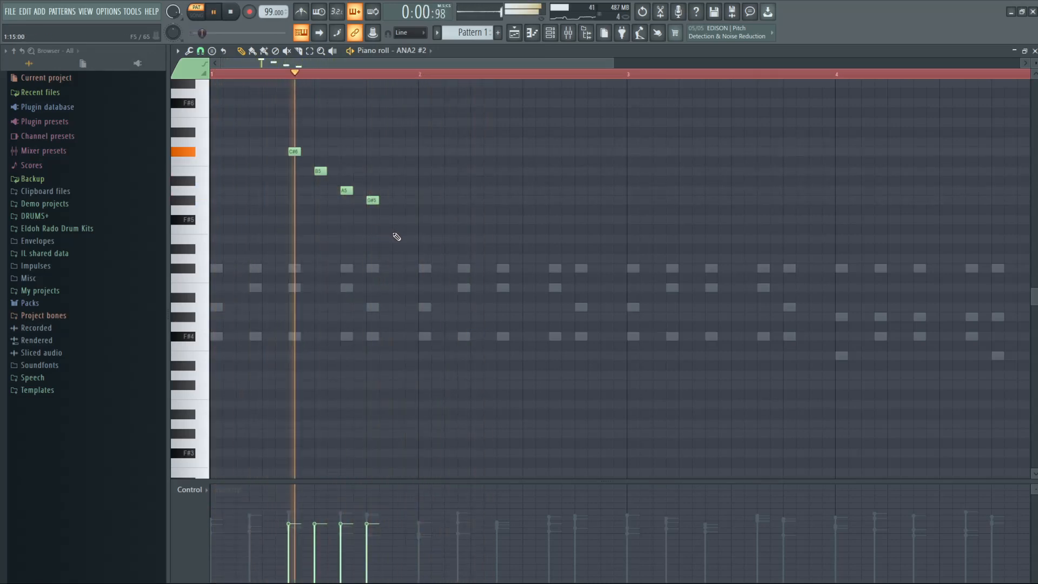
{"action": "key", "text": "space"}
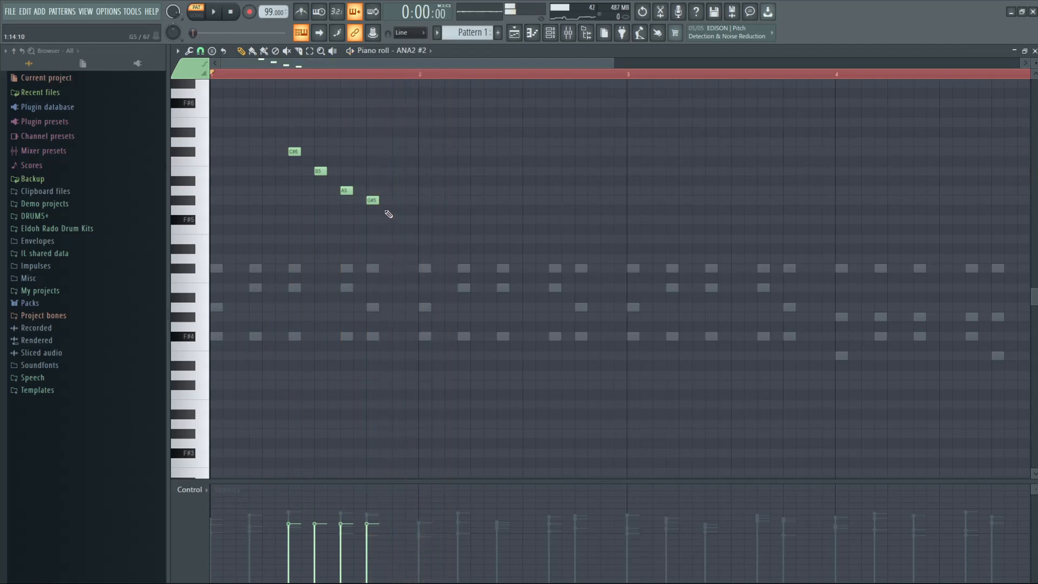
{"action": "key", "text": "space"}
{"action": "key", "text": "space"}
{"action": "key", "text": "space"}
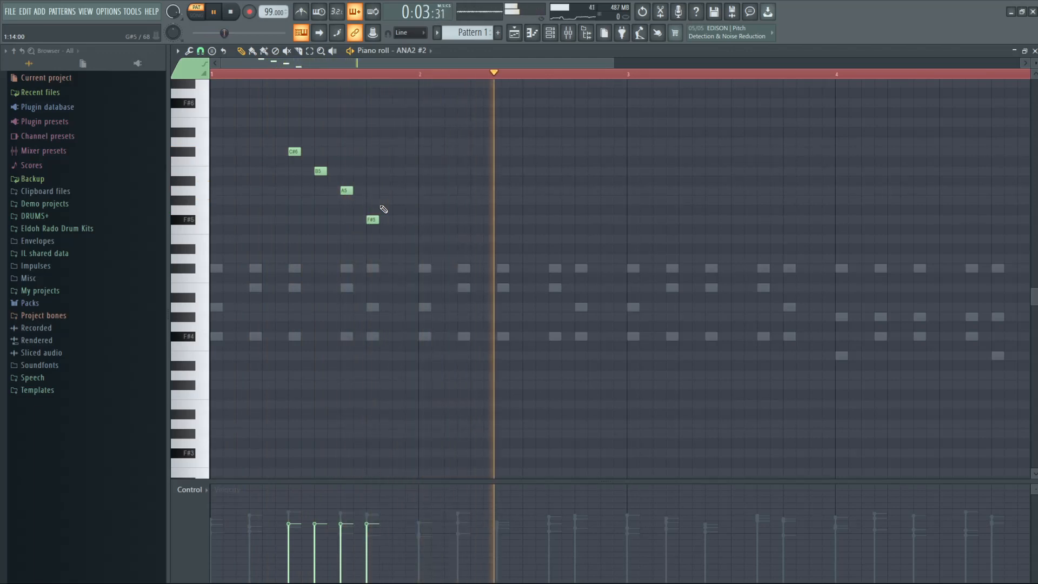
{"action": "key", "text": "space"}
{"action": "key", "text": "space"}
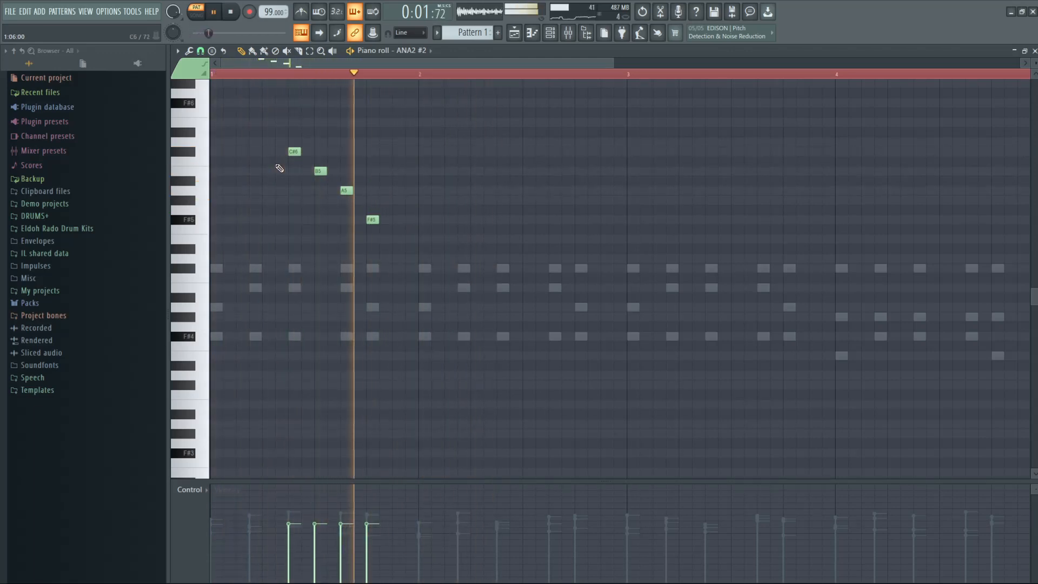
Step: Copy the four-note bar 1 melody to the same position in bars 2, 3 and 4
{"action": "left_click_drag", "start_coordinate": [378, 233], "coordinate": [284, 145]}
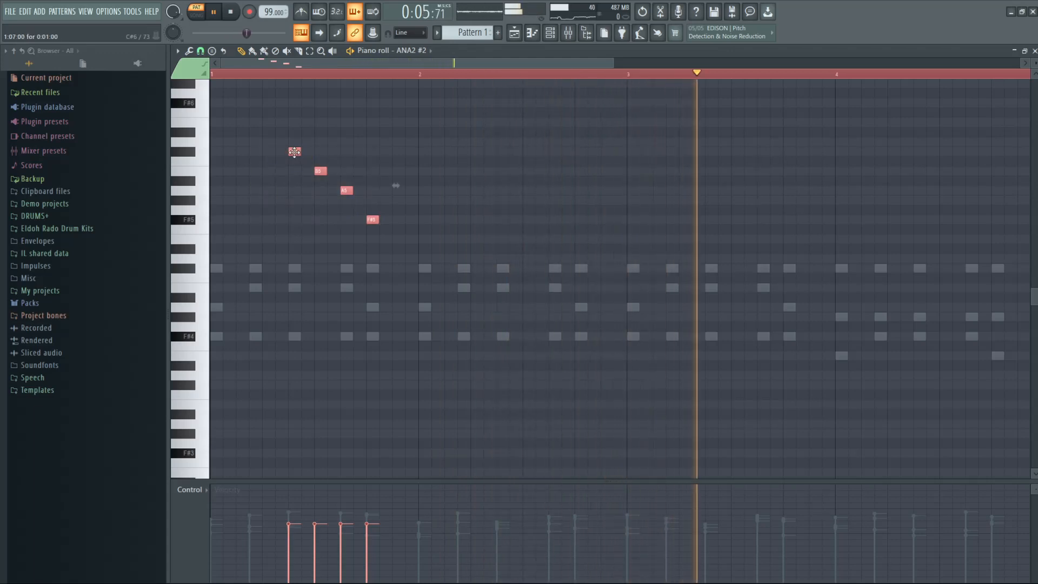
{"action": "left_click_drag", "start_coordinate": [293, 152], "coordinate": [701, 157]}
{"action": "left_click_drag", "start_coordinate": [576, 60], "coordinate": [681, 70]}
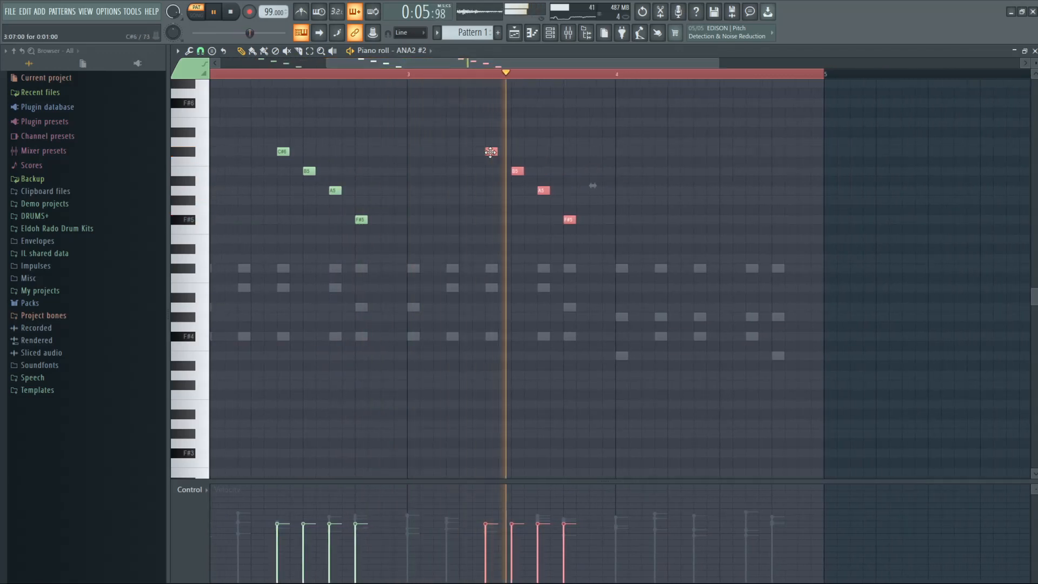
{"action": "left_click_drag", "start_coordinate": [491, 152], "coordinate": [698, 155]}
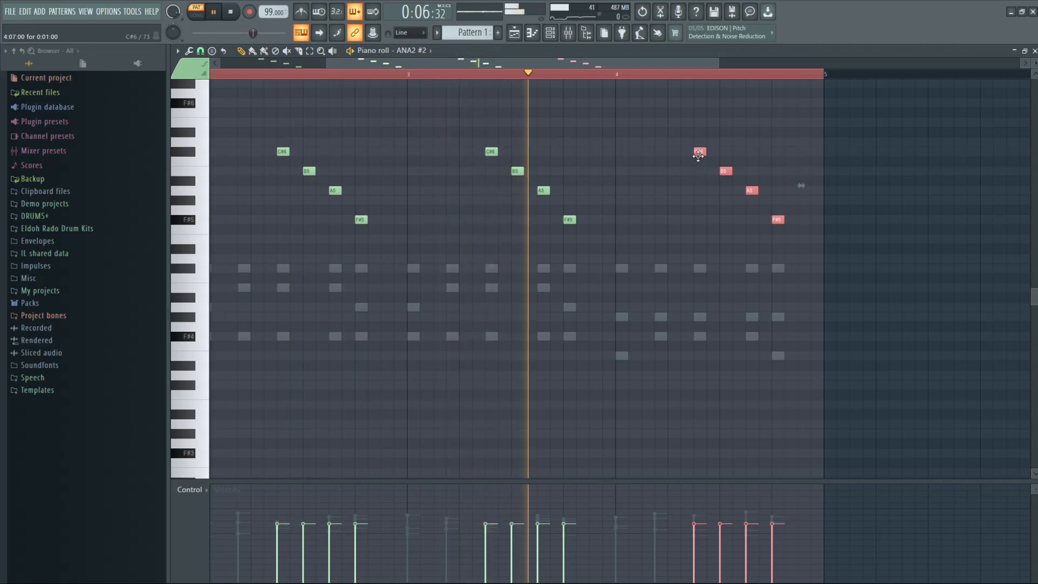
Step: Lower bar 4's melody to C#5, B4, G#4 and E4, and add a C#5 after its last note
{"action": "key", "text": "space"}
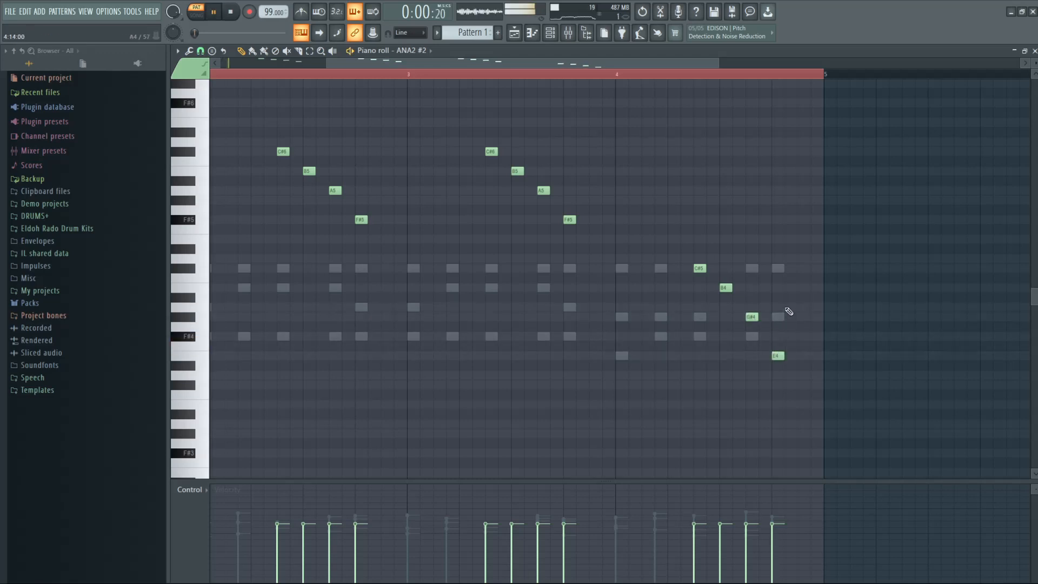
{"action": "key", "text": "space"}
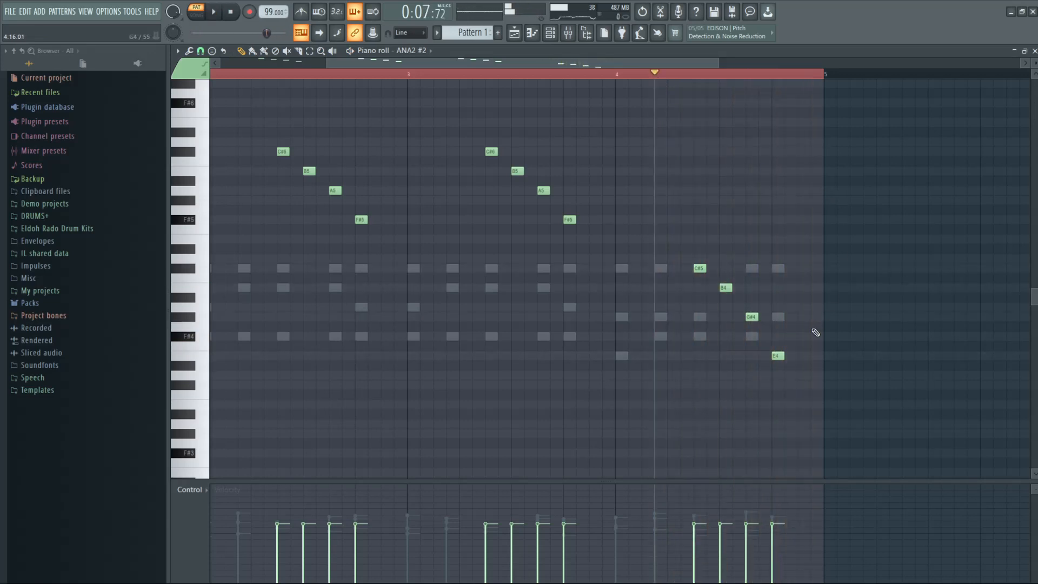
{"action": "left_click", "coordinate": [806, 269]}
{"action": "key", "text": "space"}
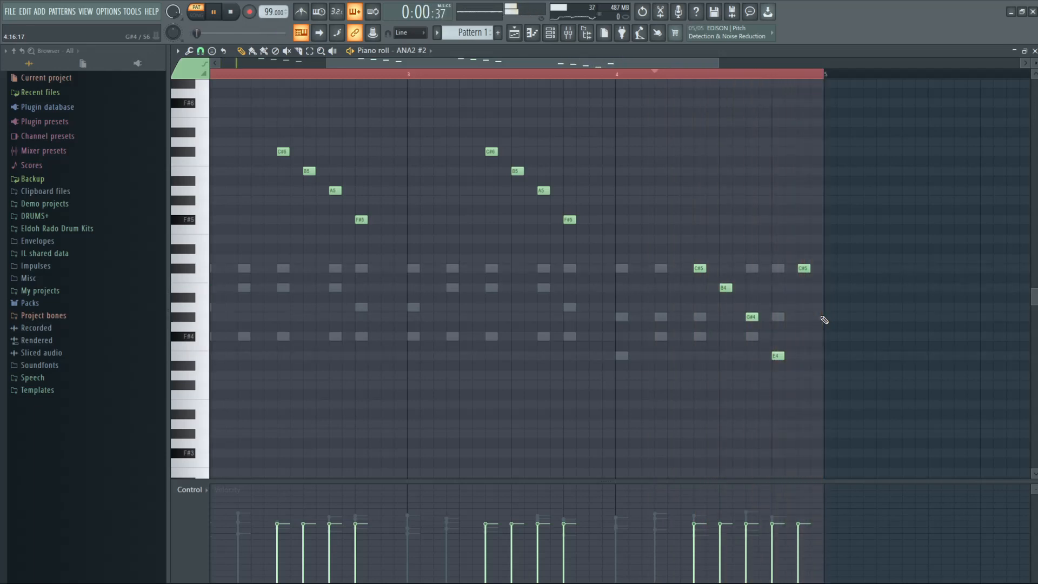
{"action": "key", "text": "space"}
Step: Raise the third and fourth melody notes in bar 4 to A4 and G#4, and play the result
{"action": "mouse_move", "coordinate": [778, 354]}
{"action": "left_mouse_down"}
{"action": "mouse_move", "coordinate": [779, 317]}
{"action": "mouse_move", "coordinate": [751, 307]}
{"action": "left_mouse_up"}
{"action": "key", "text": "space"}
{"action": "key", "text": "space"}
{"action": "key", "text": "space"}
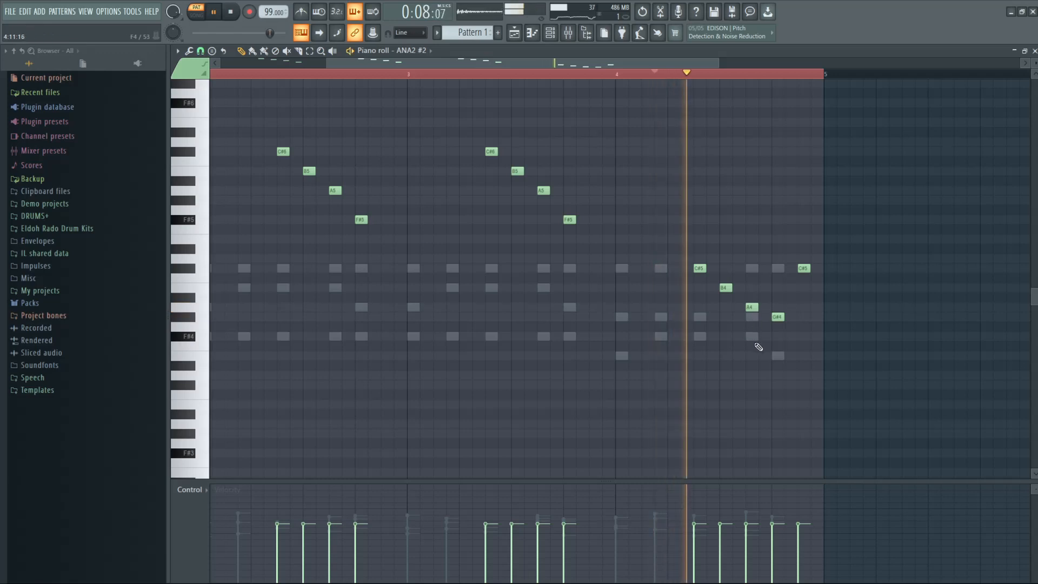
{"action": "key", "text": "space"}
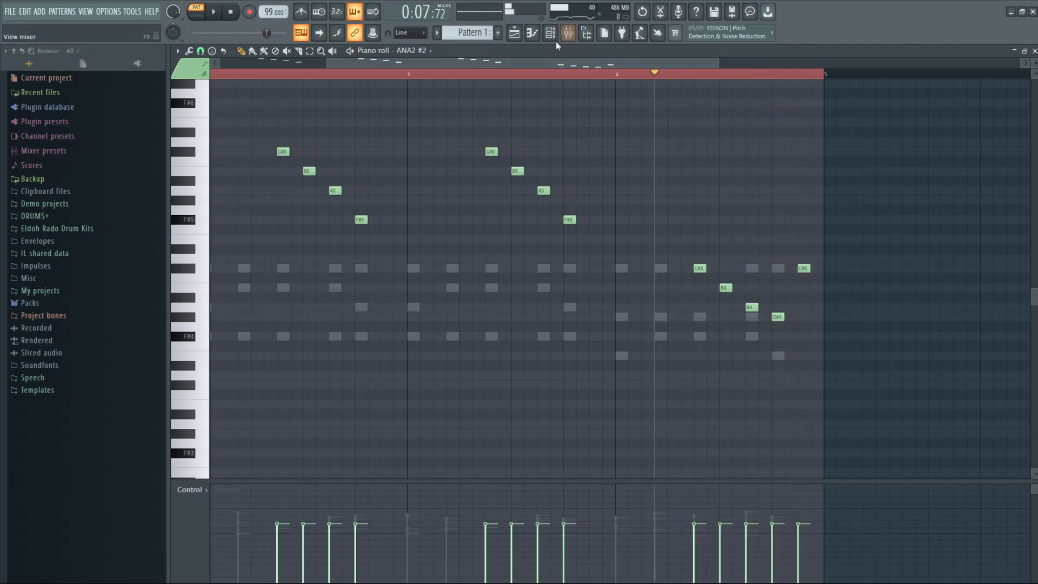
Step: Bypass the RecordPlayer_x64 effect on mixer track Insert 1, restart playback, and close the mixer
{"action": "left_click", "coordinate": [574, 37]}
{"action": "left_click", "coordinate": [458, 216]}
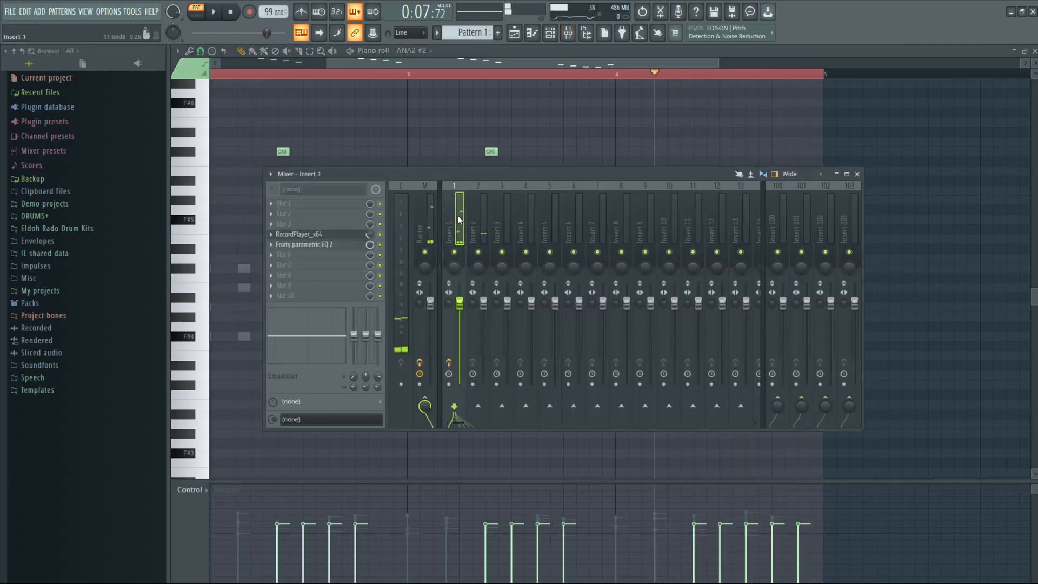
{"action": "left_click", "coordinate": [380, 234]}
{"action": "key", "text": "space"}
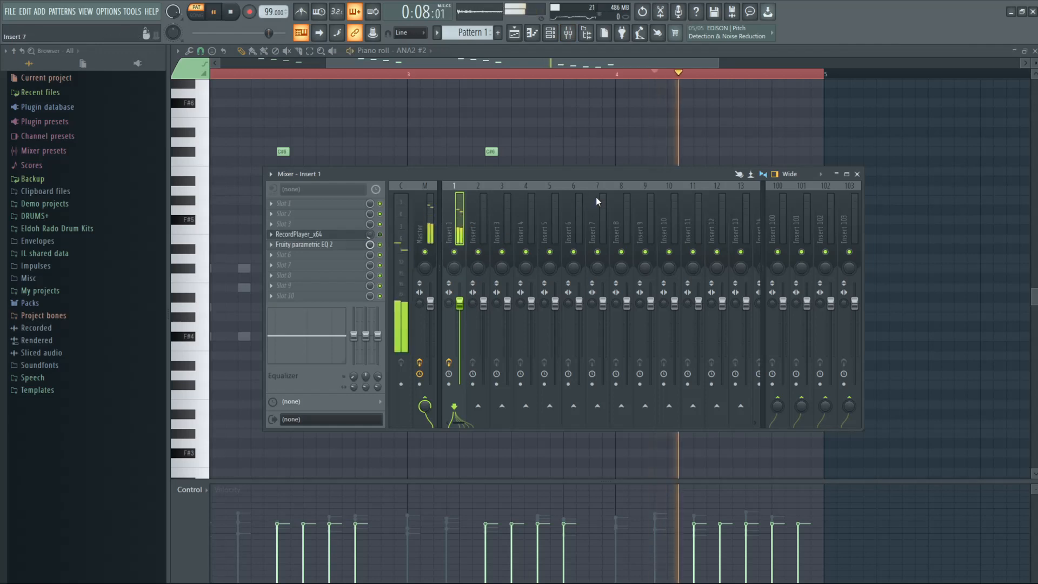
{"action": "left_click", "coordinate": [857, 175]}
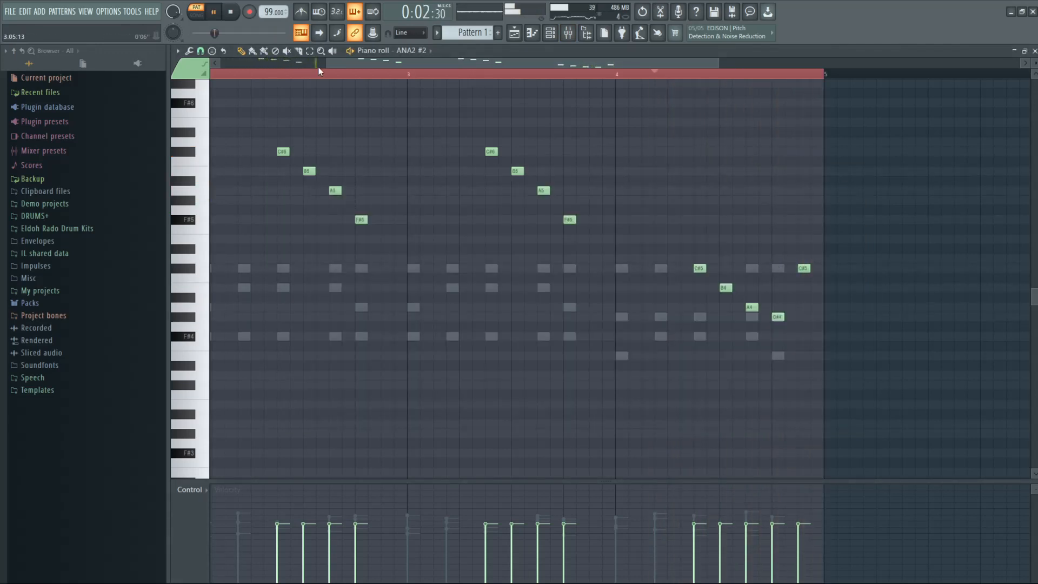
Step: Transpose the entire four-bar bell melody up one octave, and close the piano roll and RecordPlayer windows
{"action": "left_click_drag", "start_coordinate": [327, 64], "coordinate": [126, 75]}
{"action": "key", "text": "ctrl+a"}
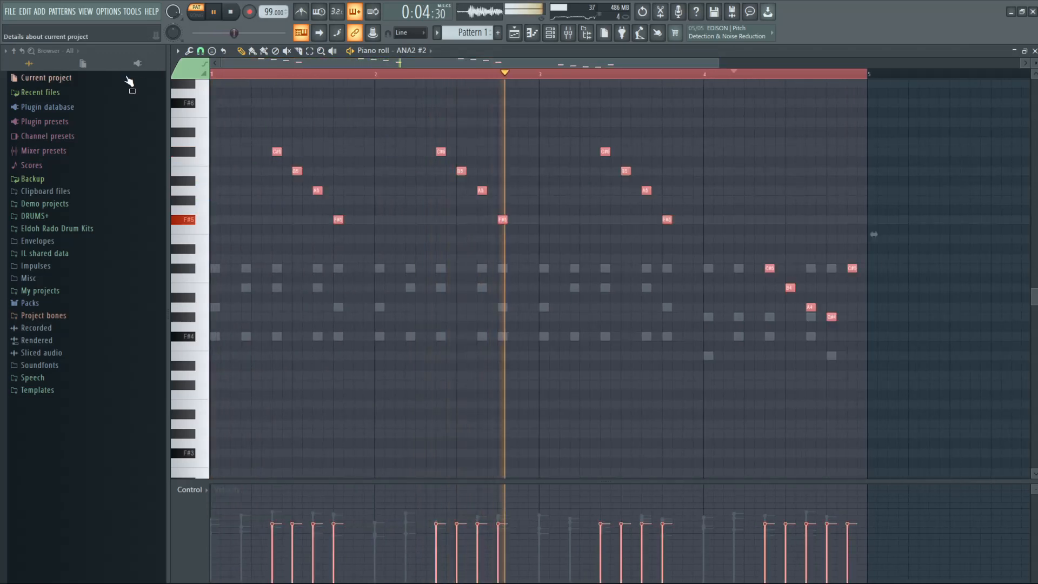
{"action": "key", "text": "ctrl+Up"}
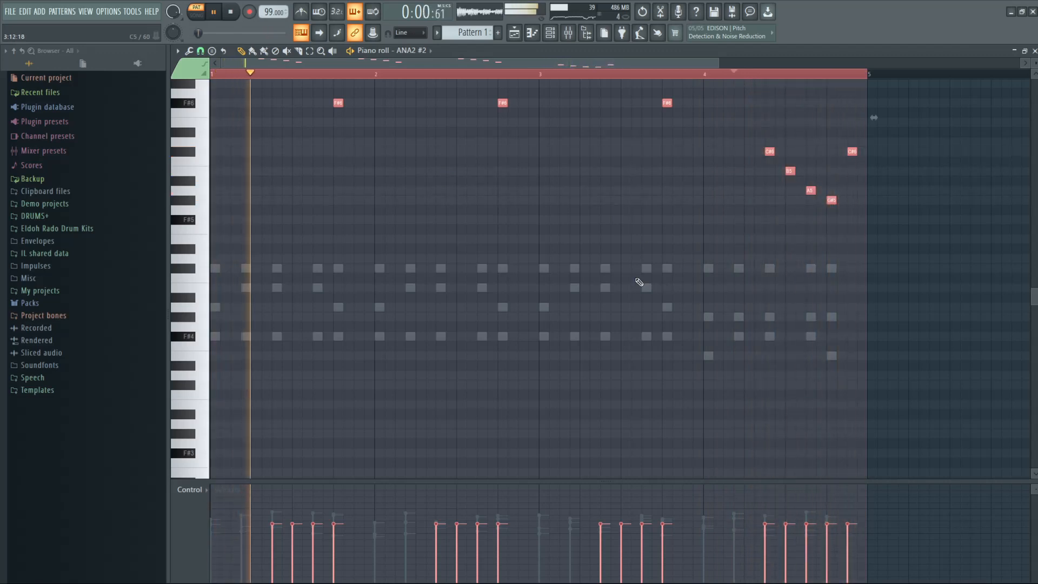
{"action": "scroll", "coordinate": [372, 256], "scroll_direction": "up", "scroll_amount": 5}
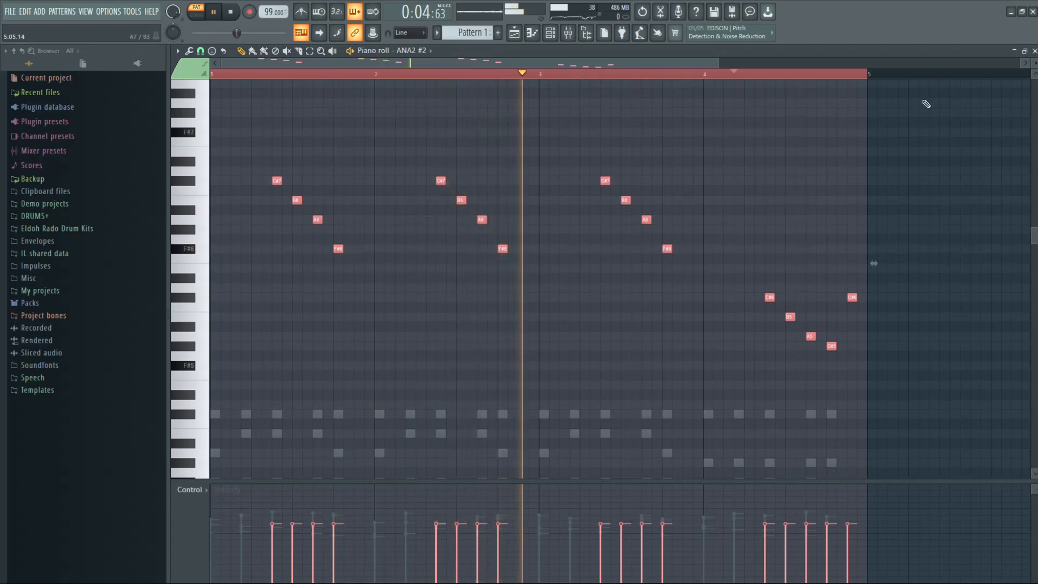
{"action": "left_click", "coordinate": [1034, 50]}
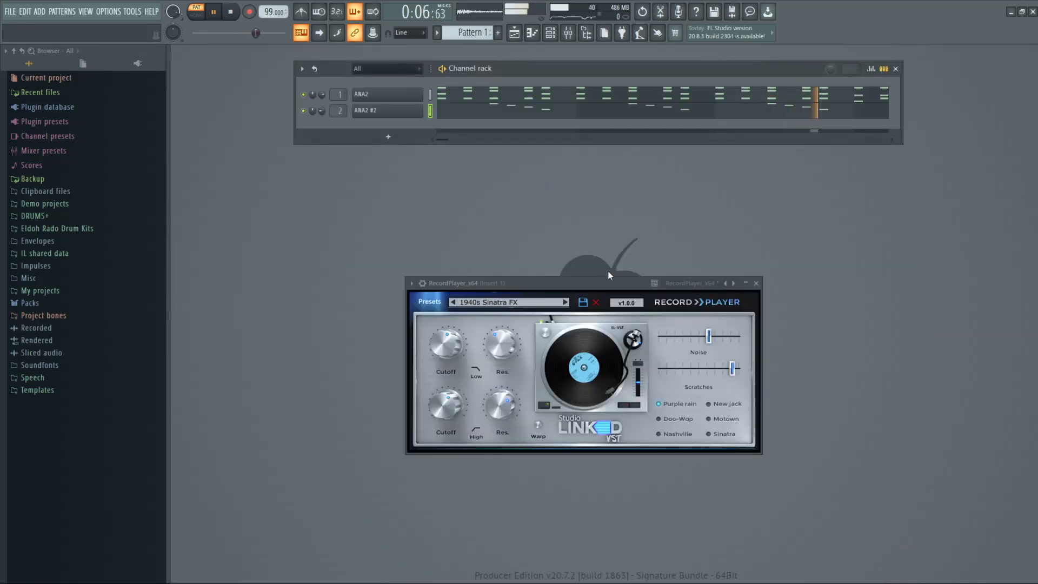
{"action": "left_click", "coordinate": [757, 284]}
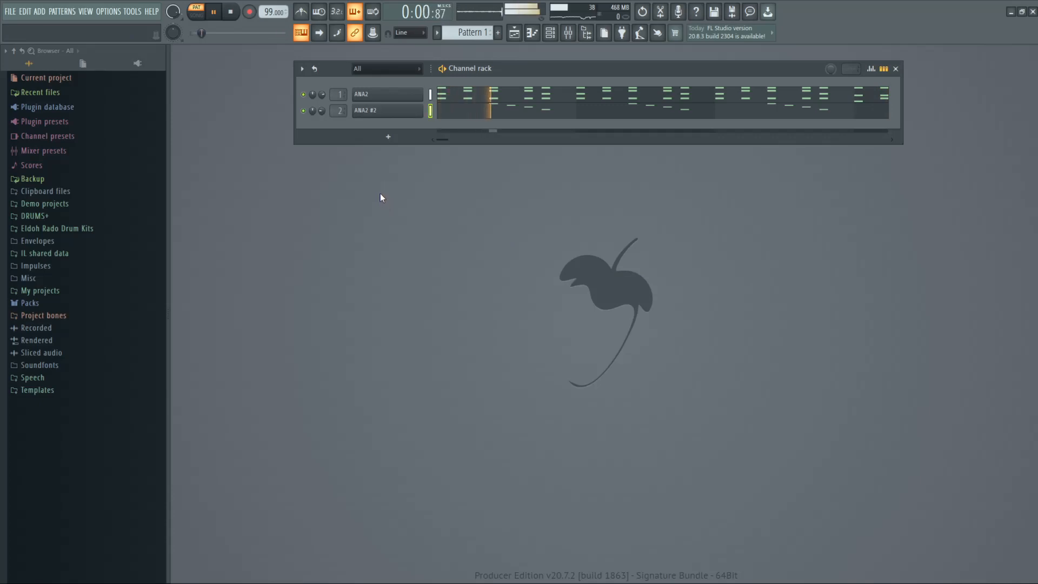
Step: Start saving the project and create a folder named Loop 42 inside June 2021 Riddims
{"action": "key", "text": "ctrl+s"}
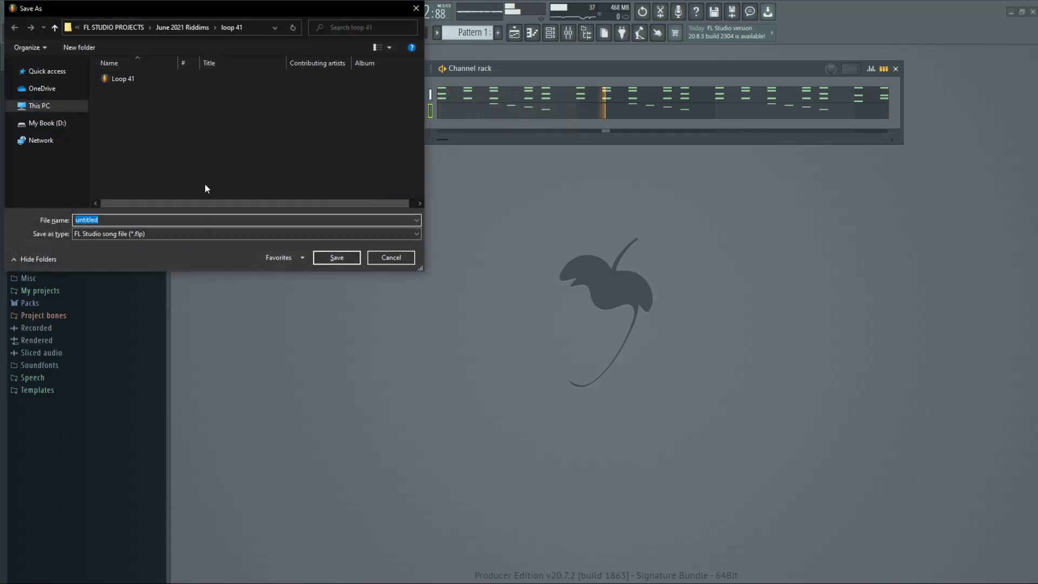
{"action": "left_click", "coordinate": [200, 30]}
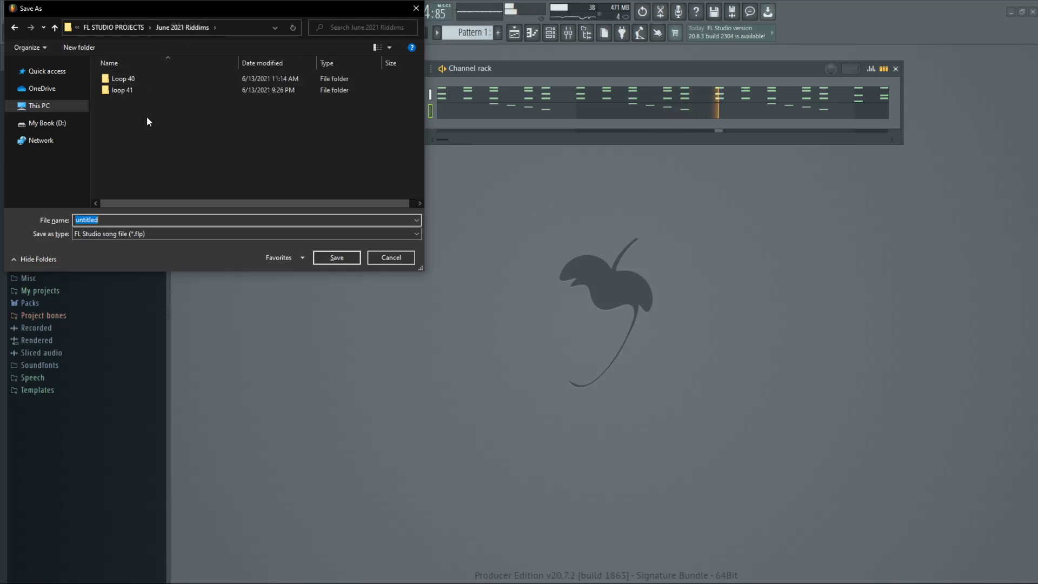
{"action": "left_click", "coordinate": [93, 47]}
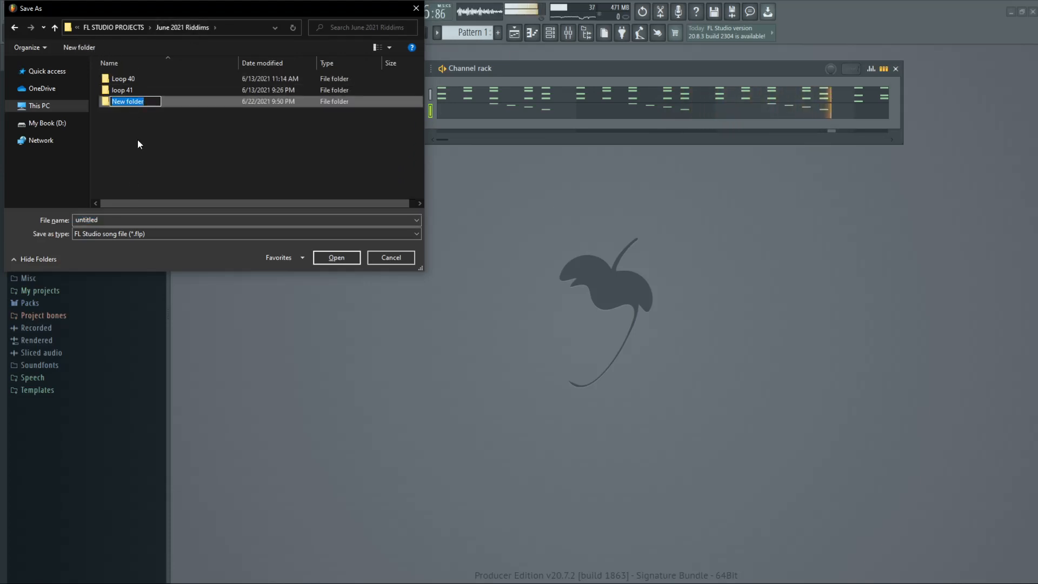
{"action": "type", "text": "Loop "}
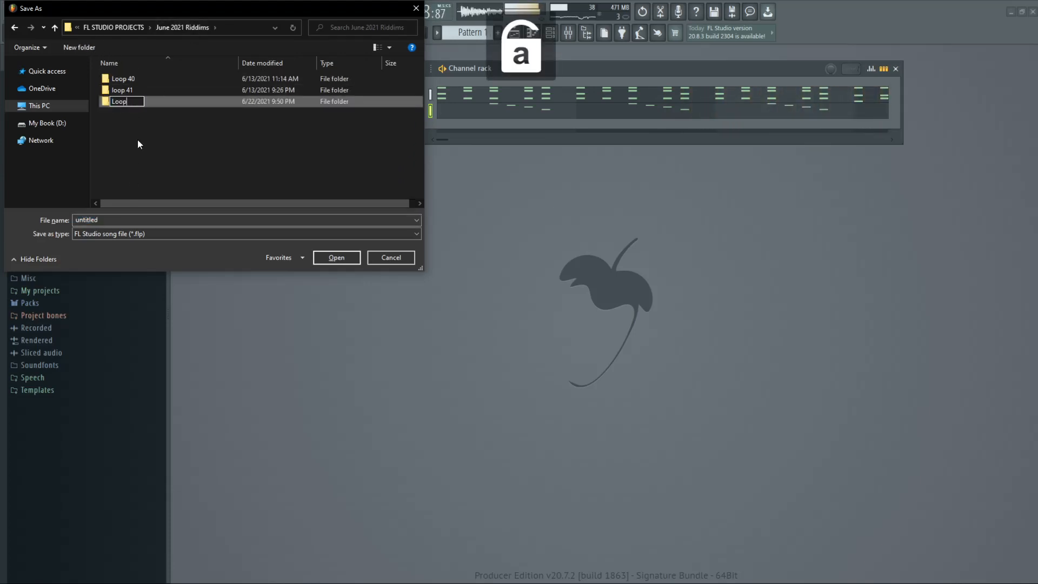
{"action": "type", "text": "42"}
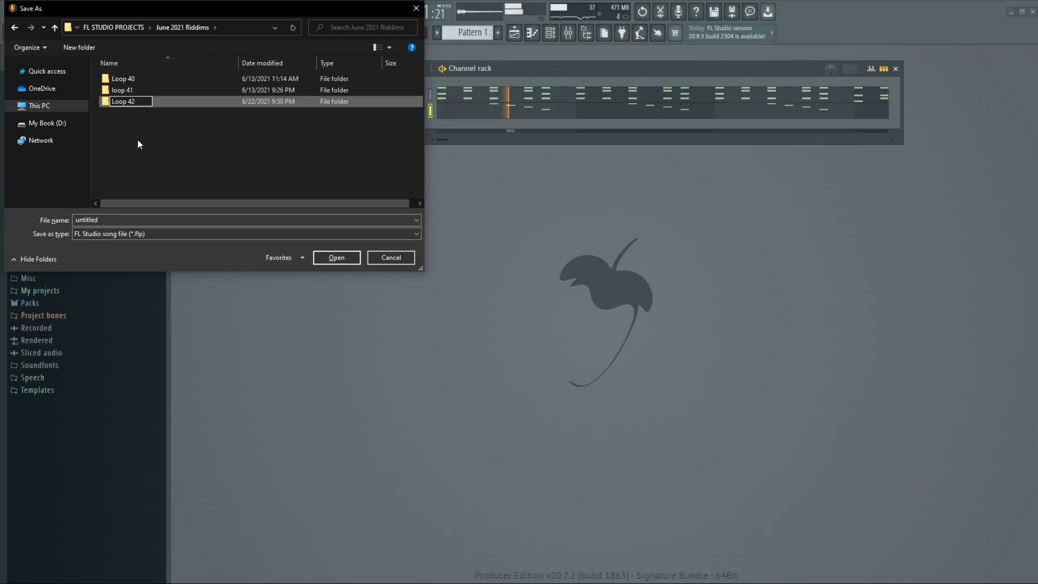
{"action": "key", "text": "Return"}
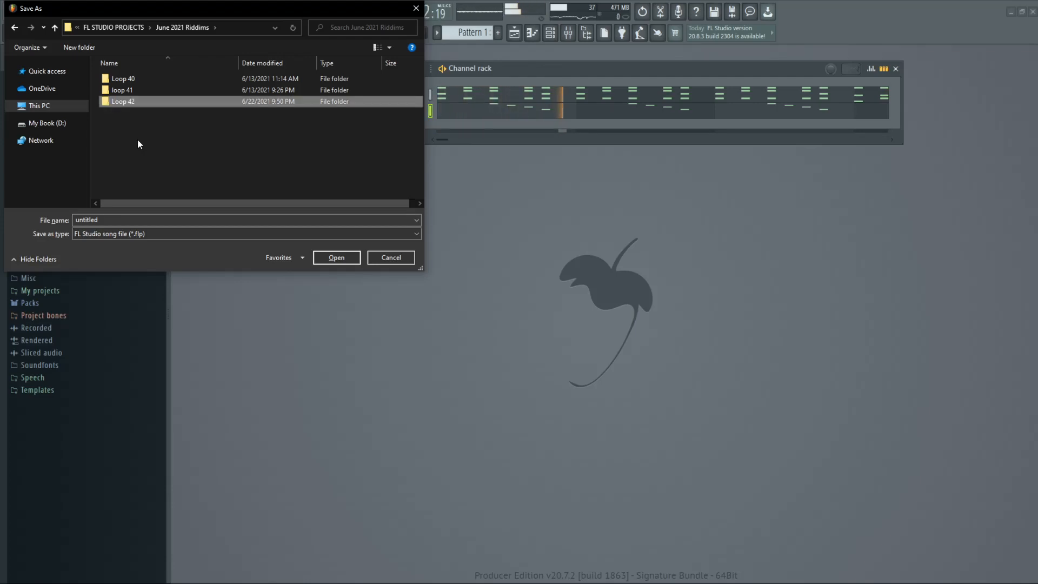
Step: Save the project as Loop 42 inside the Loop 42 folder
{"action": "double_click", "coordinate": [132, 99]}
{"action": "left_click", "coordinate": [126, 220]}
{"action": "key", "text": "ctrl+a"}
{"action": "type", "text": "L"}
{"action": "key", "text": "Caps_Lock"}
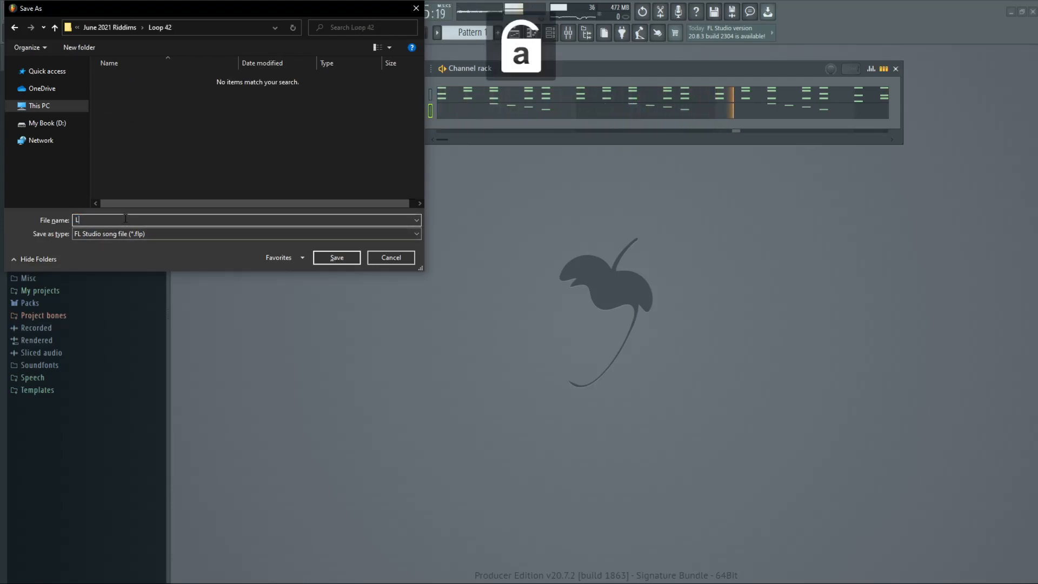
{"action": "type", "text": "oop 42"}
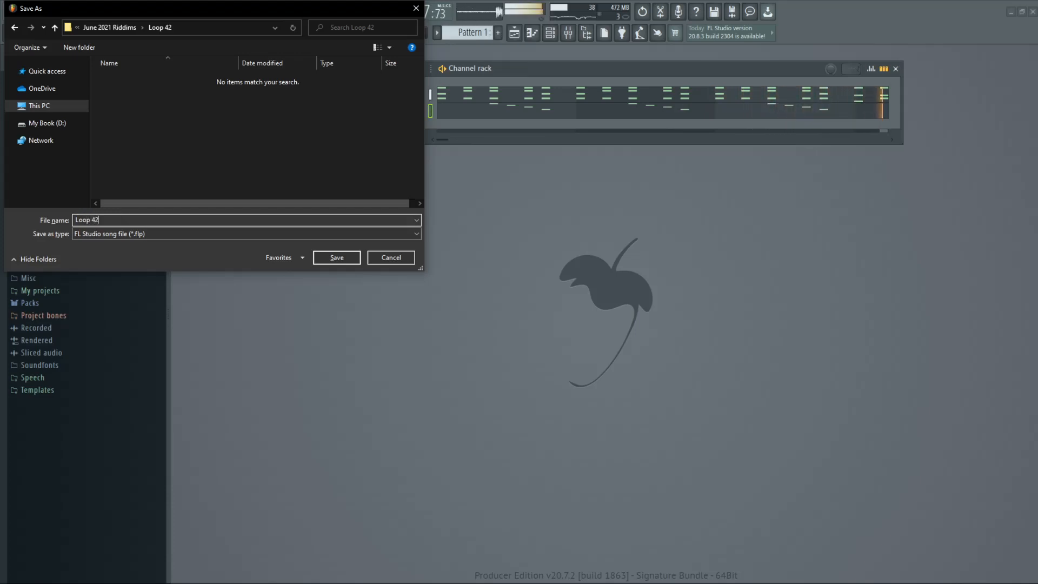
{"action": "key", "text": "Return"}
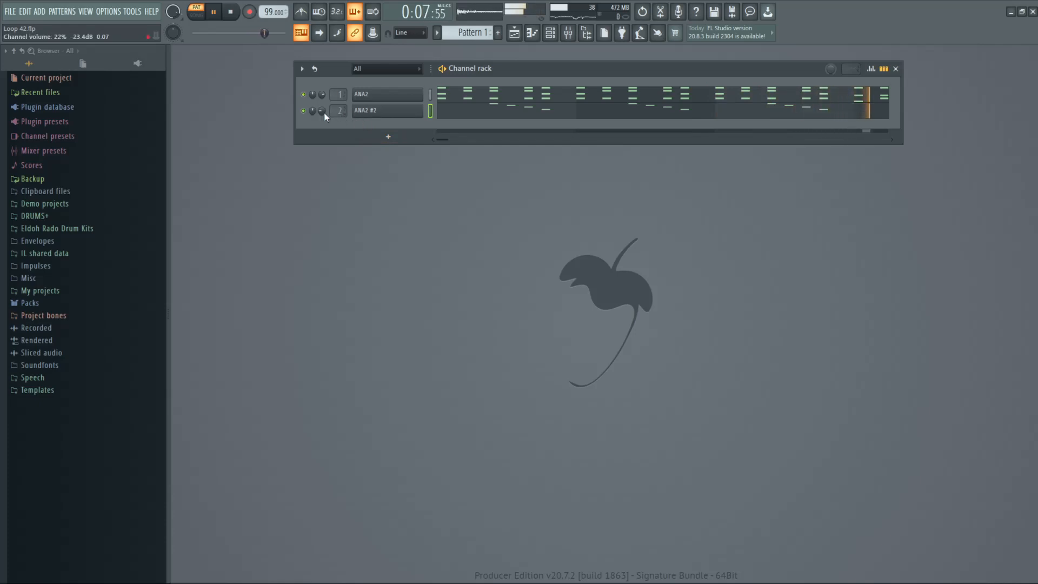
Step: Raise the ANA2 #2 channel volume to 45% and stop playback
{"action": "left_click_drag", "start_coordinate": [323, 111], "coordinate": [322, 97]}
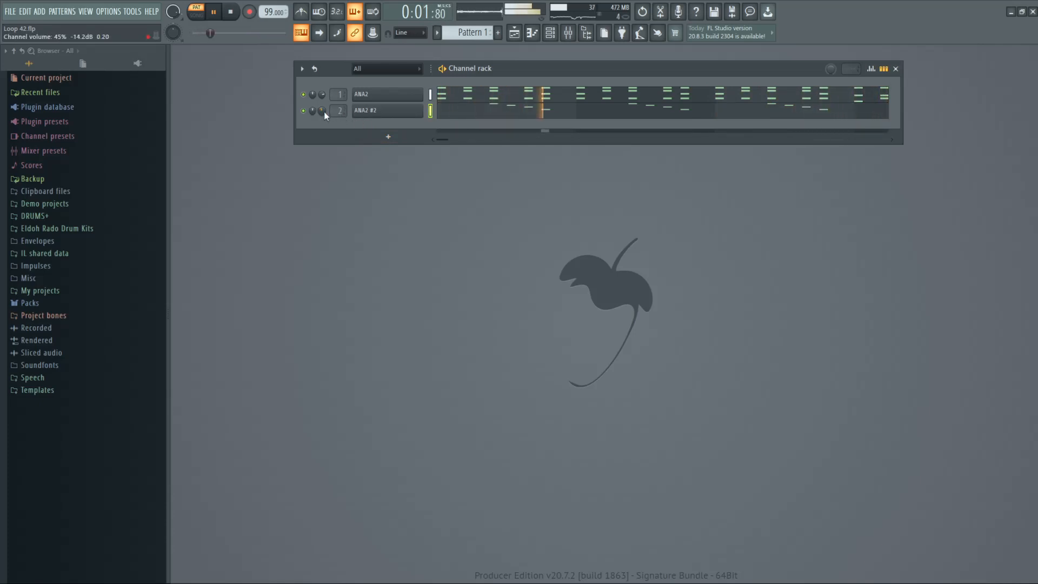
{"action": "key", "text": "space"}
{"action": "left_click", "coordinate": [387, 137]}
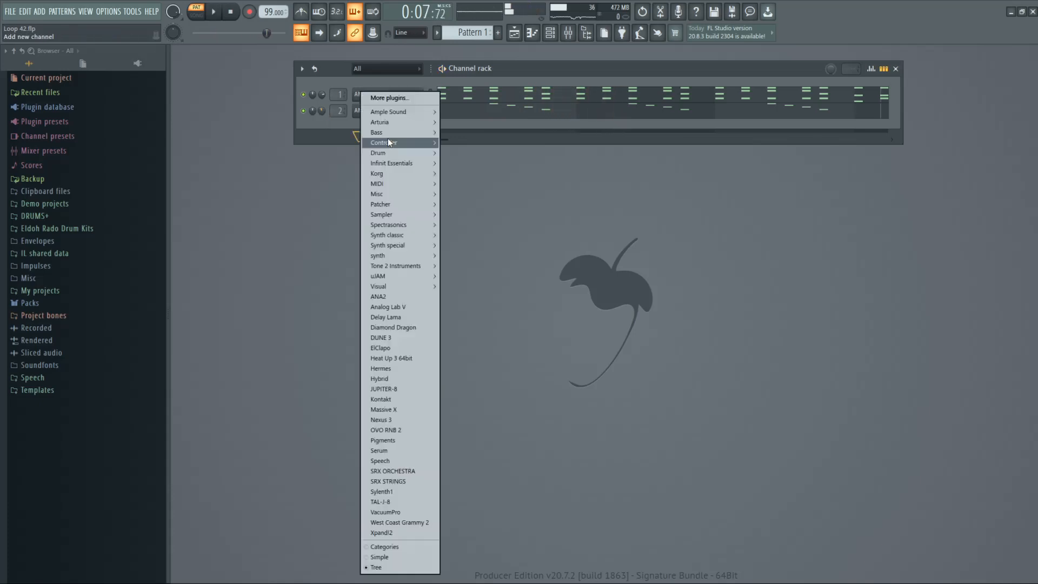
{"action": "mouse_move", "coordinate": [384, 141]}
{"action": "left_click", "coordinate": [342, 123]}
Step: Clone the ANA2 #2 channel and move the clone's plugin window below the channel rack
{"action": "right_click", "coordinate": [404, 111]}
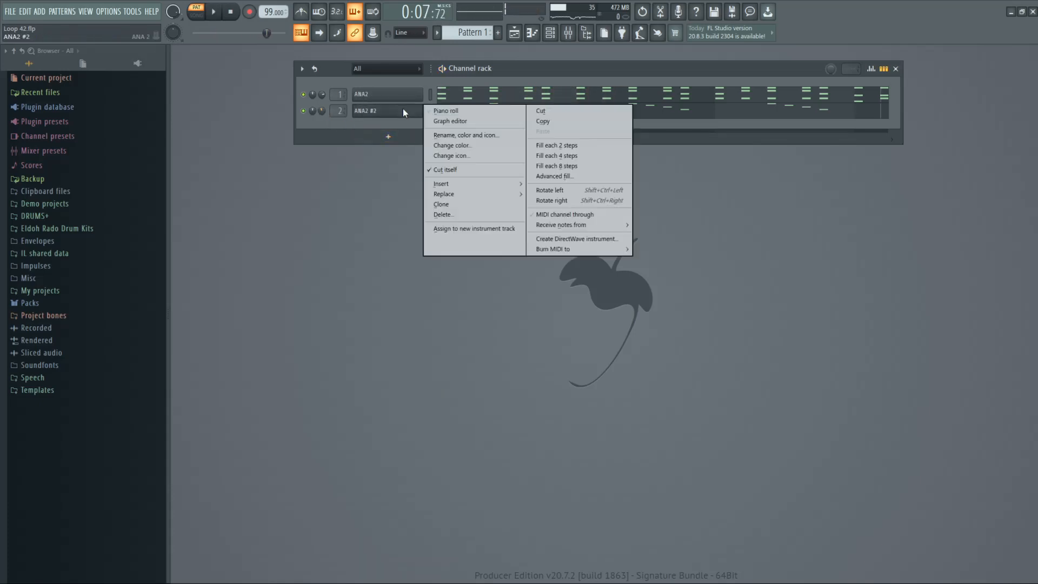
{"action": "left_click", "coordinate": [446, 206]}
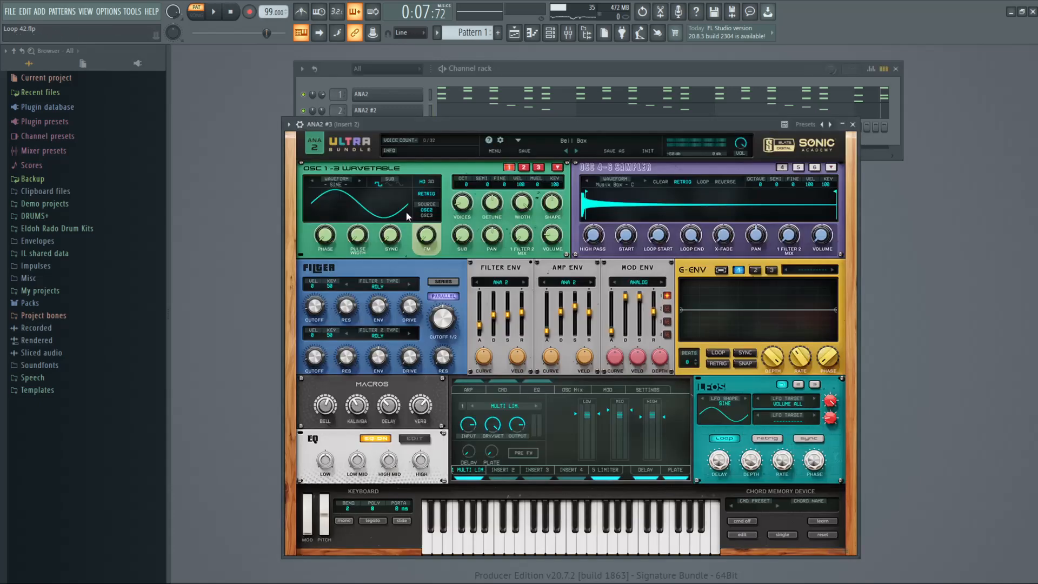
{"action": "left_click_drag", "start_coordinate": [456, 132], "coordinate": [450, 202]}
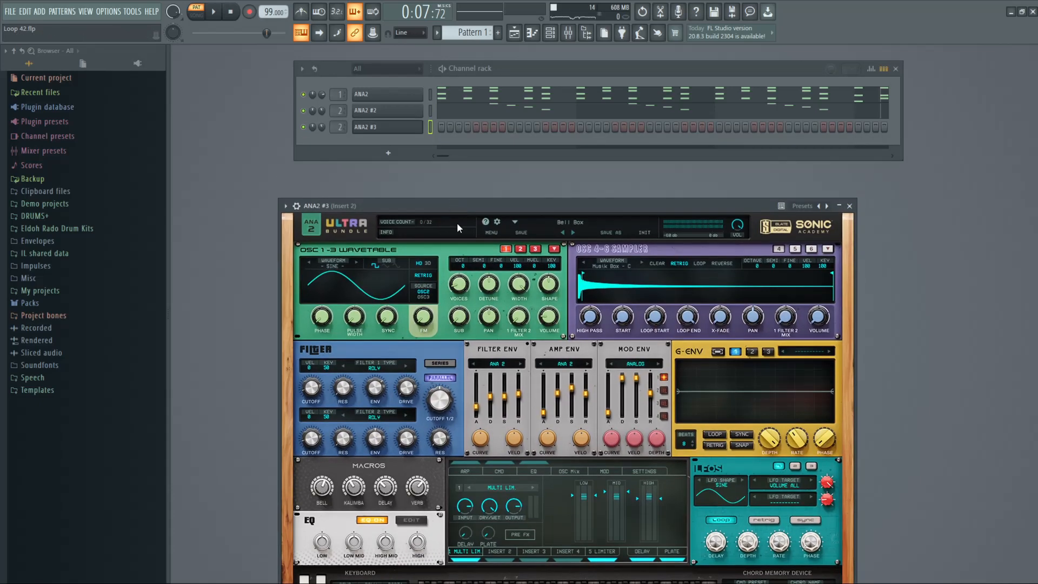
Step: Write sustained bar 1 chords for ANA2 #3: F#4-A4-C#5, a longer F#4-B4-C#5, and a closing F#4-A4-C#5
{"action": "key", "text": "F7"}
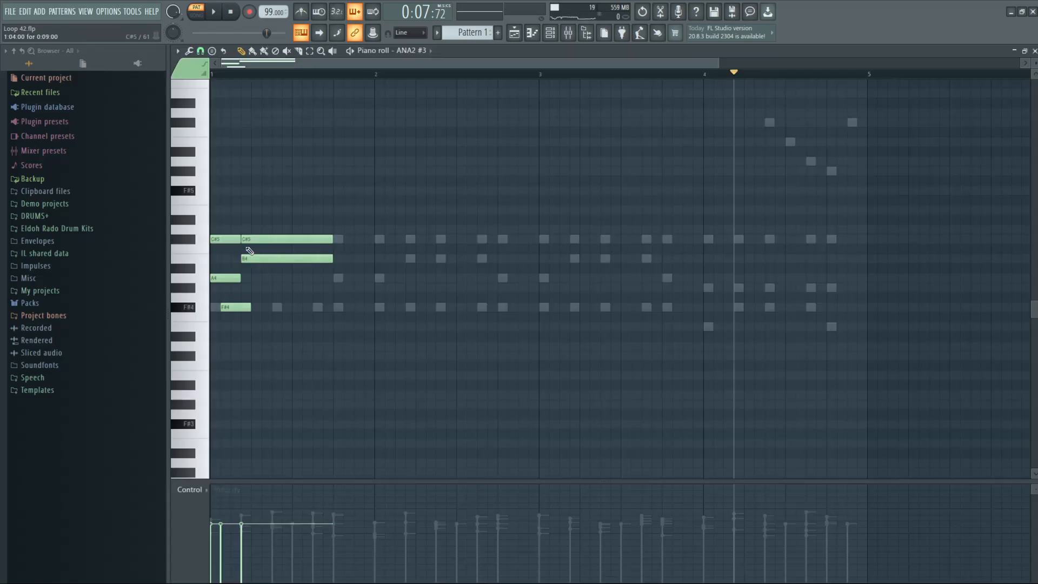
{"action": "left_click_drag", "start_coordinate": [258, 307], "coordinate": [212, 306]}
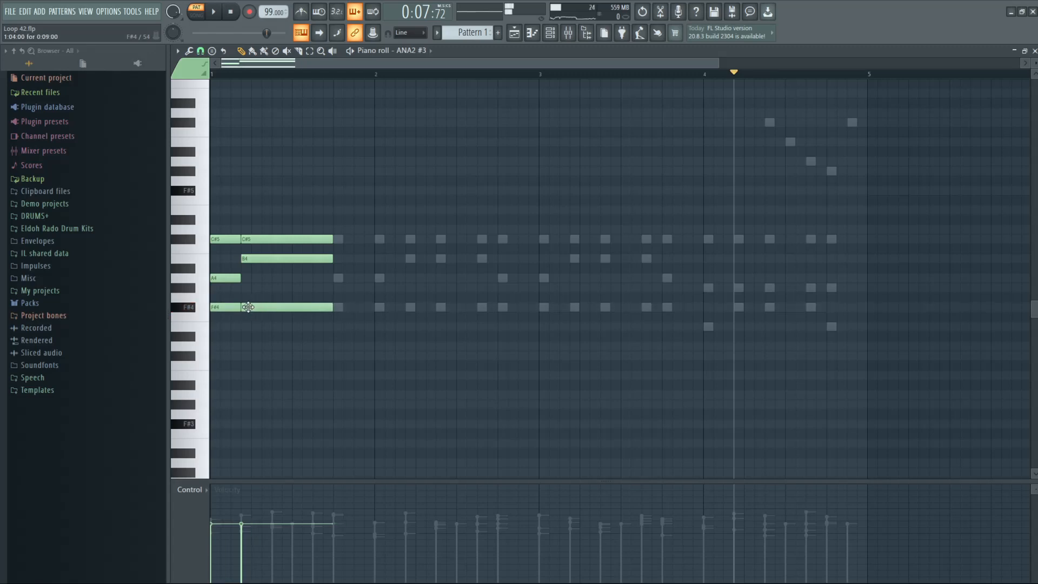
{"action": "left_click_drag", "start_coordinate": [232, 349], "coordinate": [238, 227]}
{"action": "left_click", "coordinate": [241, 349], "text": "ctrl"}
{"action": "left_click_drag", "start_coordinate": [231, 350], "coordinate": [348, 240]}
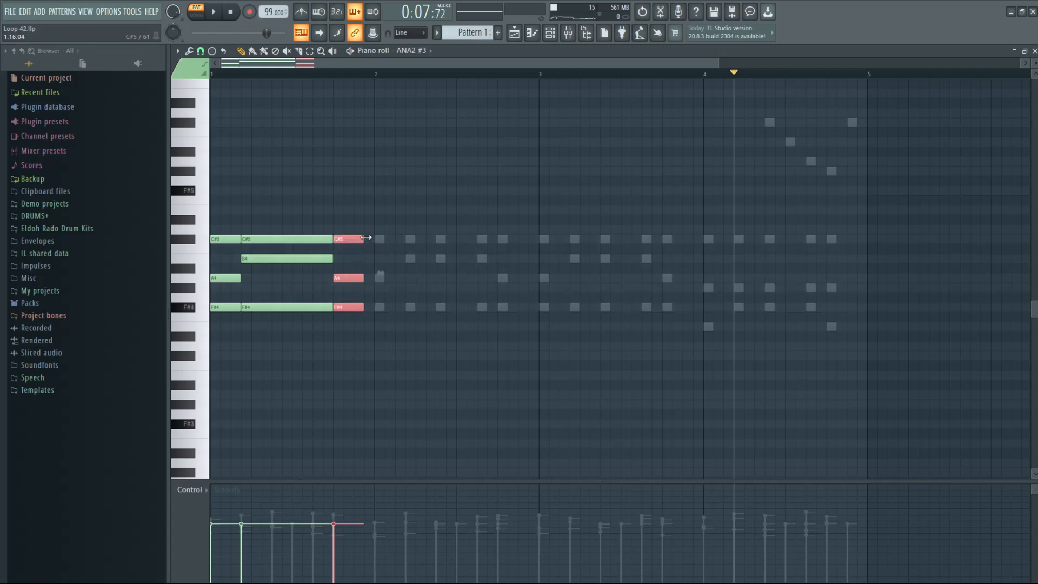
Step: Select all the sustained bar 1 chords and duplicate them three times to fill bars 2 to 4
{"action": "left_click", "coordinate": [333, 361]}
{"action": "left_click_drag", "start_coordinate": [363, 379], "coordinate": [211, 206]}
{"action": "key", "text": "ctrl+b"}
{"action": "key", "text": "ctrl+b"}
{"action": "key", "text": "ctrl+b"}
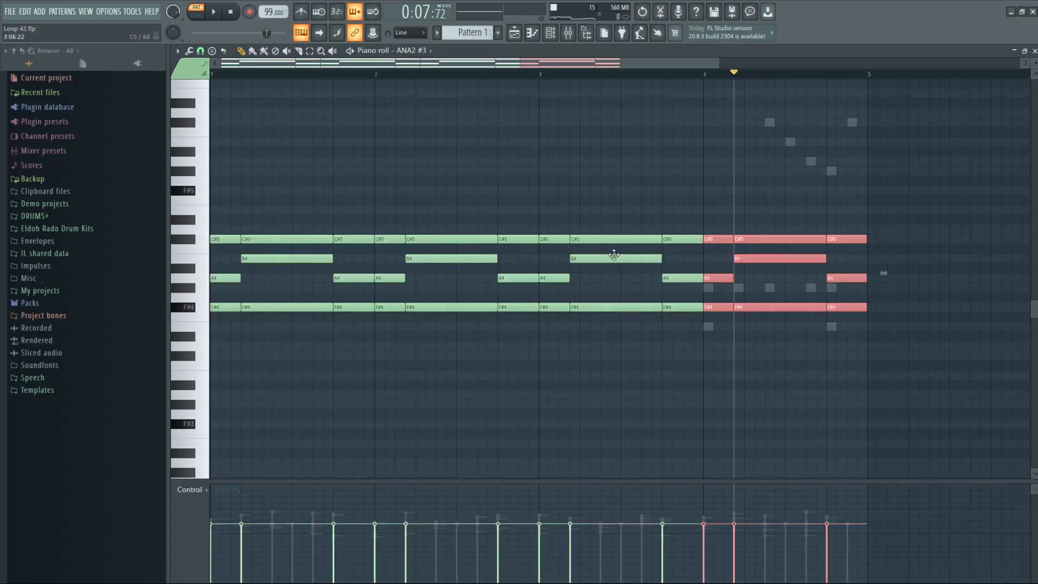
{"action": "left_click", "coordinate": [780, 273]}
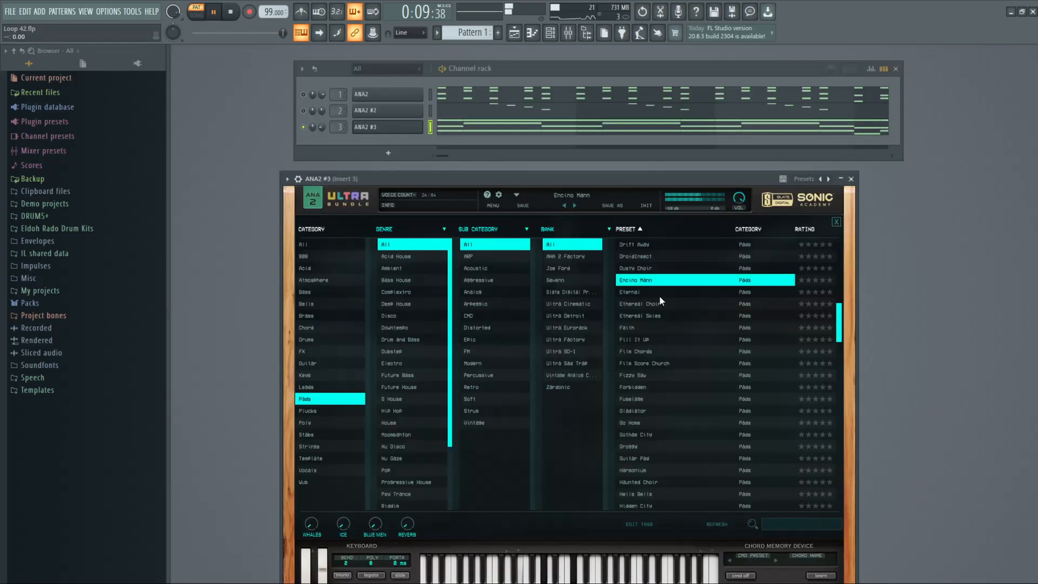
Step: Play the pattern and try the Eternal pad preset on ANA2 #3
{"action": "key", "text": "space"}
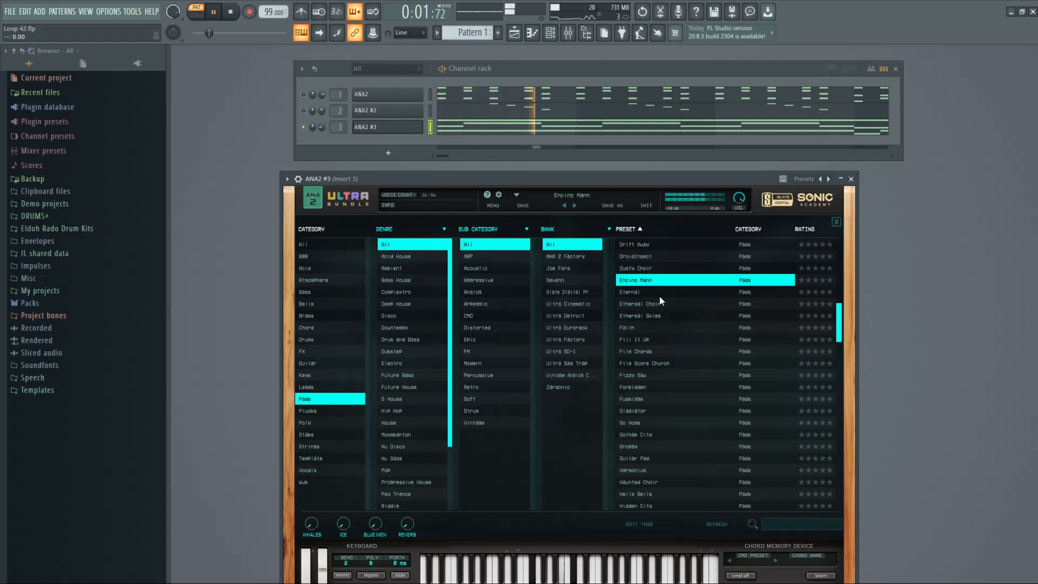
{"action": "left_click", "coordinate": [659, 294]}
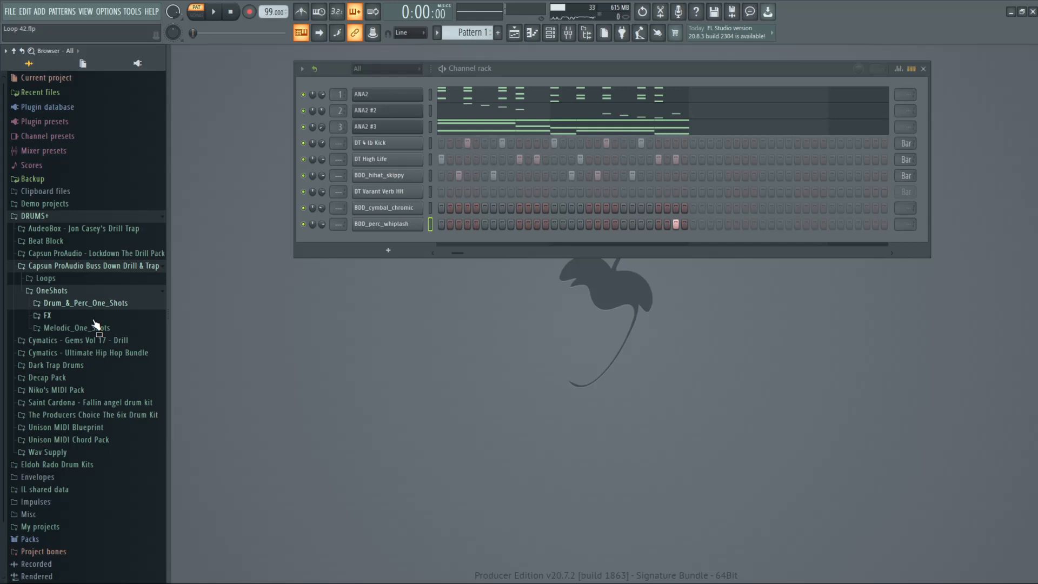
Step: Audition the FX one-shots in the Capsun ProAudio Buss Down Drill & Trap pack, from BDD_fx_behind_you to BDD_fx_toolie, and collapse the folder
{"action": "left_click", "coordinate": [47, 316]}
{"action": "key", "text": "space"}
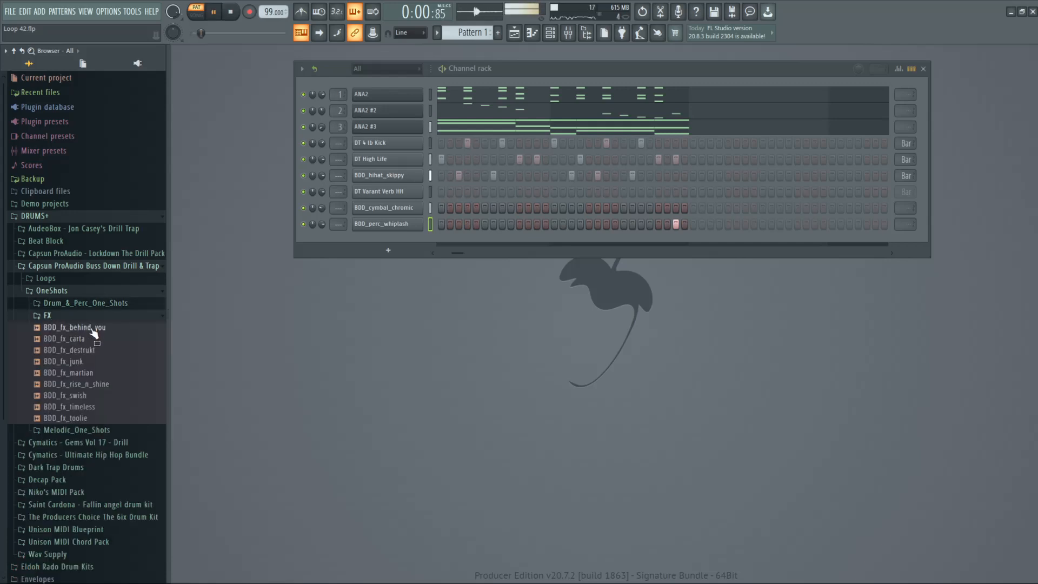
{"action": "key", "text": "space"}
{"action": "left_click", "coordinate": [91, 329]}
{"action": "left_click", "coordinate": [86, 340]}
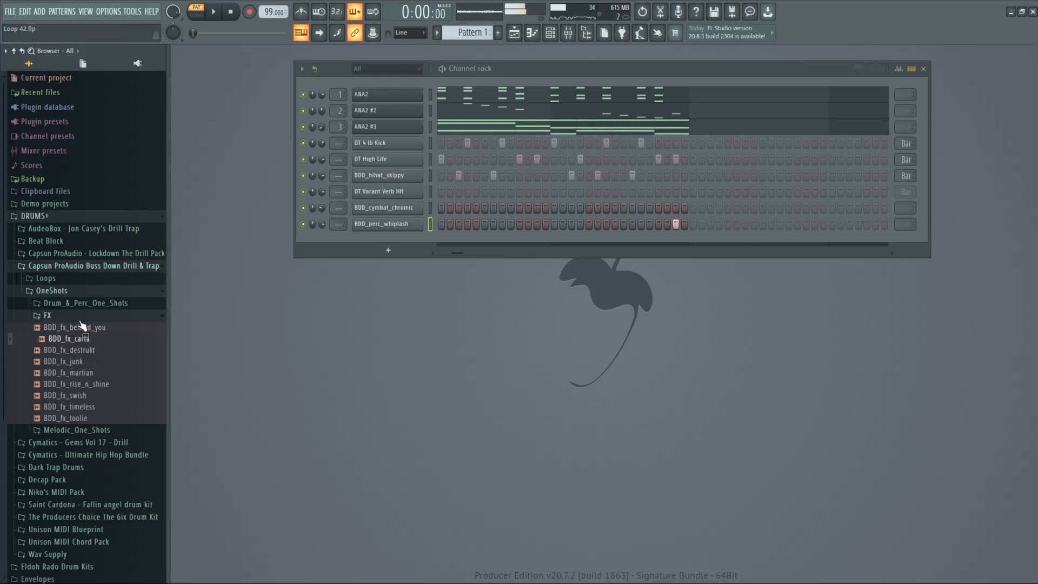
{"action": "left_click", "coordinate": [81, 350]}
{"action": "left_click", "coordinate": [81, 361]}
{"action": "left_click", "coordinate": [81, 373]}
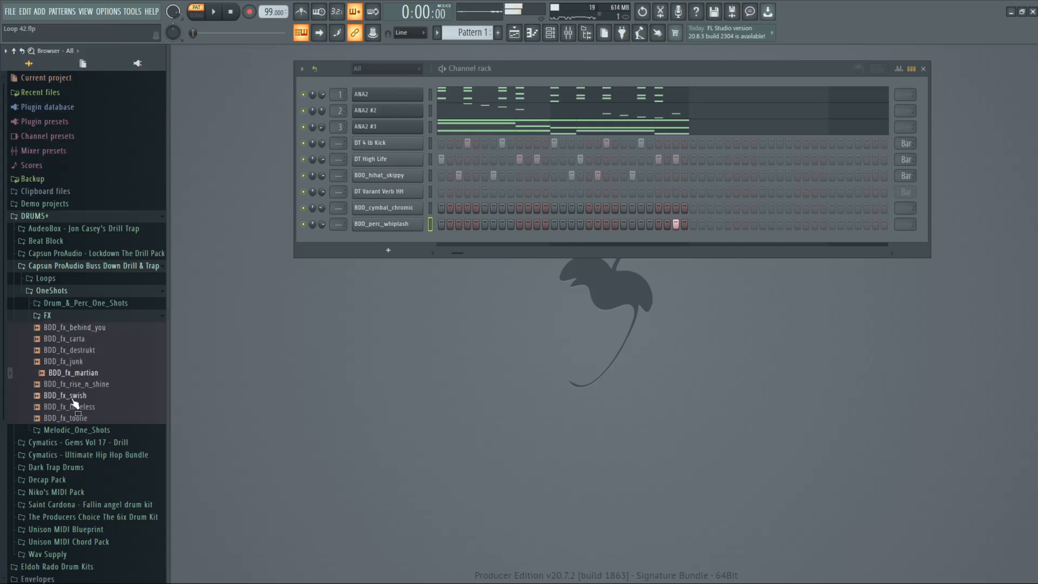
{"action": "left_click", "coordinate": [81, 385]}
{"action": "left_click", "coordinate": [82, 396]}
{"action": "left_click", "coordinate": [81, 406]}
{"action": "left_click", "coordinate": [81, 418]}
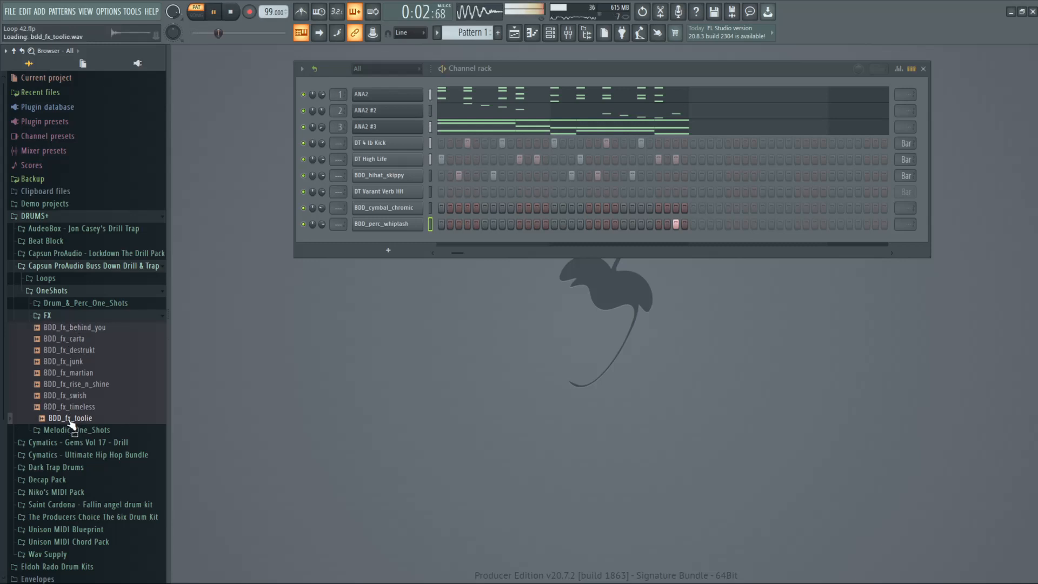
{"action": "left_click", "coordinate": [84, 319]}
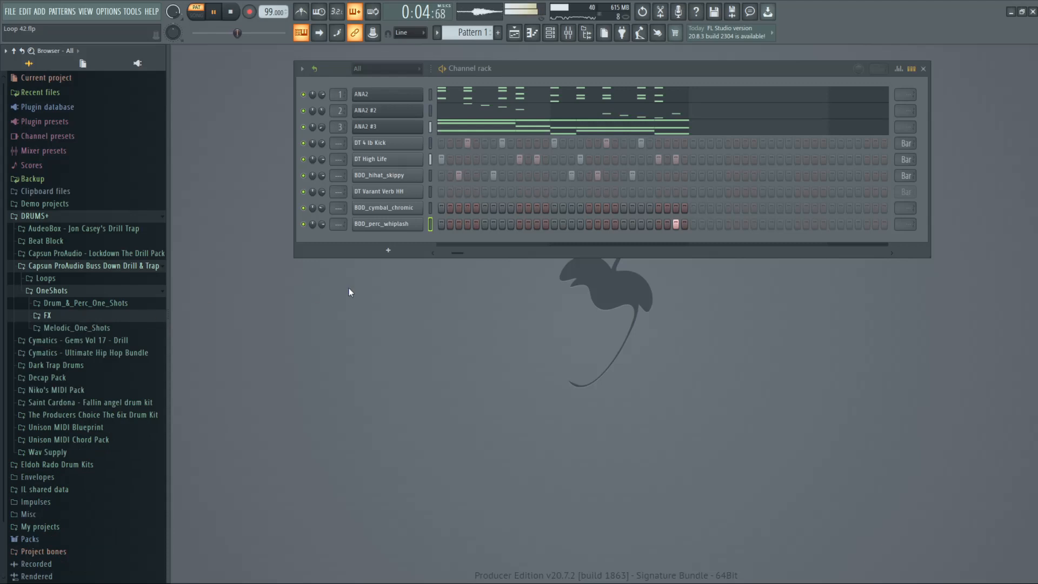
Step: Add a new ANA2 instrument channel and show the channel settings in its plugin window
{"action": "left_click_drag", "start_coordinate": [455, 251], "coordinate": [434, 252]}
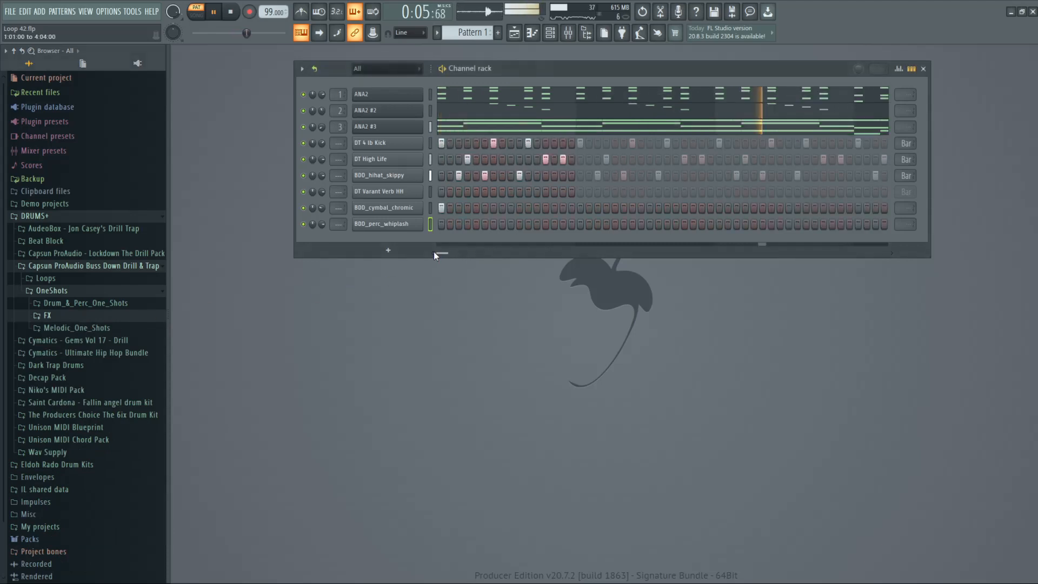
{"action": "left_click", "coordinate": [388, 251]}
{"action": "mouse_move", "coordinate": [389, 297]}
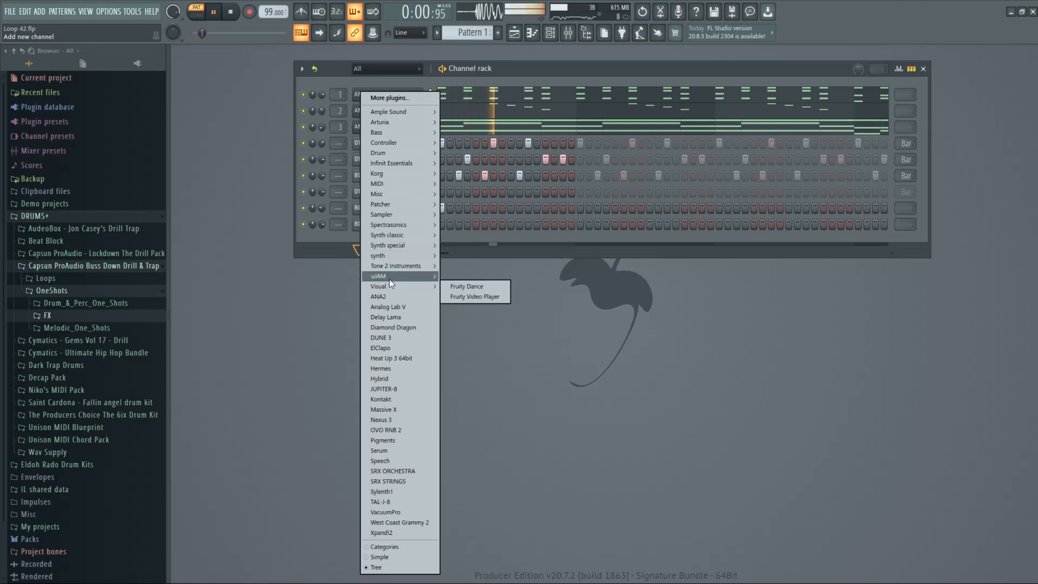
{"action": "left_click", "coordinate": [389, 295]}
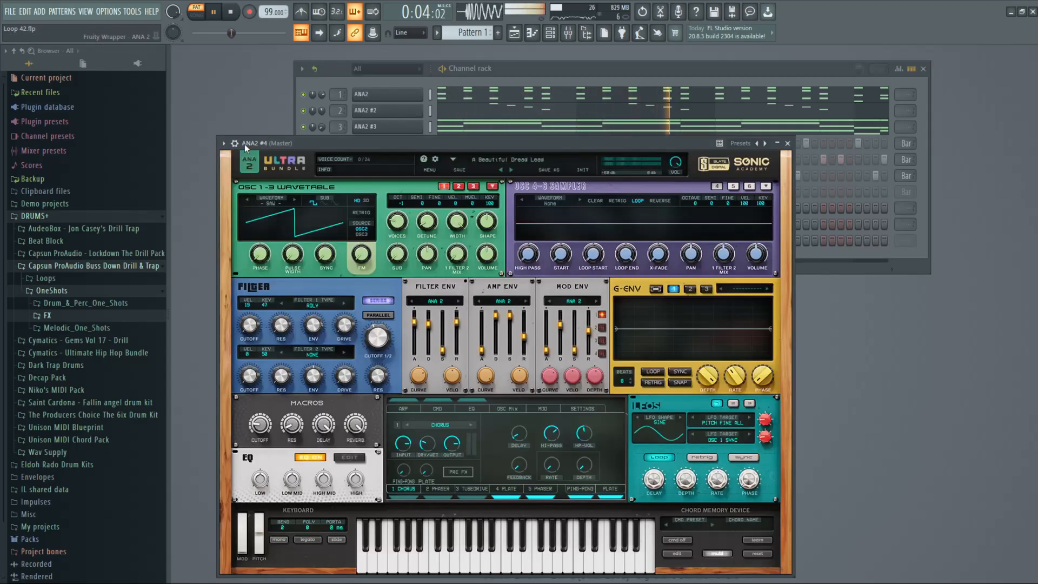
{"action": "left_click_drag", "start_coordinate": [347, 143], "coordinate": [359, 125]}
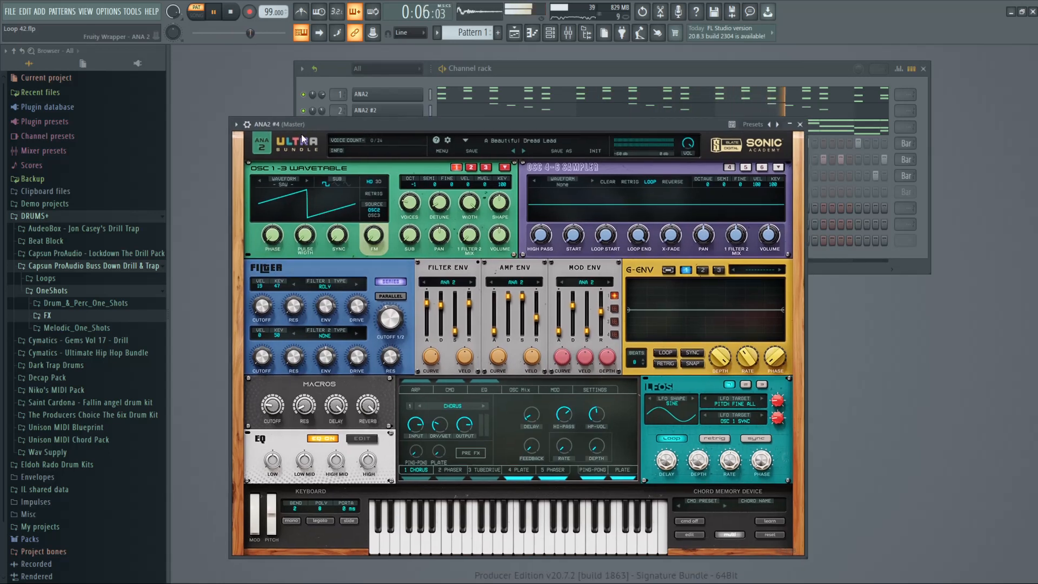
{"action": "left_click", "coordinate": [249, 125]}
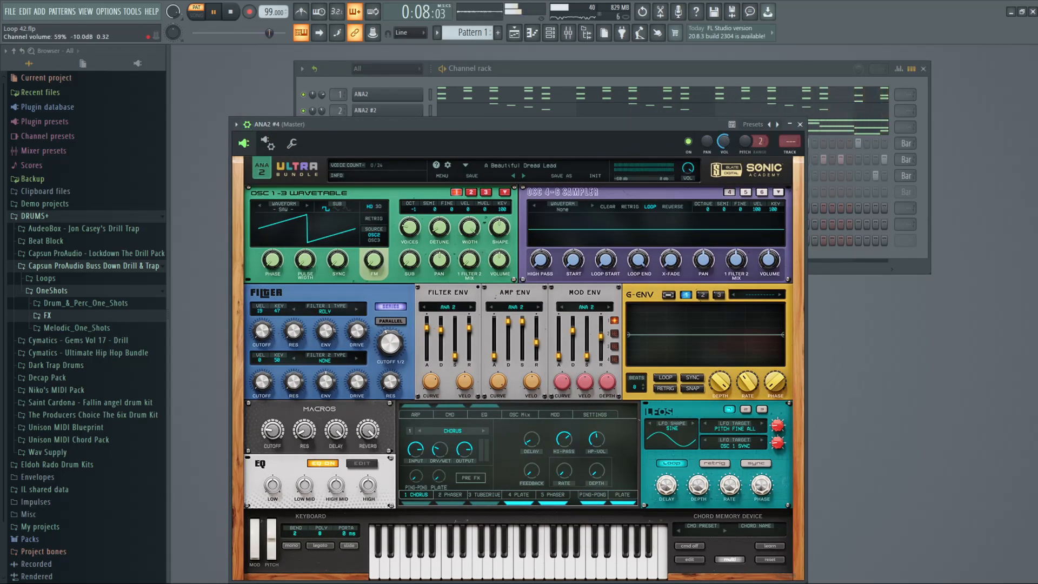
Step: Filter the ANA2 #4 presets to the Keys category and ARP sub category, and load The Hoff
{"action": "left_click", "coordinate": [535, 167]}
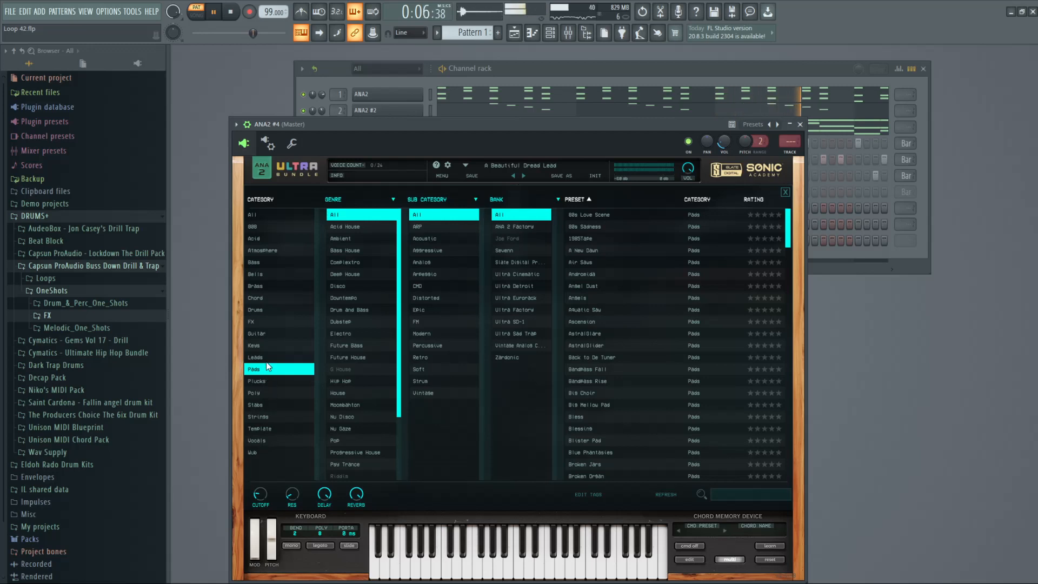
{"action": "left_click", "coordinate": [266, 346]}
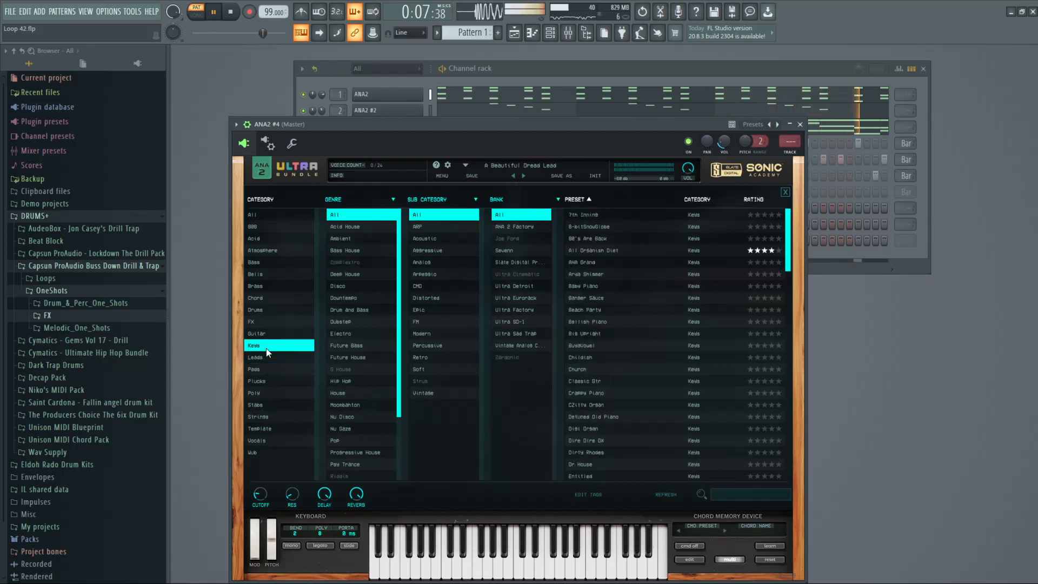
{"action": "left_click", "coordinate": [420, 227]}
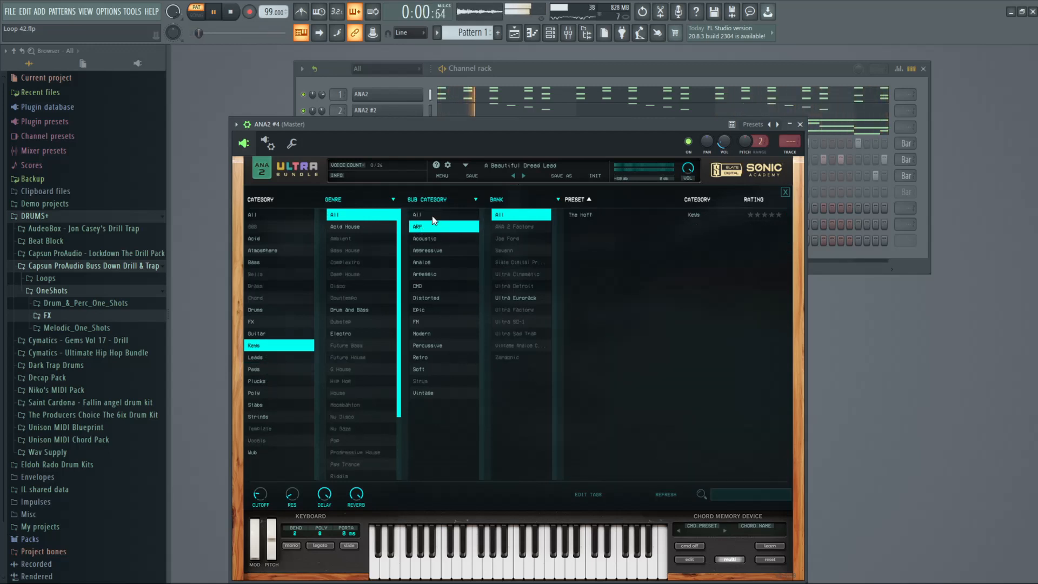
{"action": "left_click", "coordinate": [429, 217]}
{"action": "left_click", "coordinate": [427, 227]}
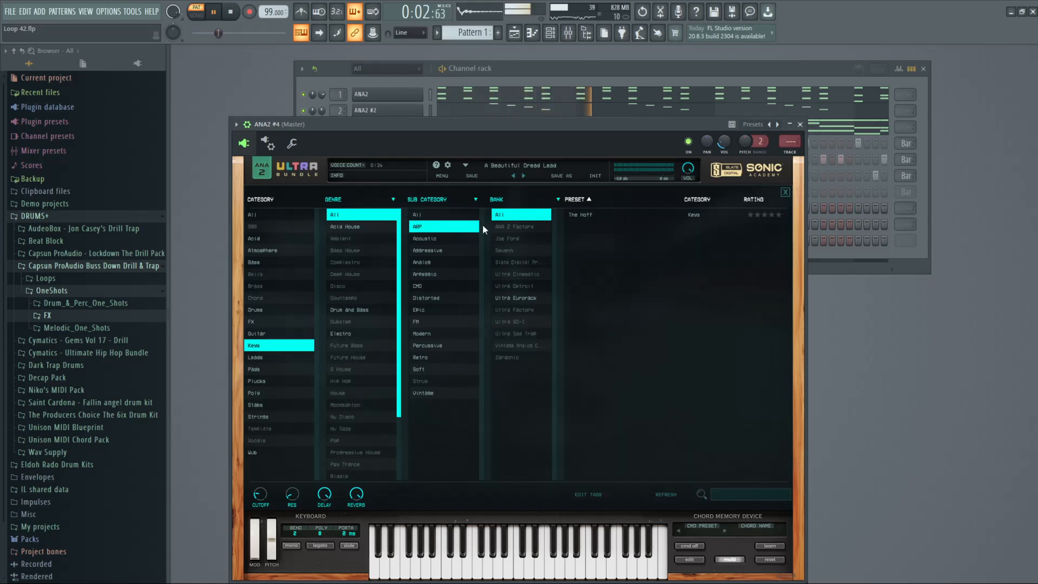
{"action": "double_click", "coordinate": [585, 214]}
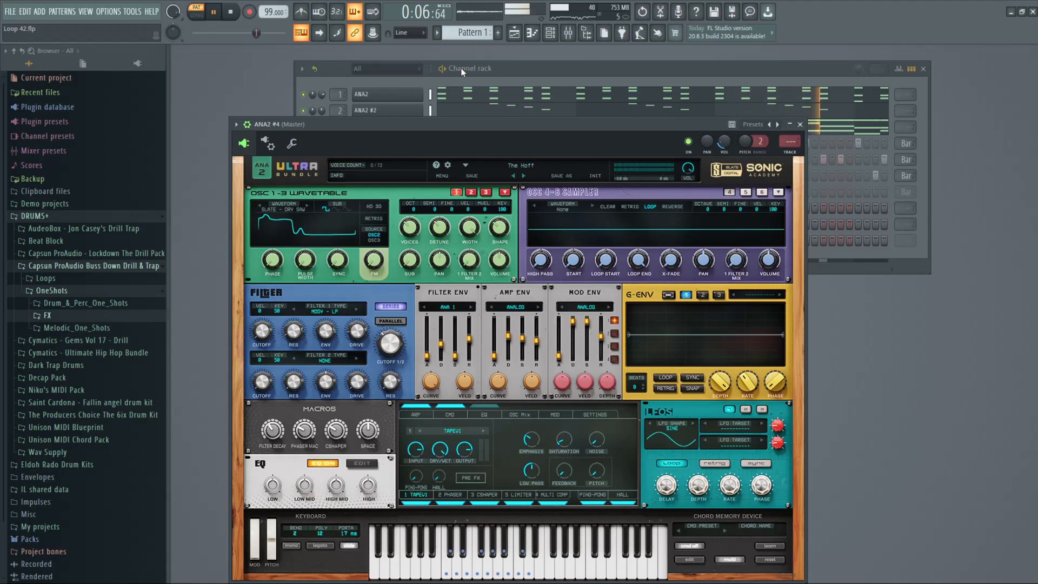
Step: Copy the sustained chord notes from ANA2 #3 and paste them into the ANA2 #4 channel
{"action": "left_click", "coordinate": [490, 66]}
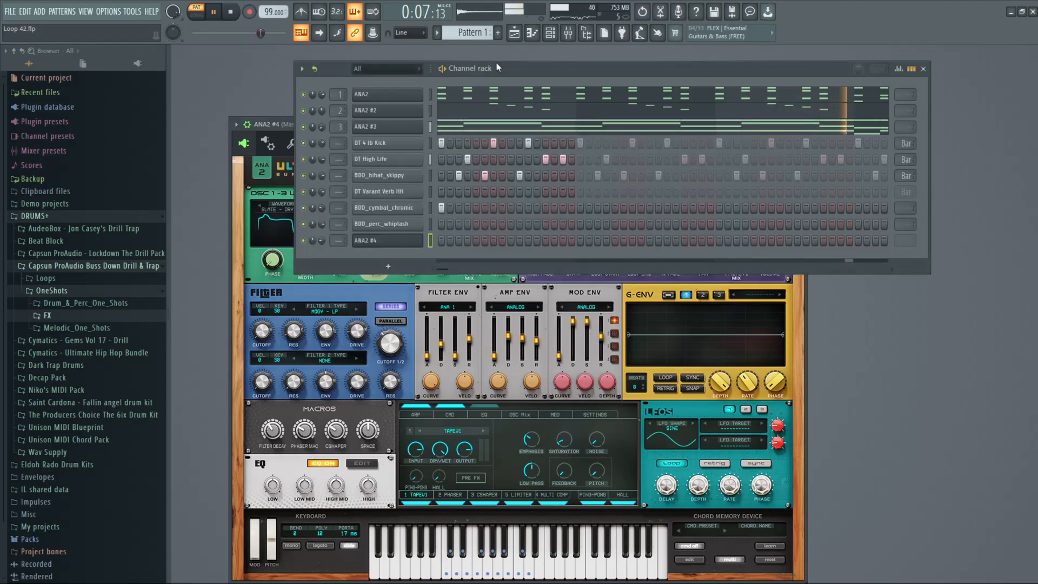
{"action": "right_click", "coordinate": [420, 124]}
{"action": "left_click", "coordinate": [570, 138]}
{"action": "right_click", "coordinate": [408, 246]}
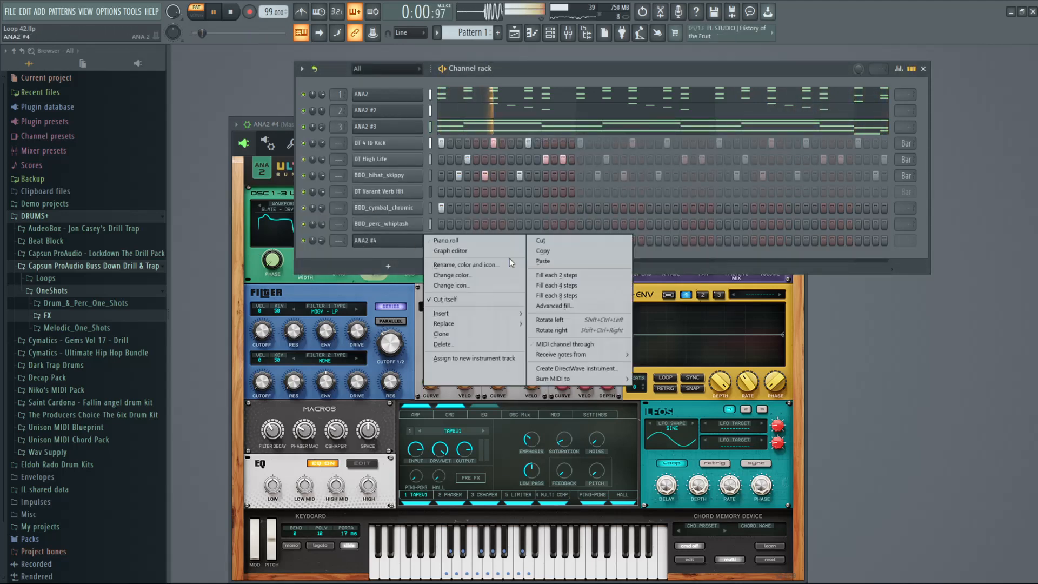
{"action": "left_click", "coordinate": [573, 259]}
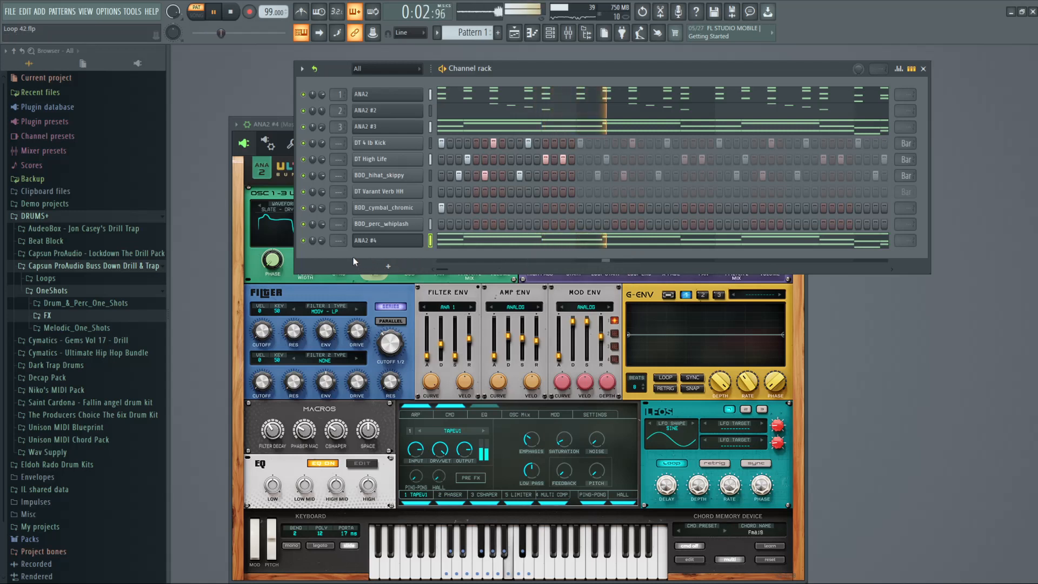
Step: Stop playback, solo the ANA2 #4 channel, and play the pattern again
{"action": "key", "text": "space"}
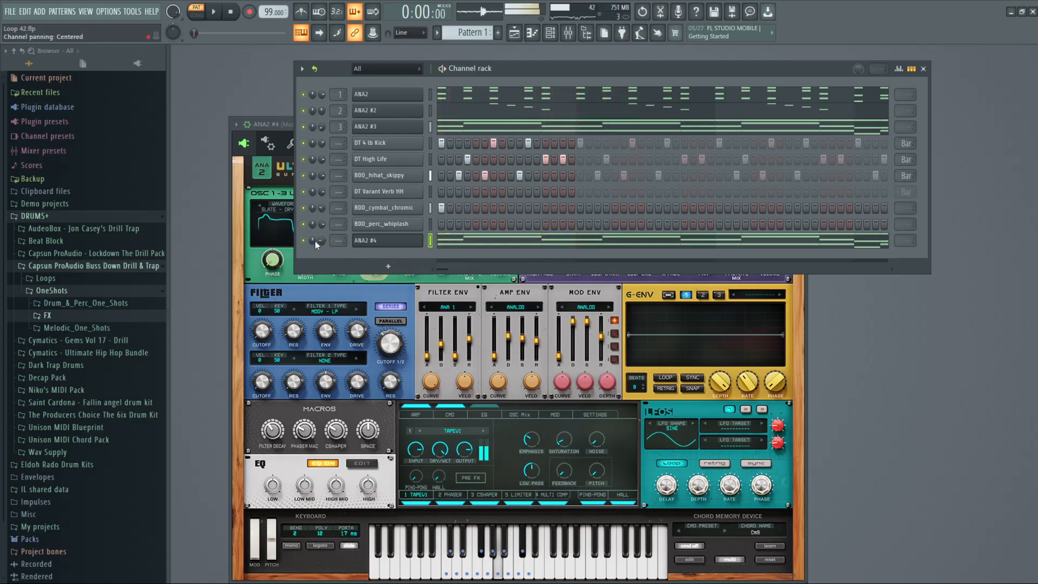
{"action": "right_click", "coordinate": [303, 241]}
{"action": "left_click", "coordinate": [336, 248]}
{"action": "key", "text": "space"}
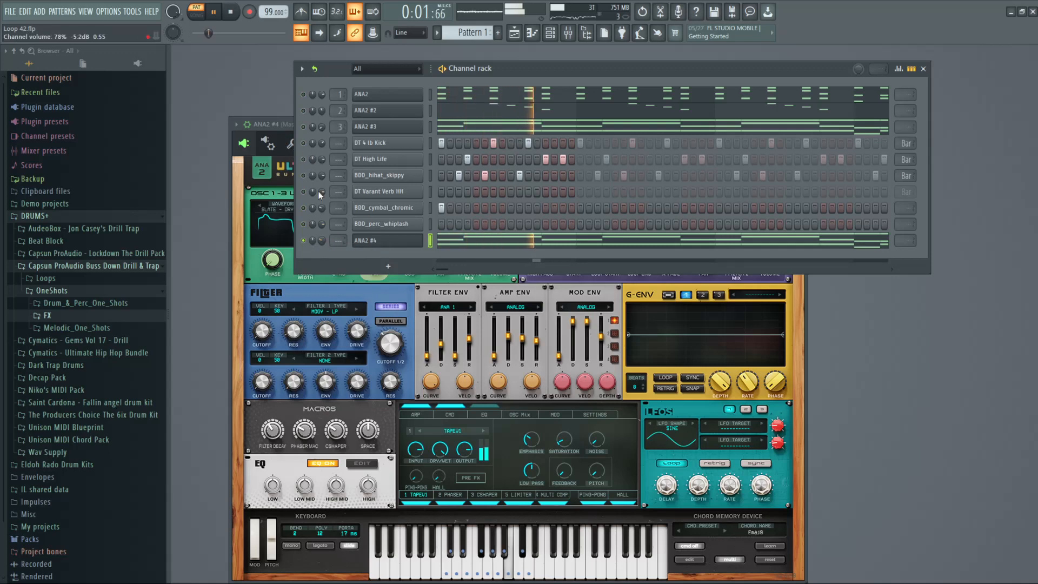
Step: Filter the ANA2 #4 presets to the Guitar category, load Old Guitar Picker, and reopen the preset browser
{"action": "left_click", "coordinate": [281, 128]}
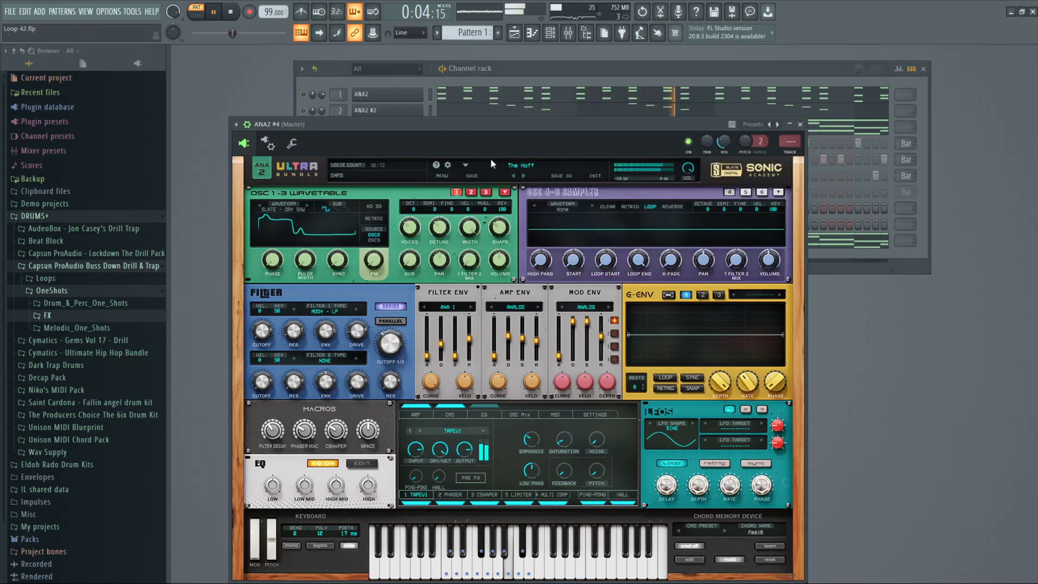
{"action": "left_click", "coordinate": [504, 165]}
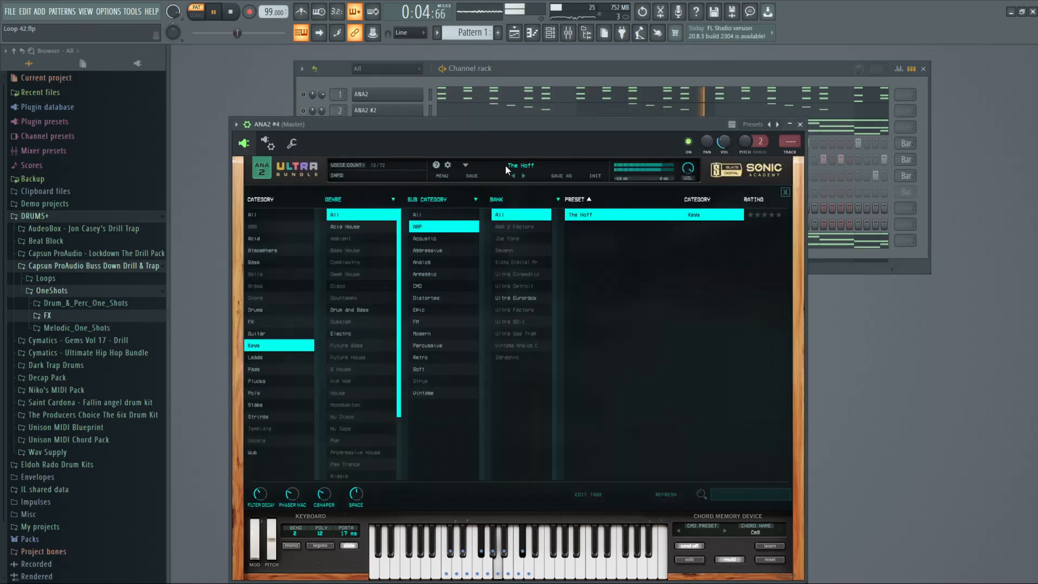
{"action": "left_click", "coordinate": [274, 332]}
{"action": "double_click", "coordinate": [599, 214]}
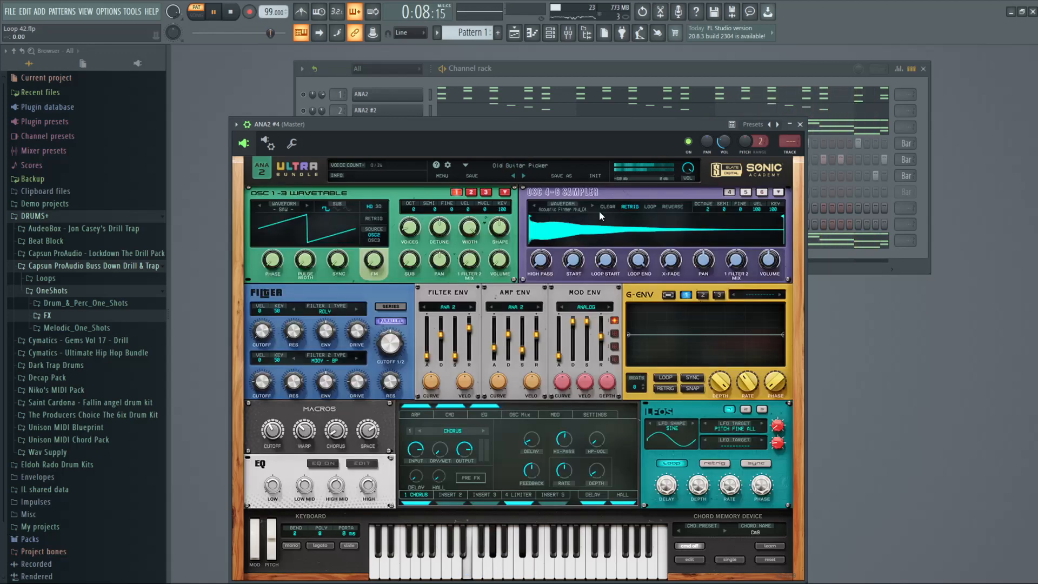
{"action": "left_click", "coordinate": [504, 167]}
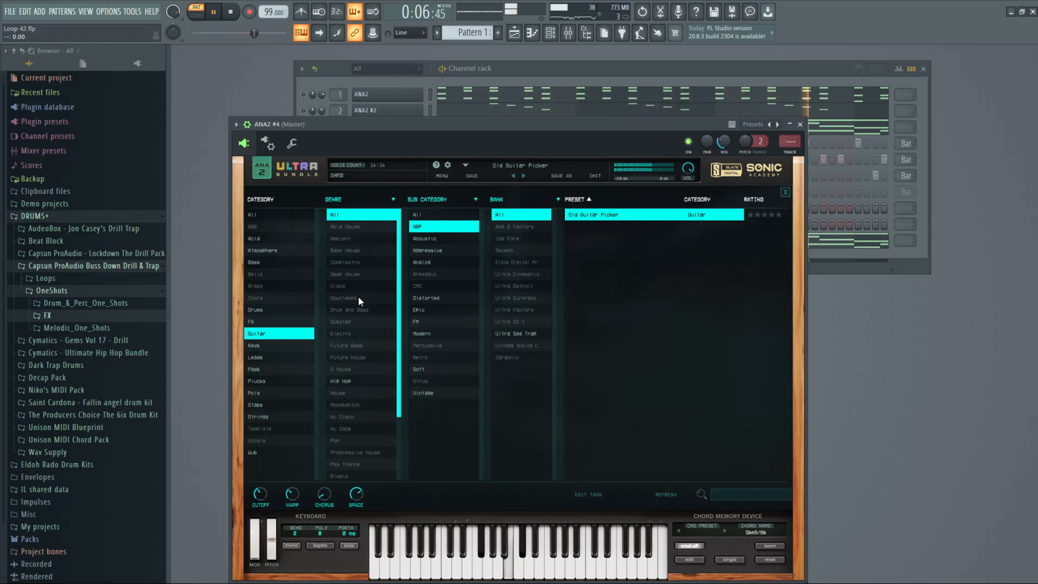
Step: Listen to the ANA2 #4 part with all channels enabled, and solo ANA2 #4 again
{"action": "left_click", "coordinate": [483, 67]}
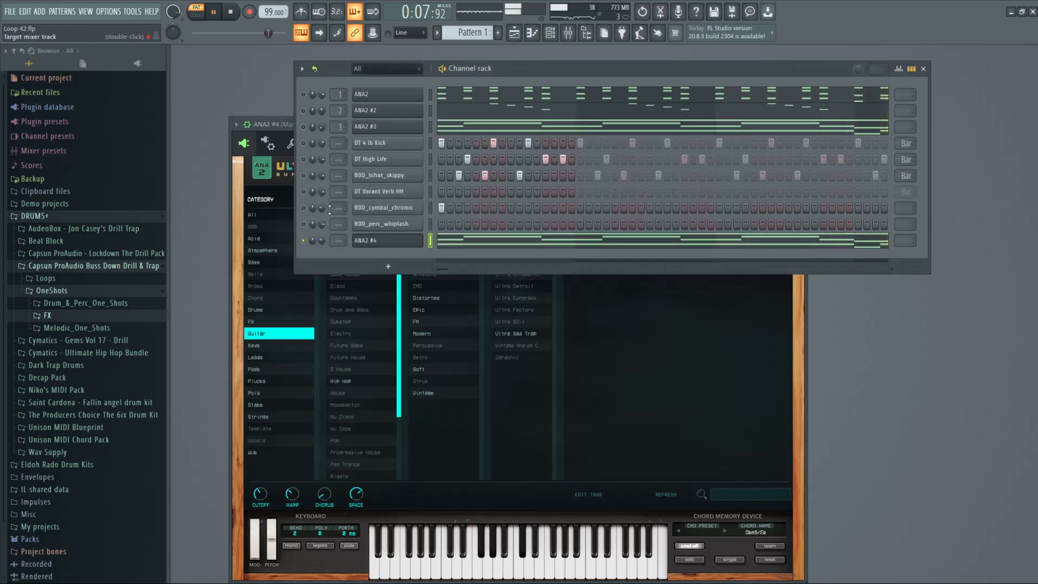
{"action": "right_click", "coordinate": [304, 241]}
{"action": "left_click", "coordinate": [311, 245]}
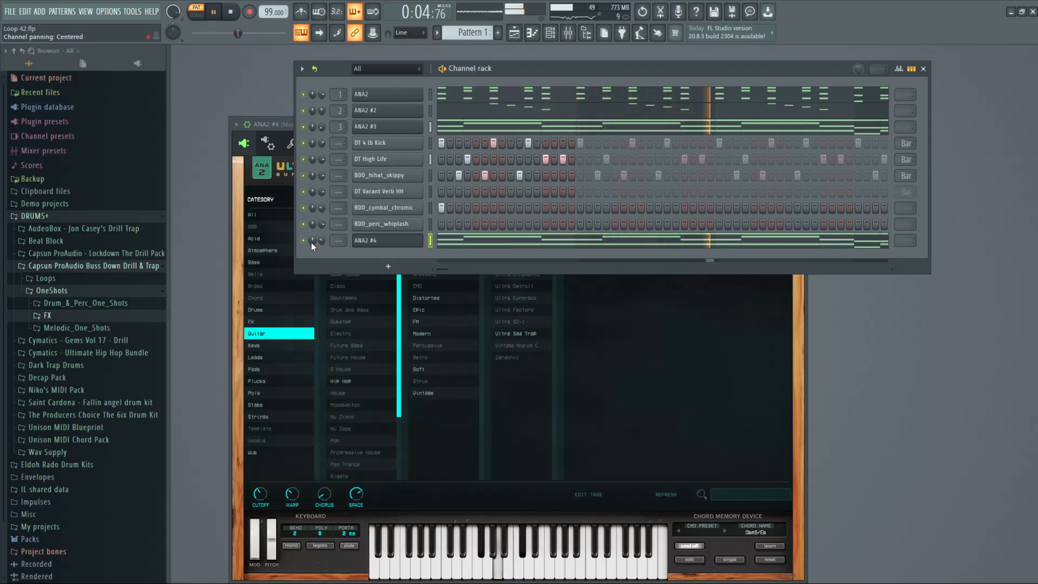
{"action": "right_click", "coordinate": [312, 245]}
{"action": "left_click", "coordinate": [308, 238]}
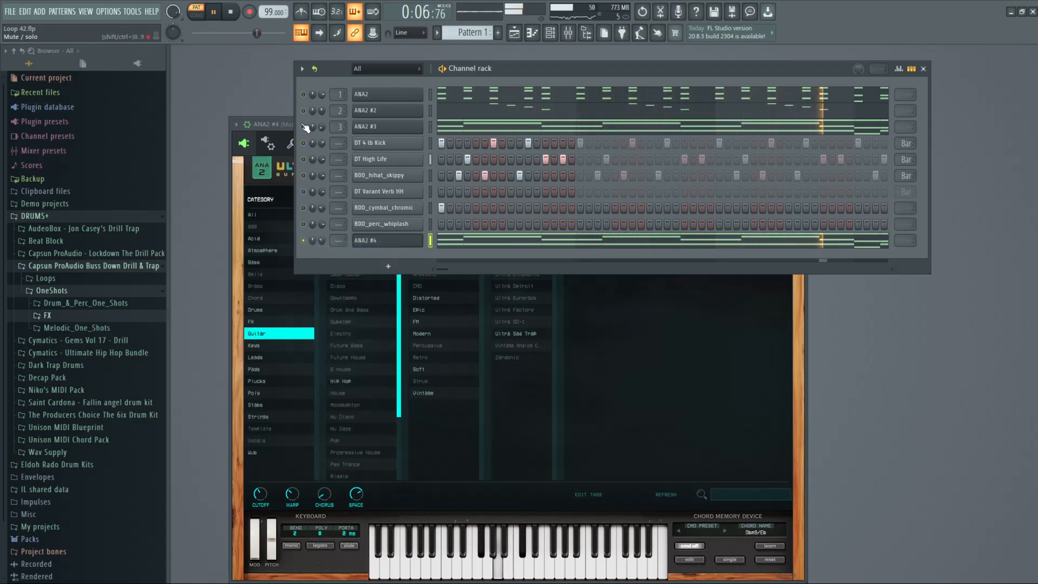
Step: Filter the ANA2 #4 presets to the Leads category with the ARP sub category, and load Arp Trance
{"action": "left_click", "coordinate": [286, 123]}
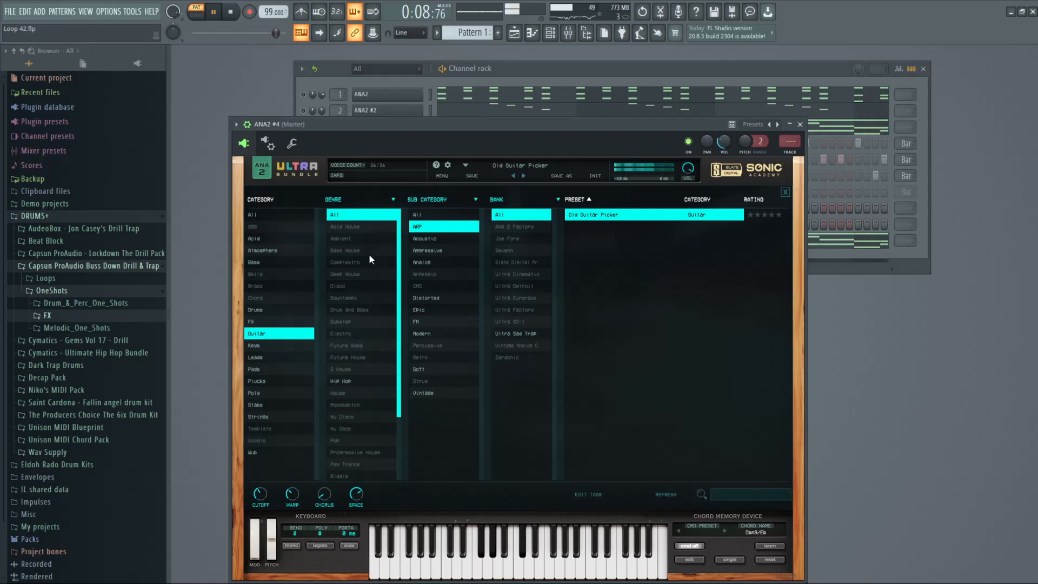
{"action": "left_click", "coordinate": [272, 355]}
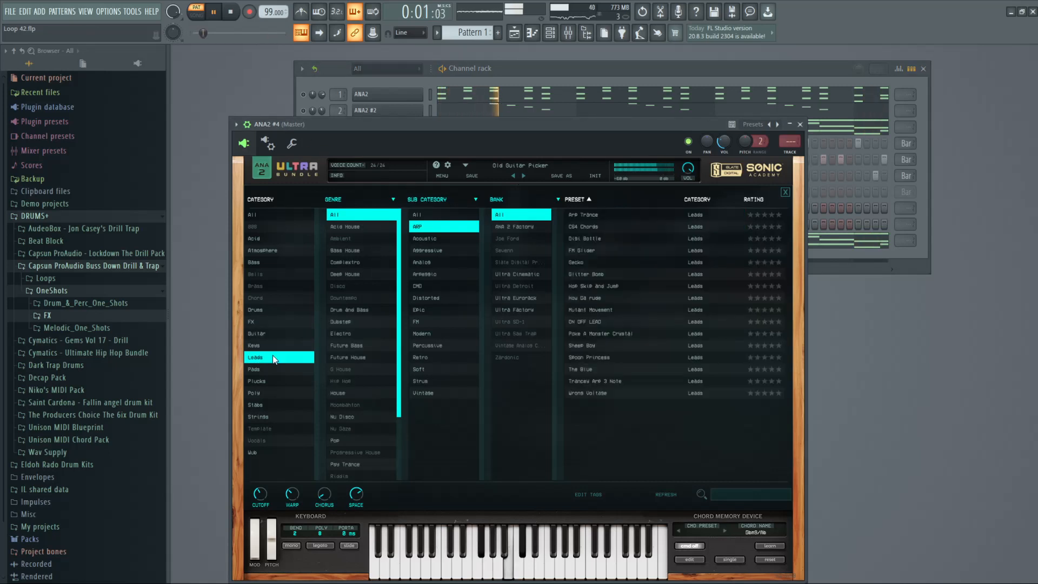
{"action": "left_click", "coordinate": [588, 216]}
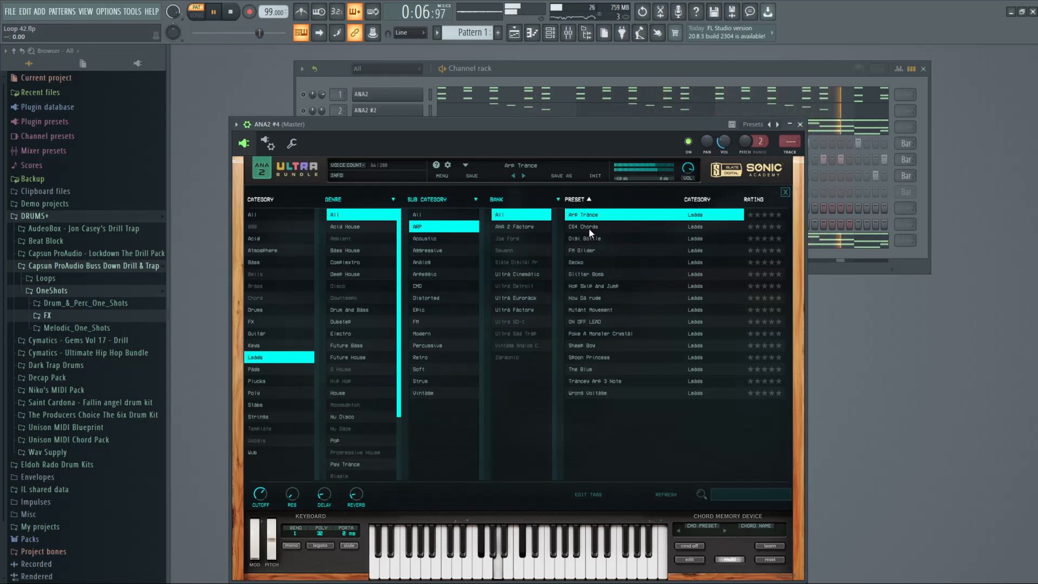
Step: Audition the other arpeggiated lead presets in ANA2 #4 one after another, from C64 Chords down to Wrong Voltage
{"action": "left_click", "coordinate": [589, 228]}
{"action": "left_click", "coordinate": [591, 240]}
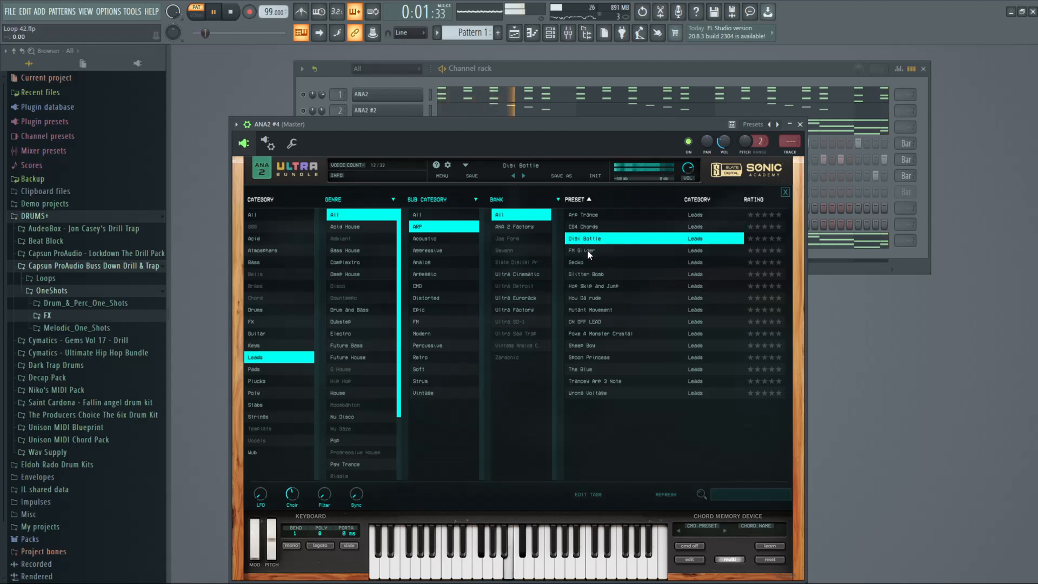
{"action": "left_click", "coordinate": [587, 250]}
{"action": "left_click", "coordinate": [587, 262]}
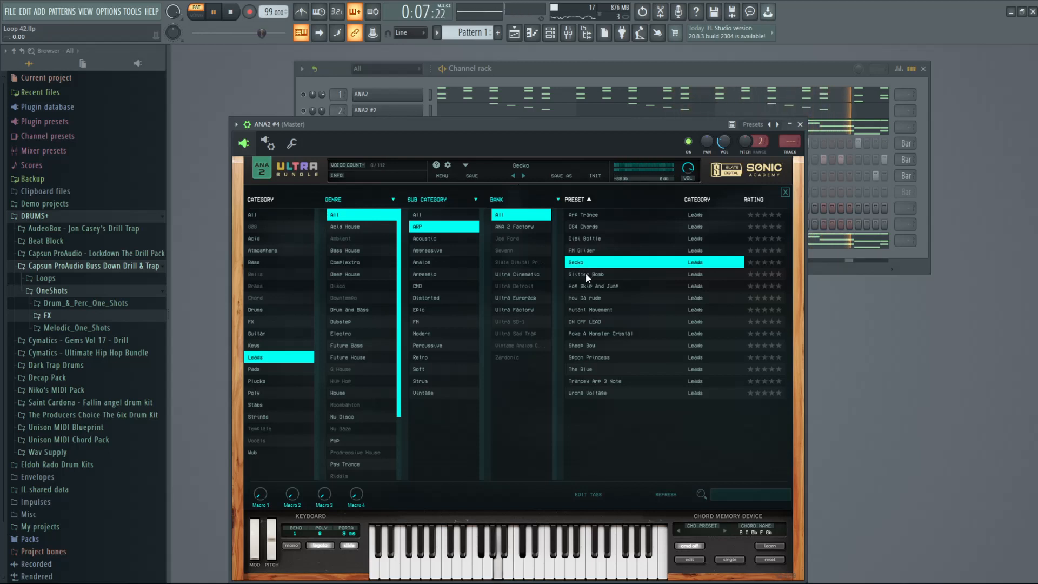
{"action": "left_click", "coordinate": [585, 273]}
{"action": "left_click", "coordinate": [586, 287]}
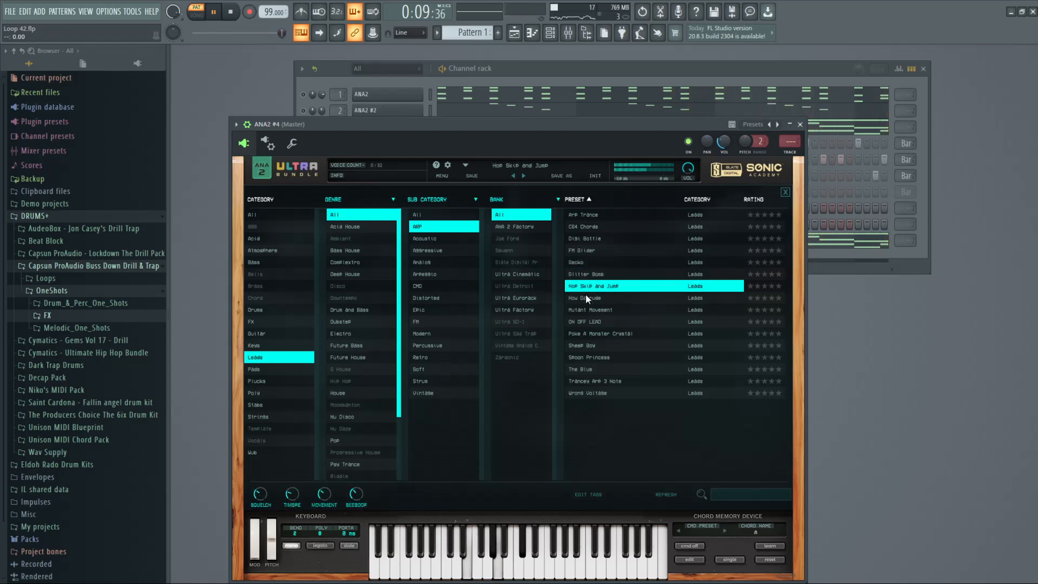
{"action": "left_click", "coordinate": [585, 297]}
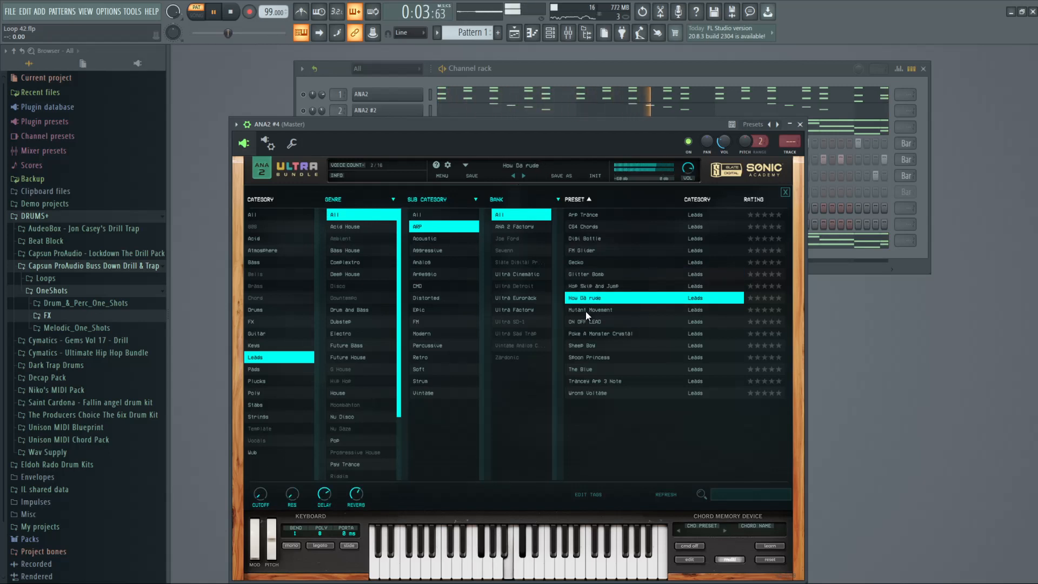
{"action": "left_click", "coordinate": [586, 310]}
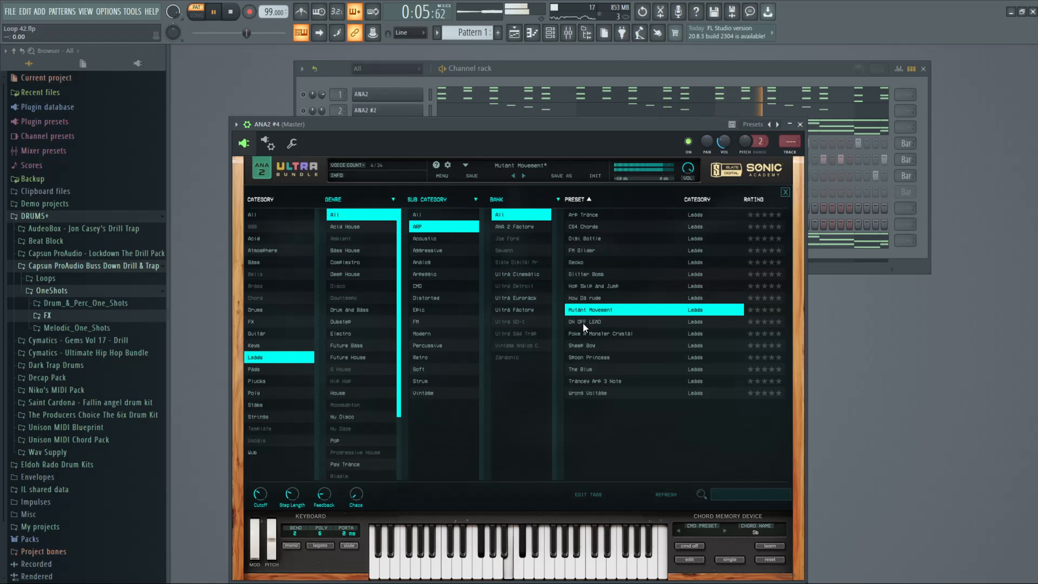
{"action": "left_click", "coordinate": [582, 323]}
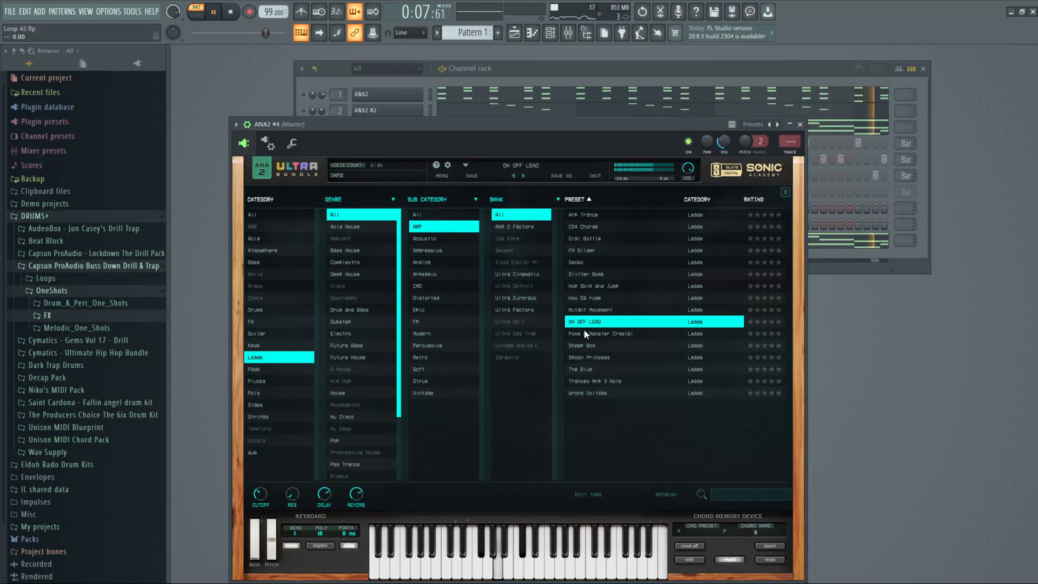
{"action": "left_click", "coordinate": [588, 333]}
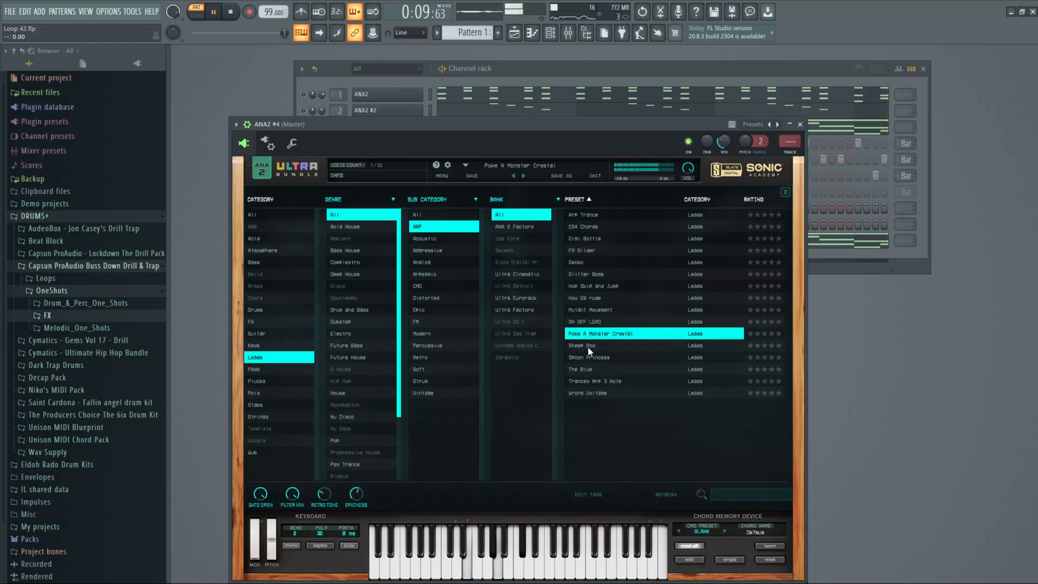
{"action": "left_click", "coordinate": [589, 359]}
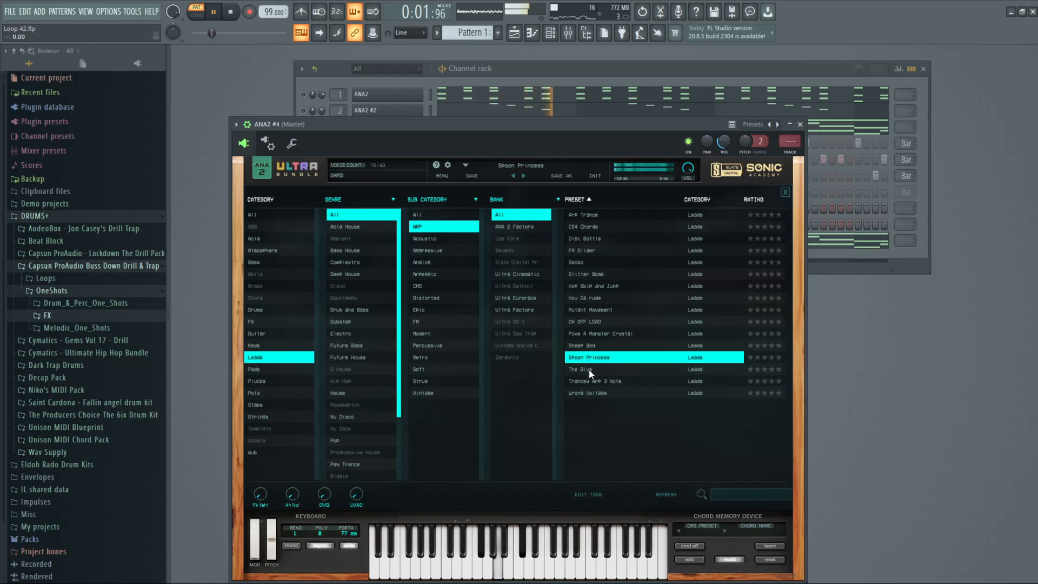
{"action": "left_click", "coordinate": [589, 371]}
{"action": "left_click", "coordinate": [589, 381]}
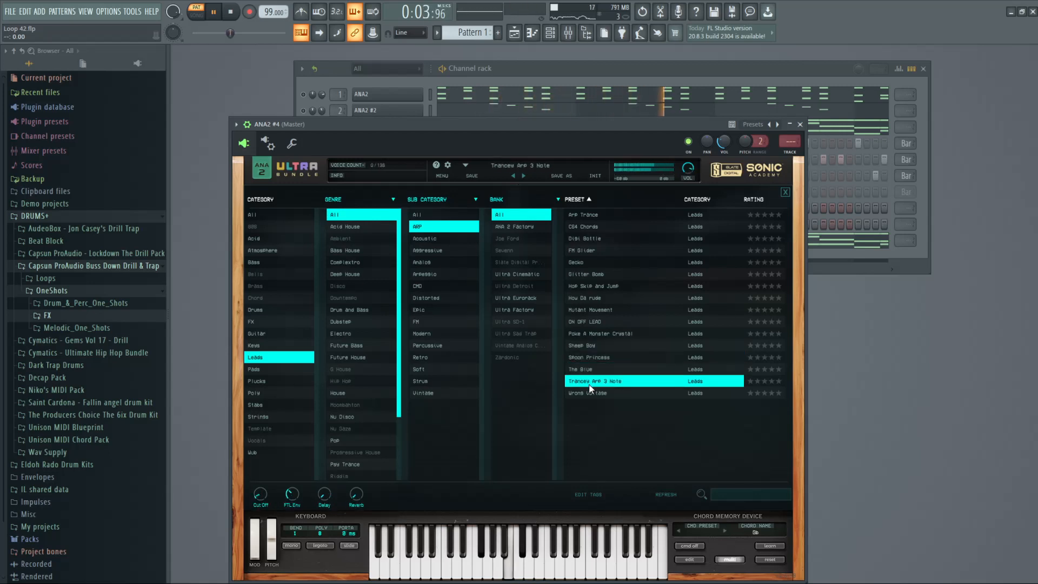
{"action": "left_click", "coordinate": [586, 394]}
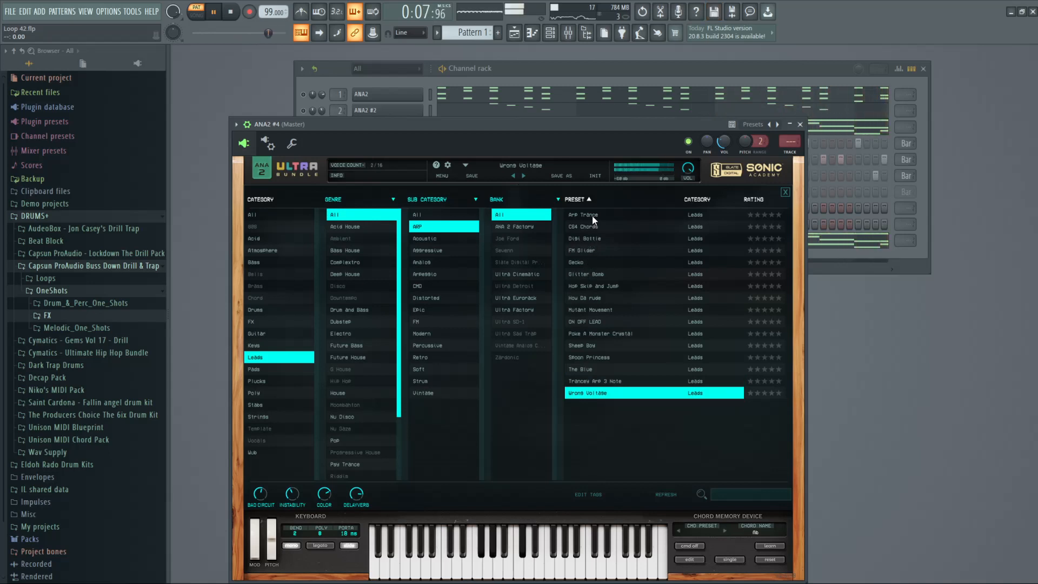
Step: Load Arp Trance again in ANA2 #4 and hide the channel settings in its plugin window
{"action": "left_click", "coordinate": [592, 215]}
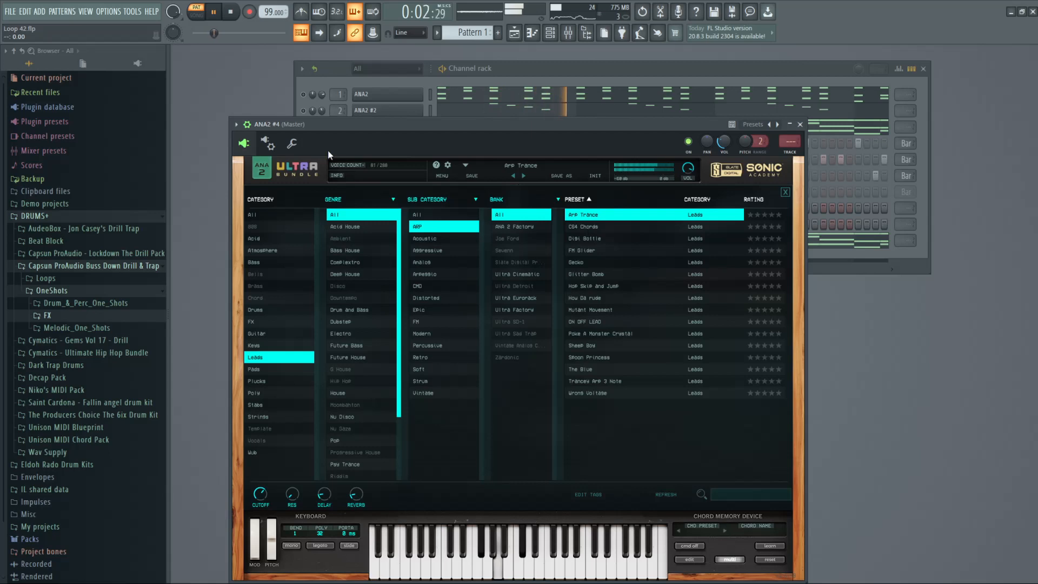
{"action": "left_click", "coordinate": [249, 125]}
{"action": "left_click", "coordinate": [484, 66]}
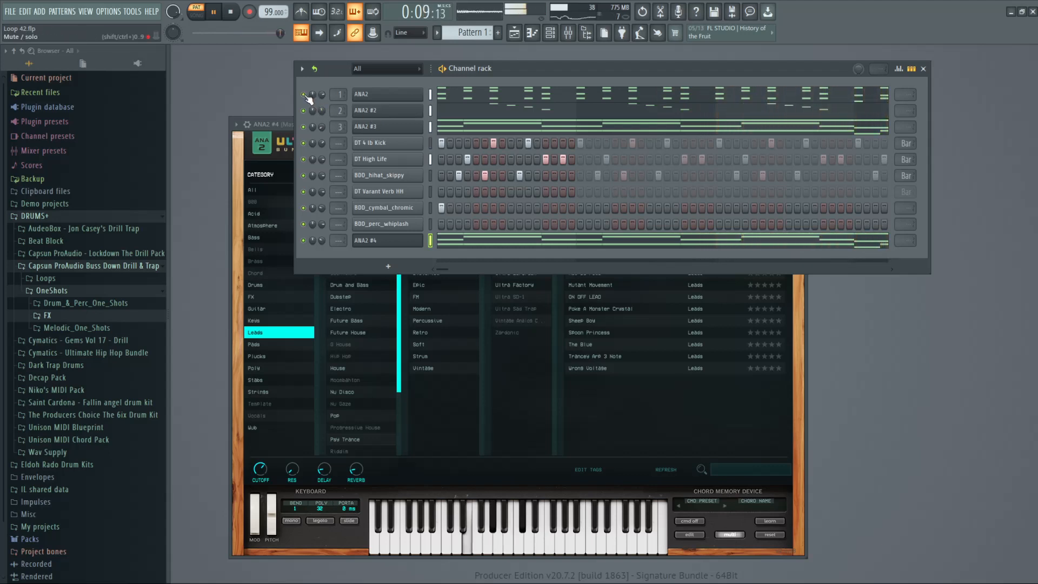
Step: Open the first ANA2 channel's notes in the piano roll and replay the pattern from the start
{"action": "right_click", "coordinate": [387, 95]}
{"action": "left_click", "coordinate": [438, 96]}
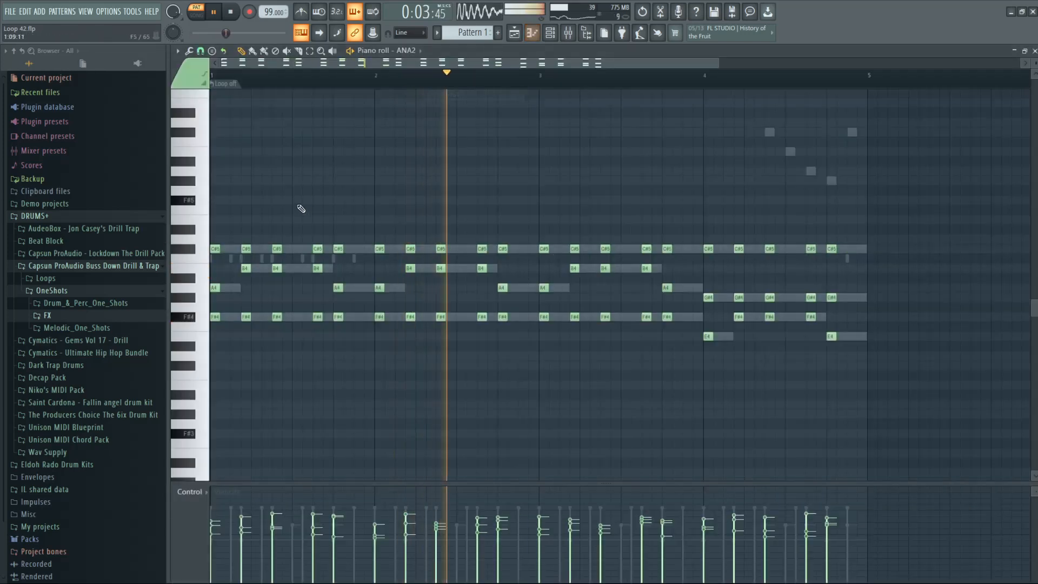
{"action": "key", "text": "space"}
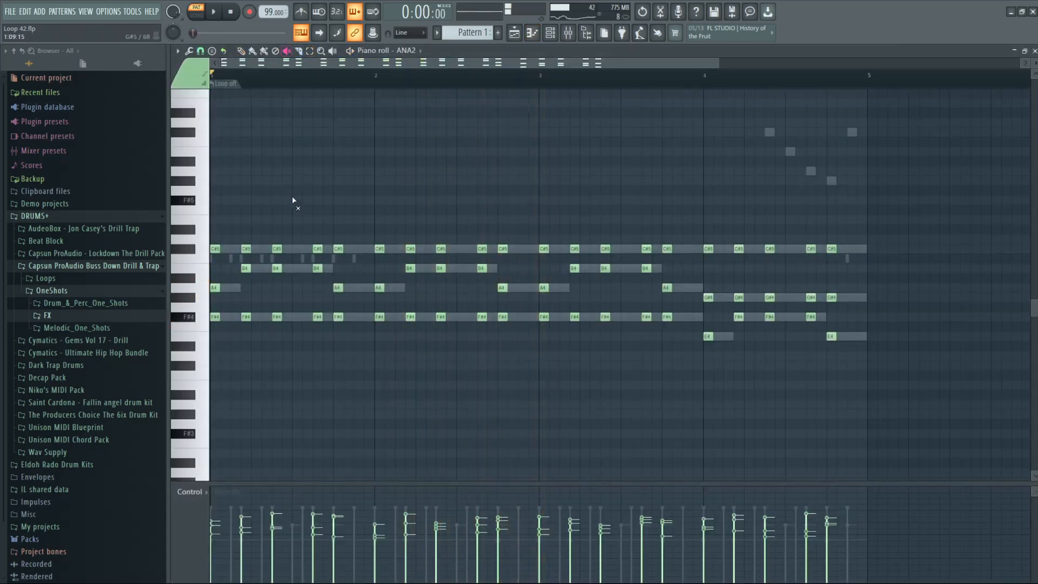
{"action": "key", "text": "space"}
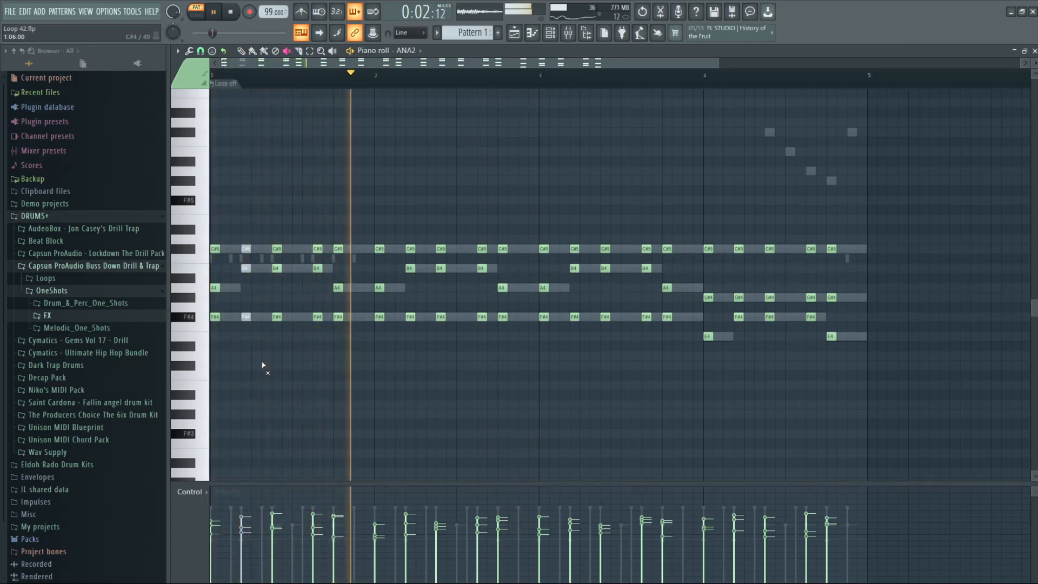
{"action": "key", "text": "space"}
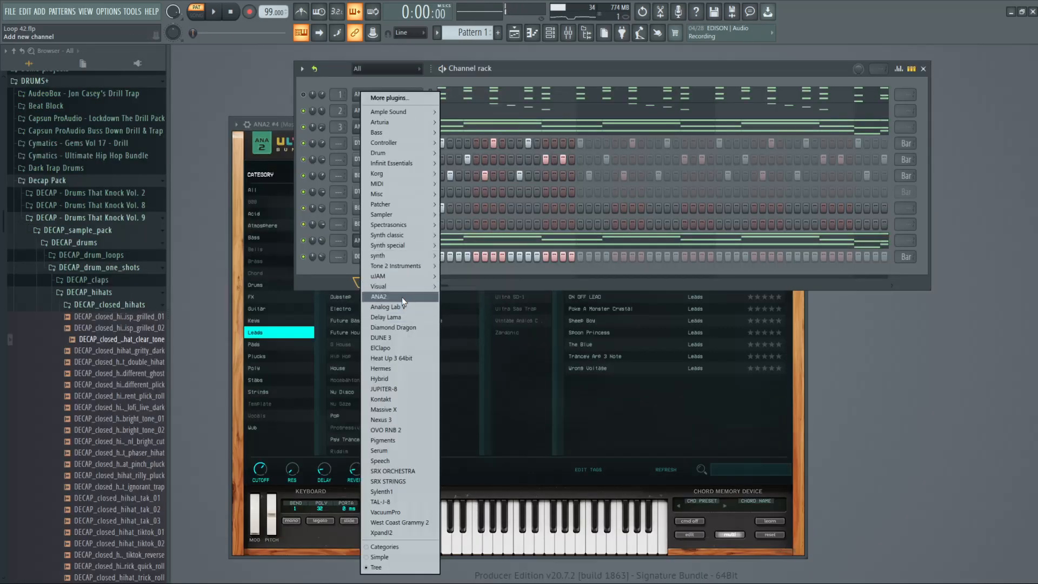
Step: Add another ANA2 instrument channel and try the Bass Beefer 2 and Bass Crystal presets on its keyboard
{"action": "left_click", "coordinate": [401, 297]}
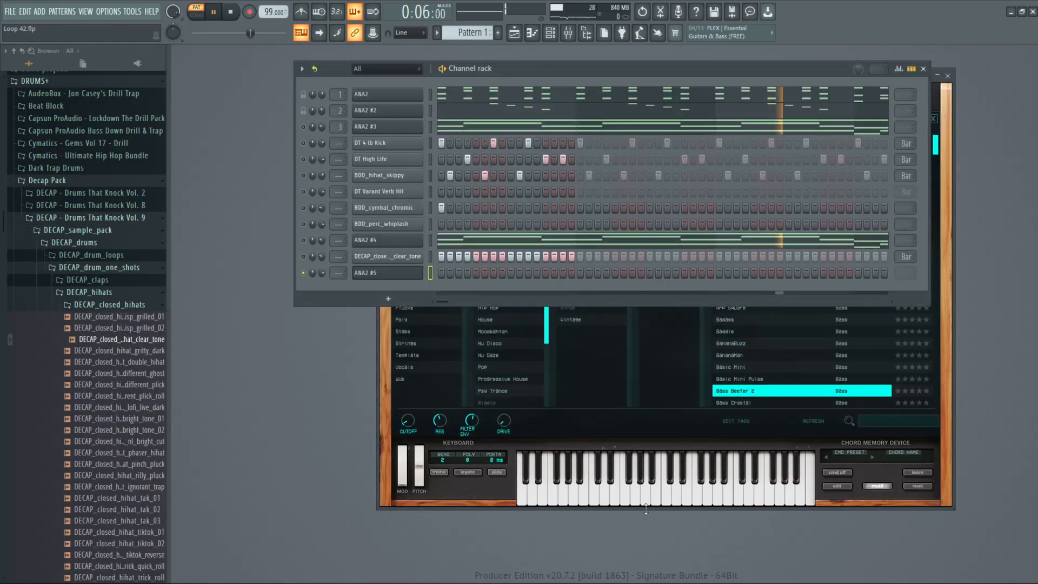
{"action": "left_click", "coordinate": [630, 501]}
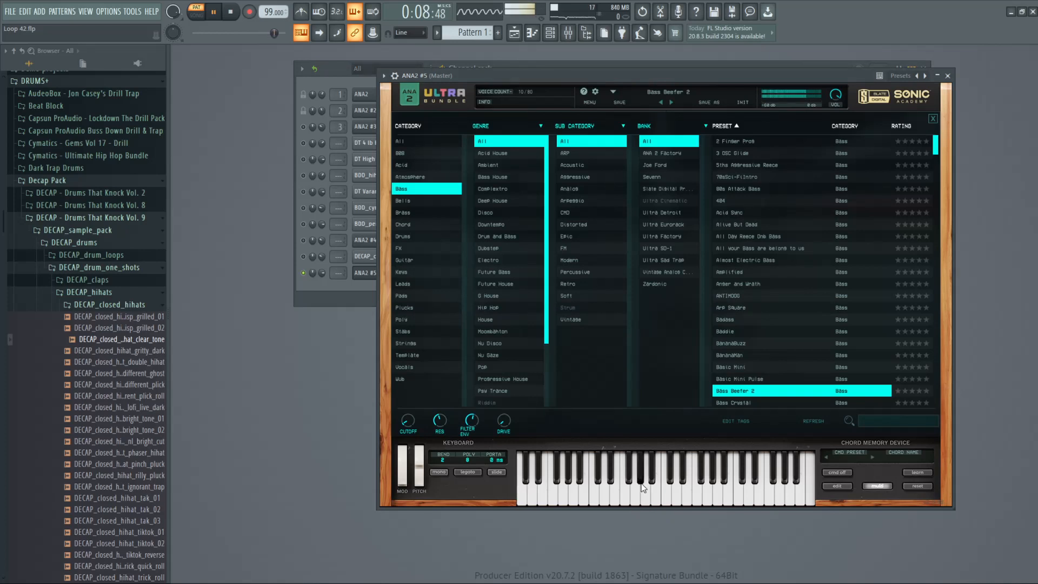
{"action": "left_click", "coordinate": [747, 403]}
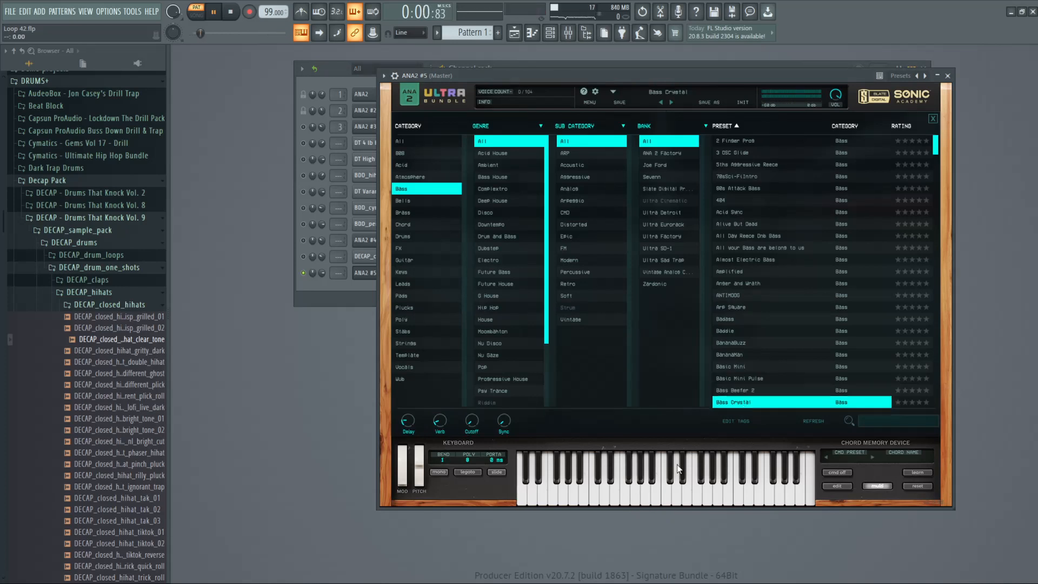
{"action": "left_click", "coordinate": [645, 490]}
Step: Narrow the ANA2 #5 bass presets to the Hip Hop genre, load Next Door Bass, and test it on the keyboard
{"action": "scroll", "coordinate": [786, 328], "scroll_direction": "down", "scroll_amount": 5}
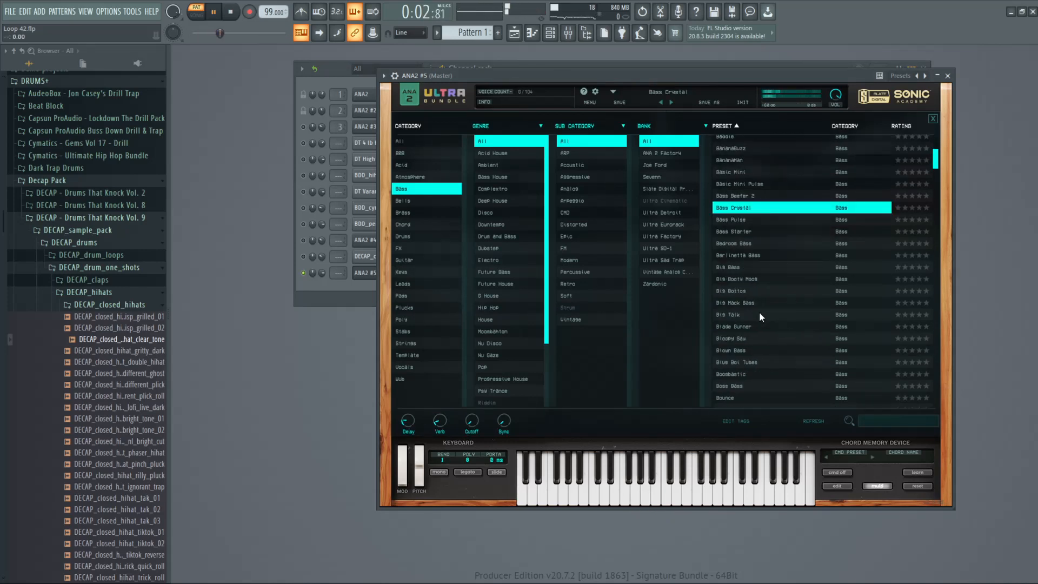
{"action": "left_click", "coordinate": [751, 314]}
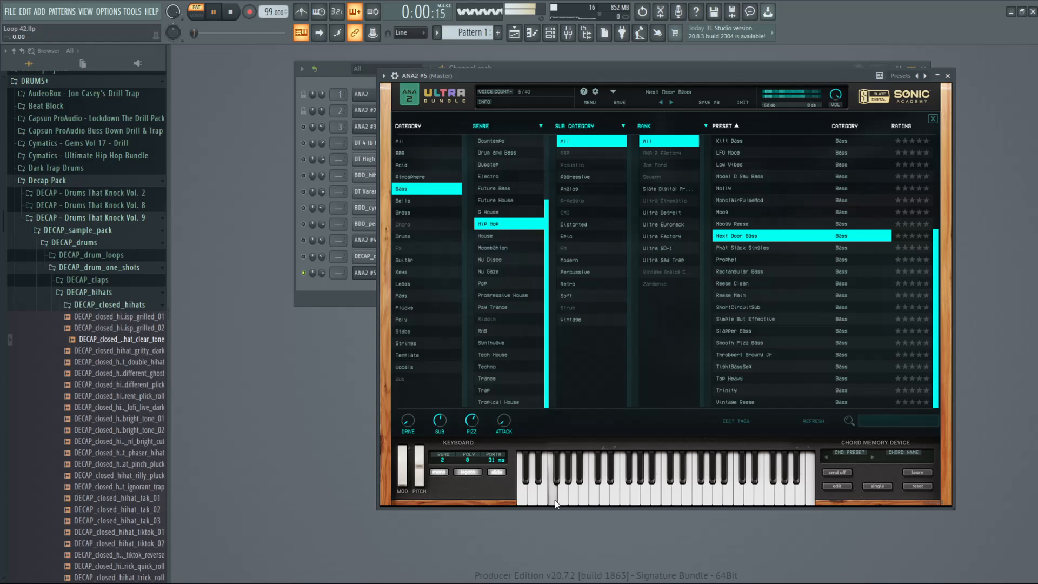
{"action": "left_click", "coordinate": [583, 500]}
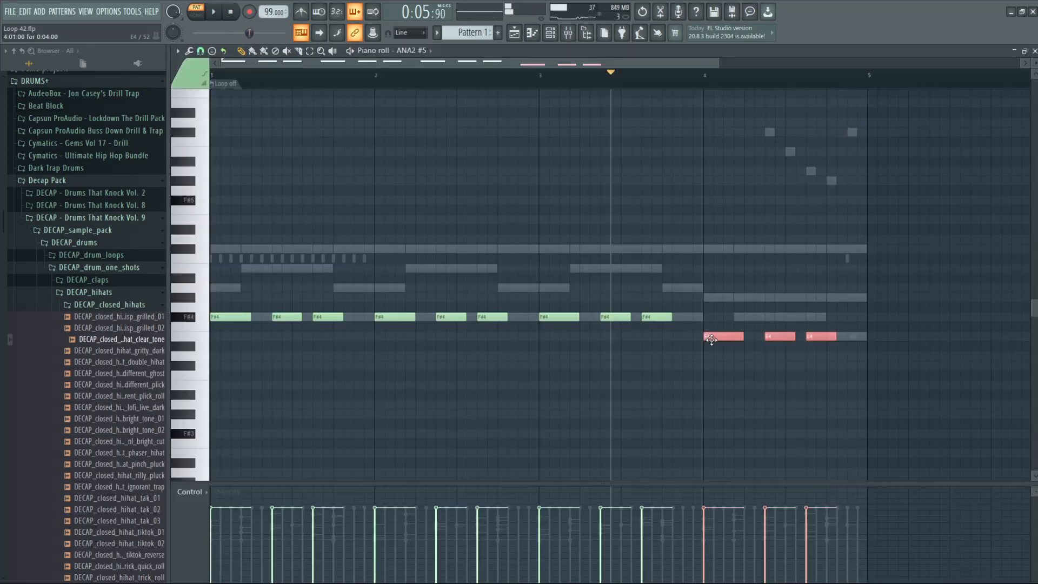
Step: Move the three ANA2 #5 bass notes in bar 4 down to C#4 and play the pattern
{"action": "left_click_drag", "start_coordinate": [719, 336], "coordinate": [708, 250]}
{"action": "key", "text": "ctrl+Down"}
{"action": "key", "text": "space"}
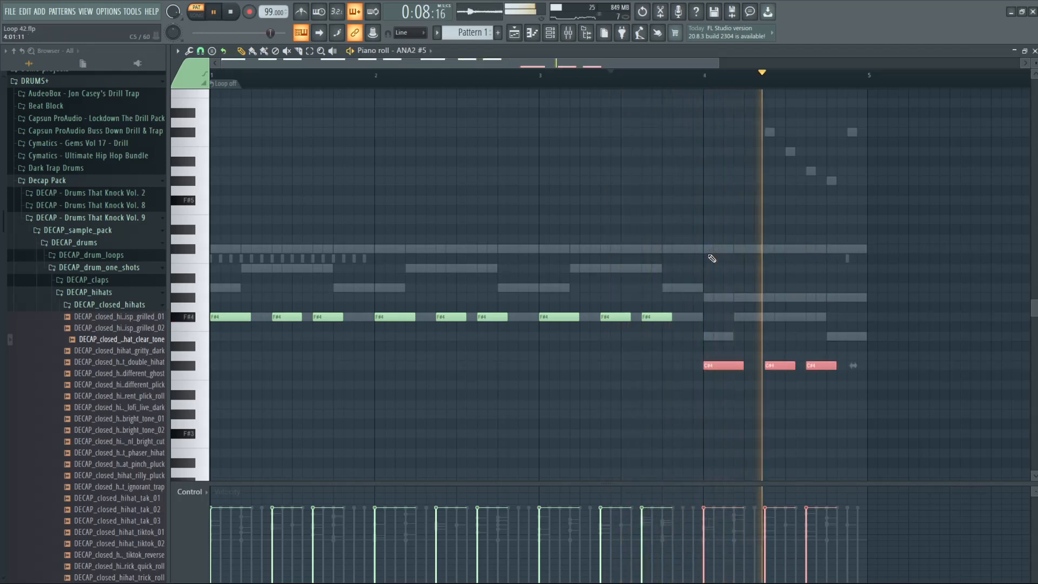
Step: Add an E4 bass note near the end of bar 4 and shorten it to finish at the bar line
{"action": "left_click", "coordinate": [851, 336]}
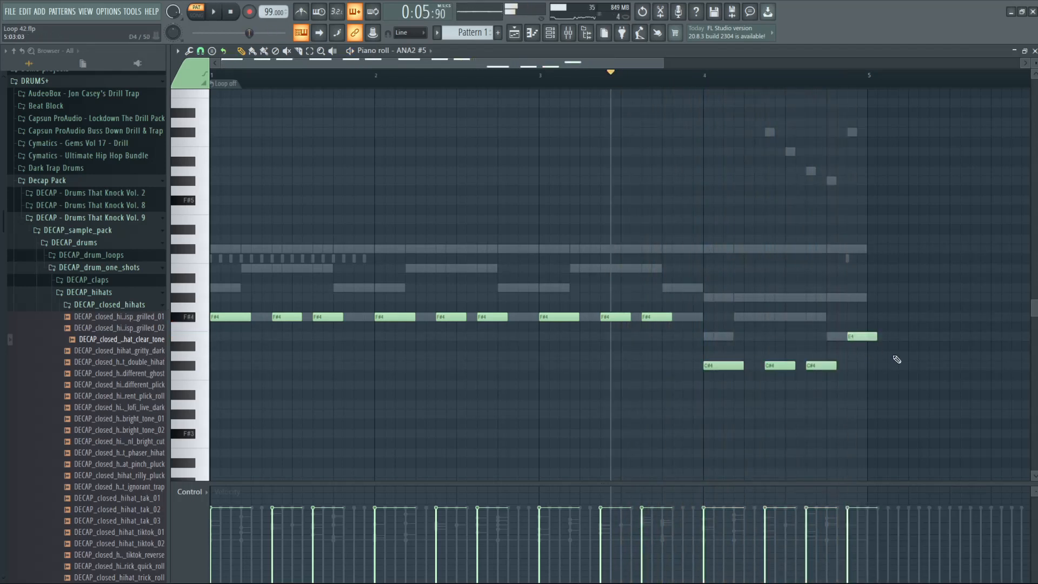
{"action": "left_click_drag", "start_coordinate": [875, 340], "coordinate": [866, 339]}
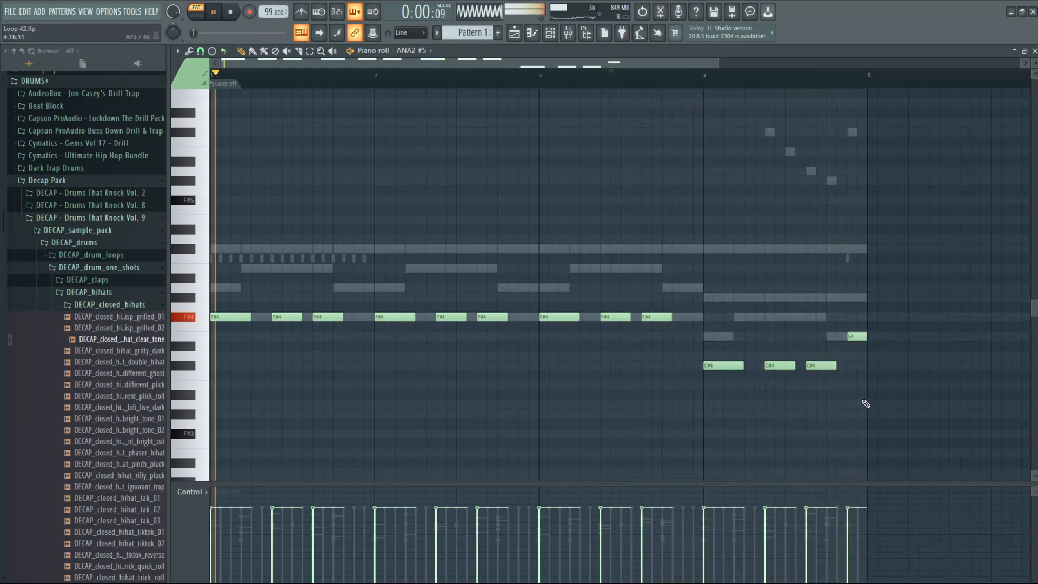
Step: Play the full arrangement in song mode and remove the DT 4 lb Kick clip at bar 5 of the playlist
{"action": "key", "text": "F5"}
{"action": "left_click", "coordinate": [200, 18]}
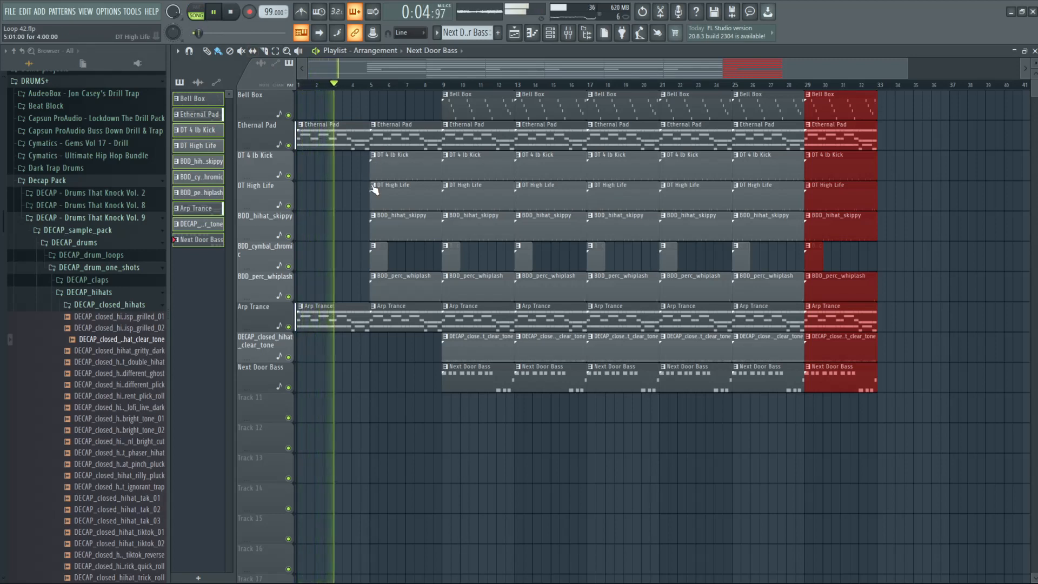
{"action": "right_click", "coordinate": [376, 167]}
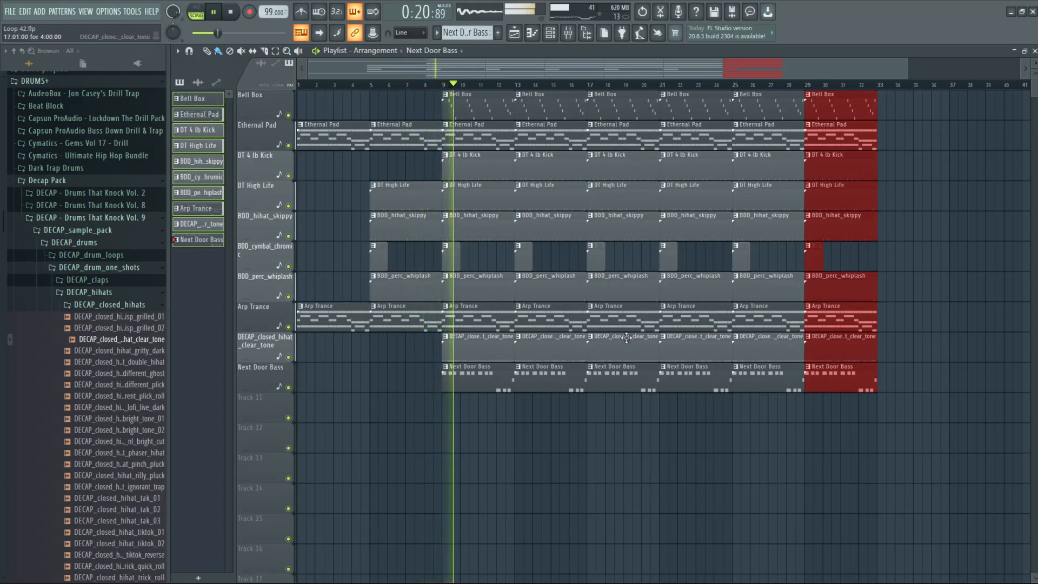
Step: Delete the Arp Trance and Next Door Bass clips at bars 17 and 21, plus the closed hi-hat clip at bar 17
{"action": "right_click", "coordinate": [643, 316]}
{"action": "right_click", "coordinate": [668, 318]}
{"action": "right_click", "coordinate": [668, 364]}
{"action": "right_click", "coordinate": [622, 373]}
{"action": "right_click", "coordinate": [626, 348]}
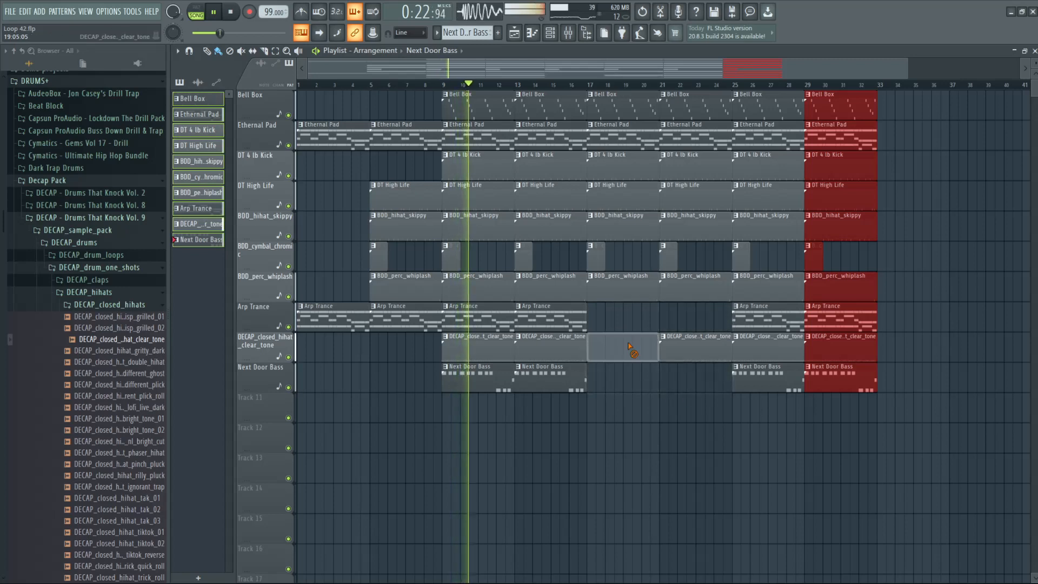
Step: Delete the Bell Box and BDD_hihat_skippy clips at bars 17 and 21
{"action": "right_click", "coordinate": [646, 108]}
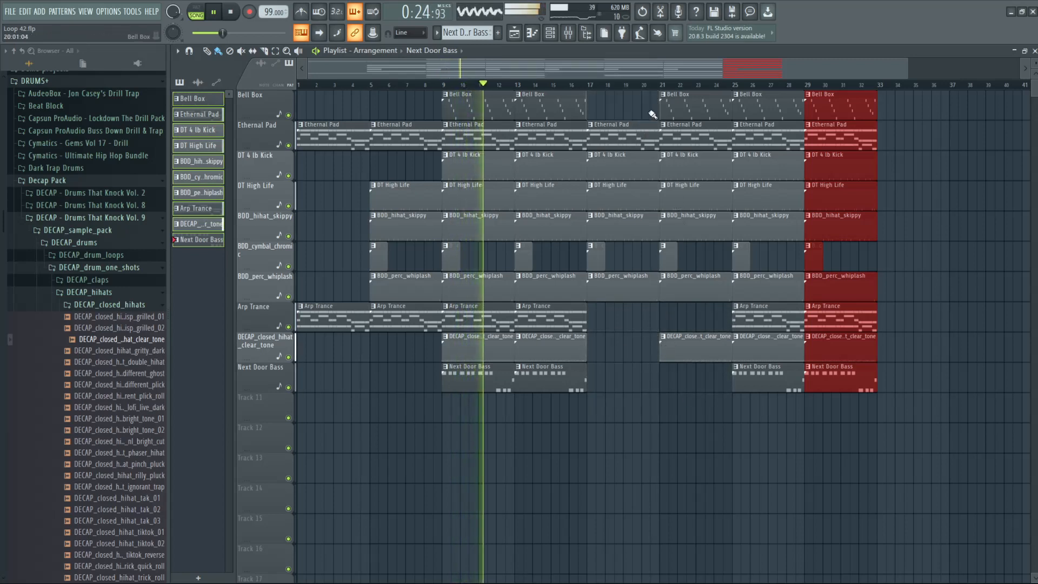
{"action": "right_click", "coordinate": [676, 115]}
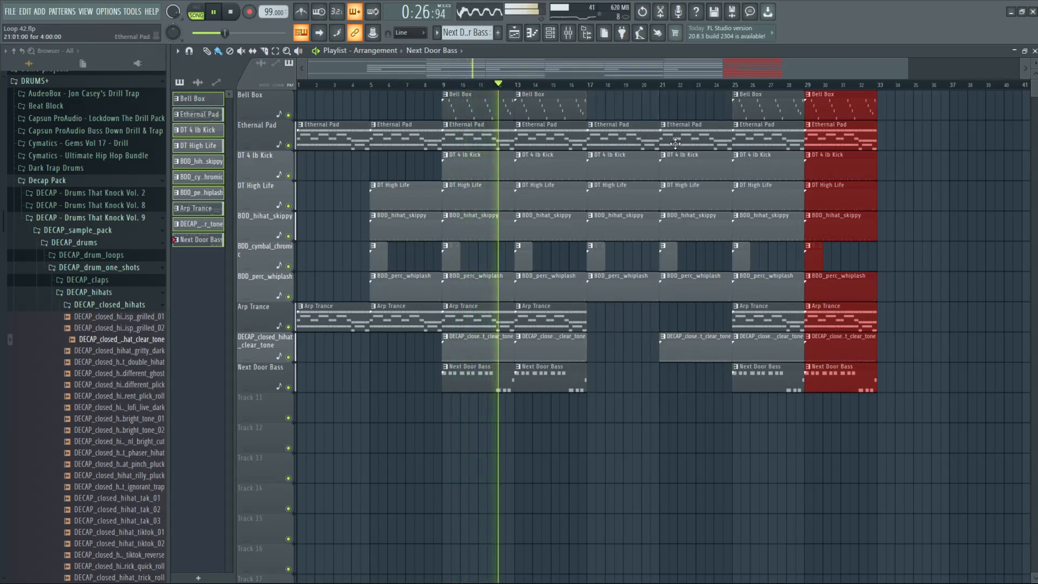
{"action": "right_click", "coordinate": [630, 222]}
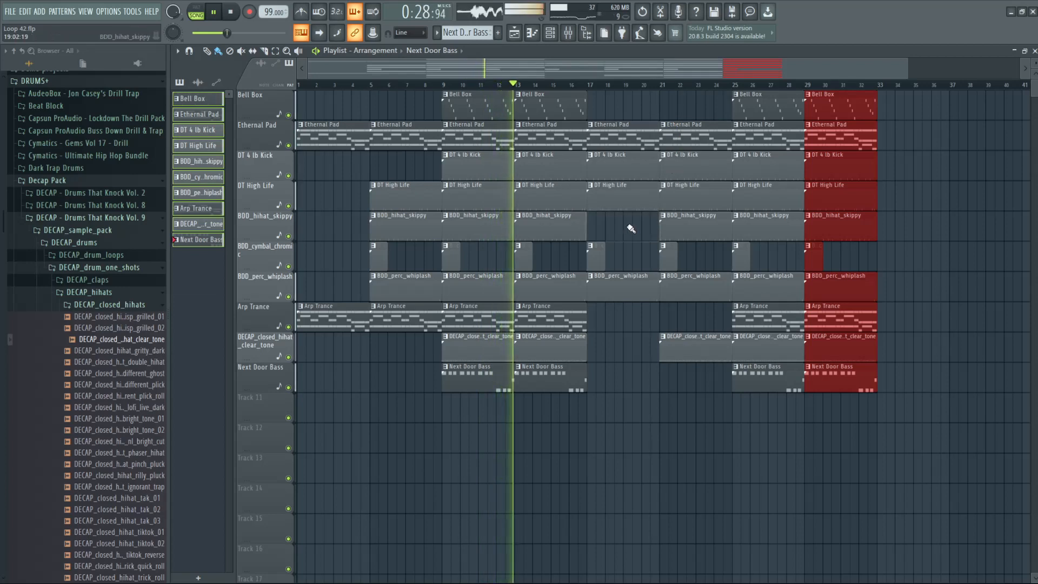
{"action": "right_click", "coordinate": [671, 230]}
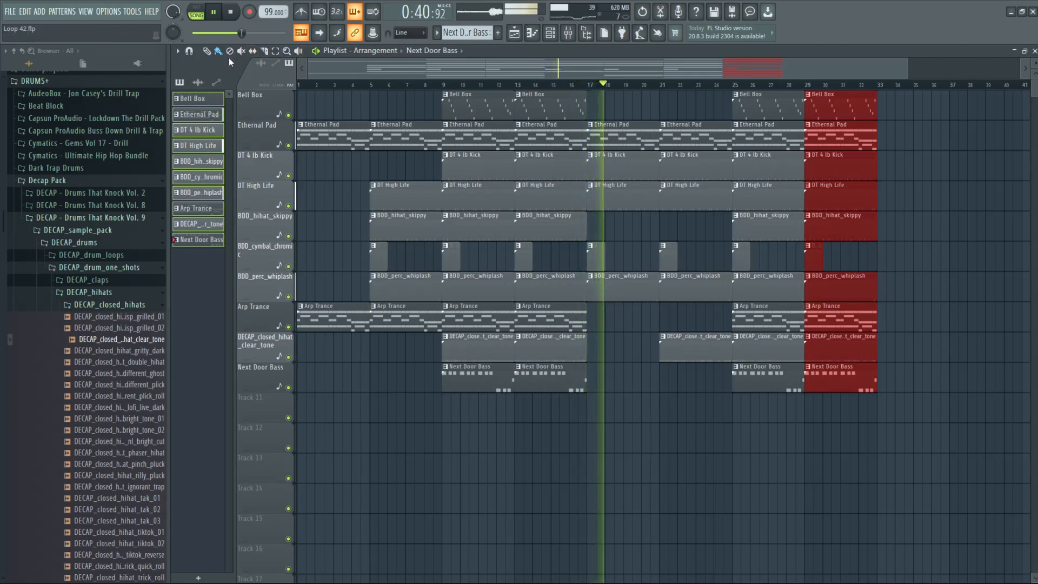
Step: Select all clips from bar 17 through bar 32 and duplicate that section twice to extend the arrangement to bar 65
{"action": "left_click", "coordinate": [275, 51]}
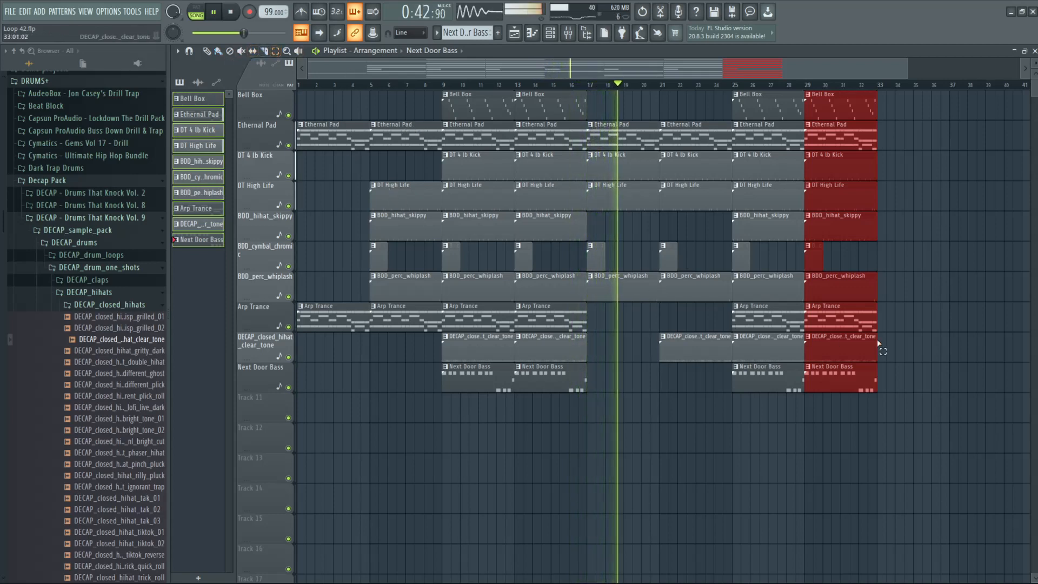
{"action": "left_click_drag", "start_coordinate": [921, 451], "coordinate": [595, 108]}
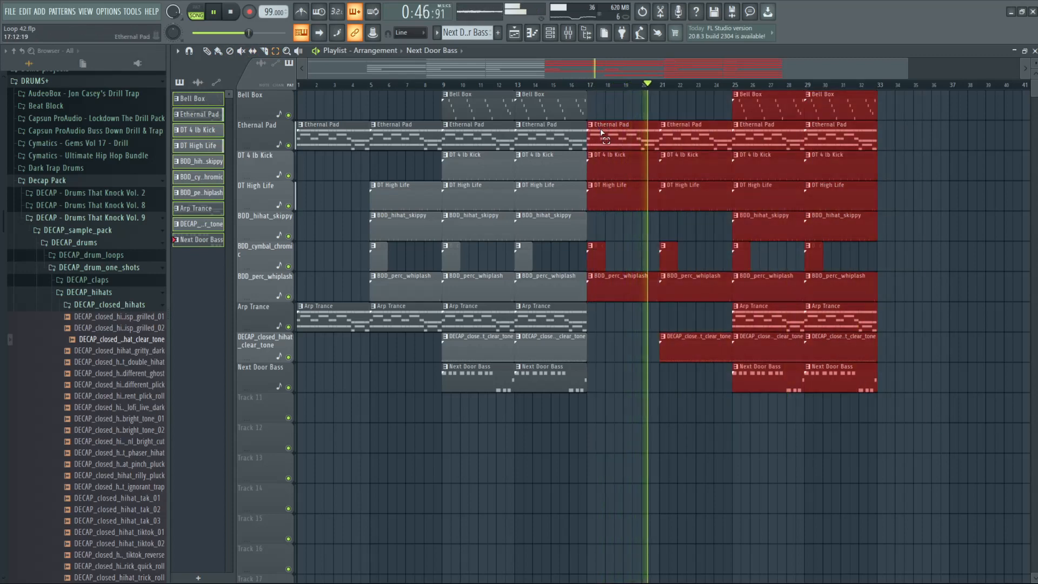
{"action": "key", "text": "ctrl+b"}
{"action": "key", "text": "ctrl+b"}
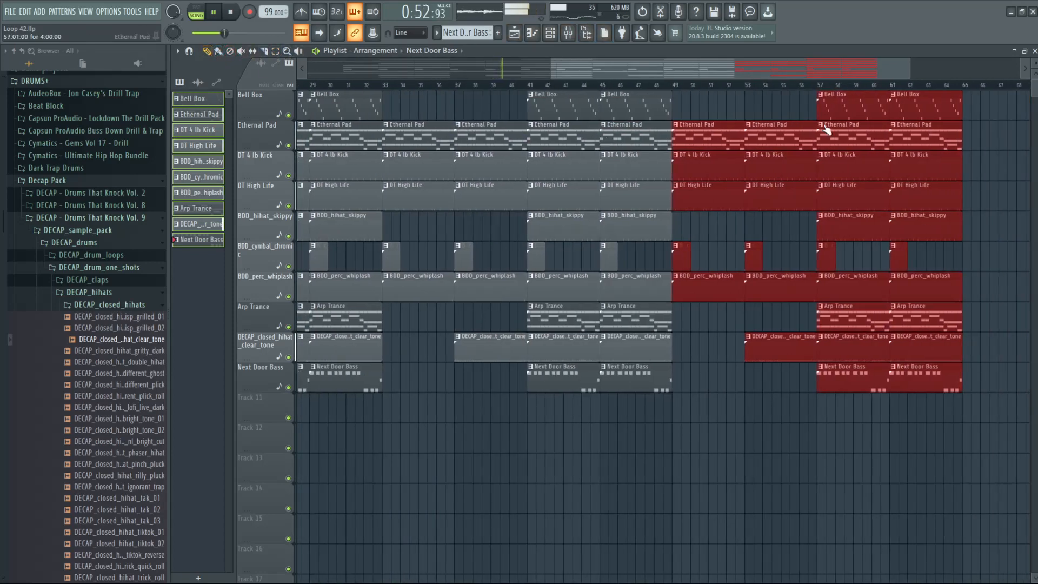
Step: Select only the Bell Box and Ethernal Pad clips at bar 61 and duplicate them to bar 65
{"action": "left_click", "coordinate": [986, 153], "text": "ctrl"}
{"action": "left_click_drag", "start_coordinate": [988, 157], "coordinate": [944, 112]}
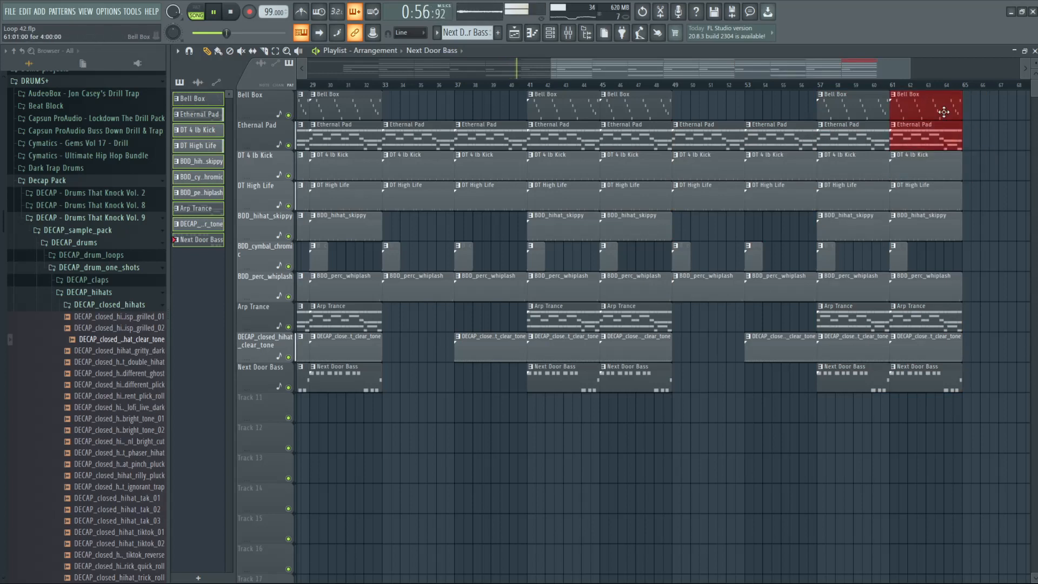
{"action": "key", "text": "ctrl+b"}
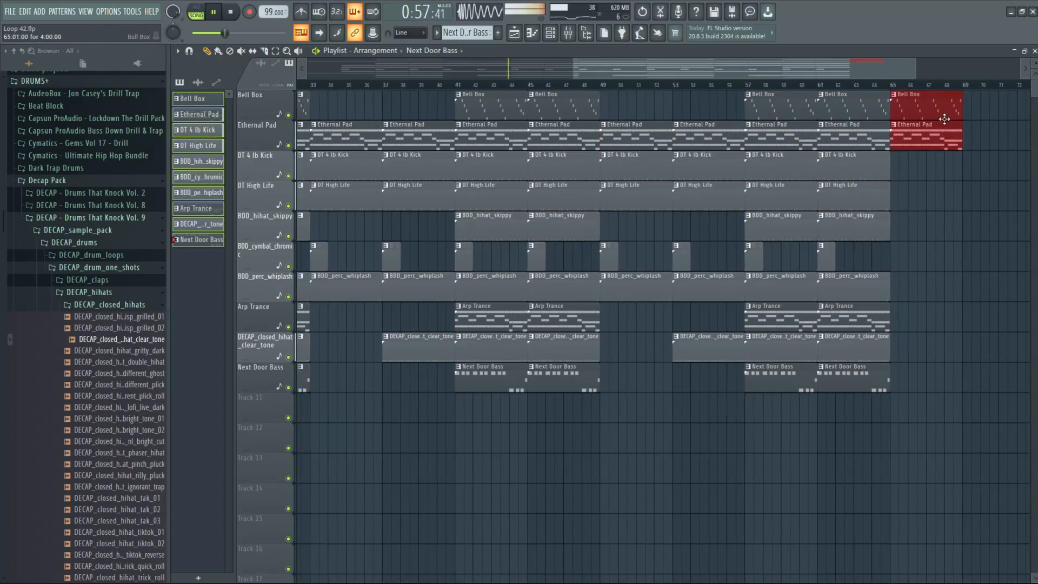
Step: Add the bar 61 Arp Trance and Next Door Bass clips to the selected Bell Box and Ethernal Pad clips and duplicate them
{"action": "left_click", "coordinate": [883, 385], "text": "ctrl+shift"}
{"action": "left_click", "coordinate": [872, 322], "text": "ctrl+shift"}
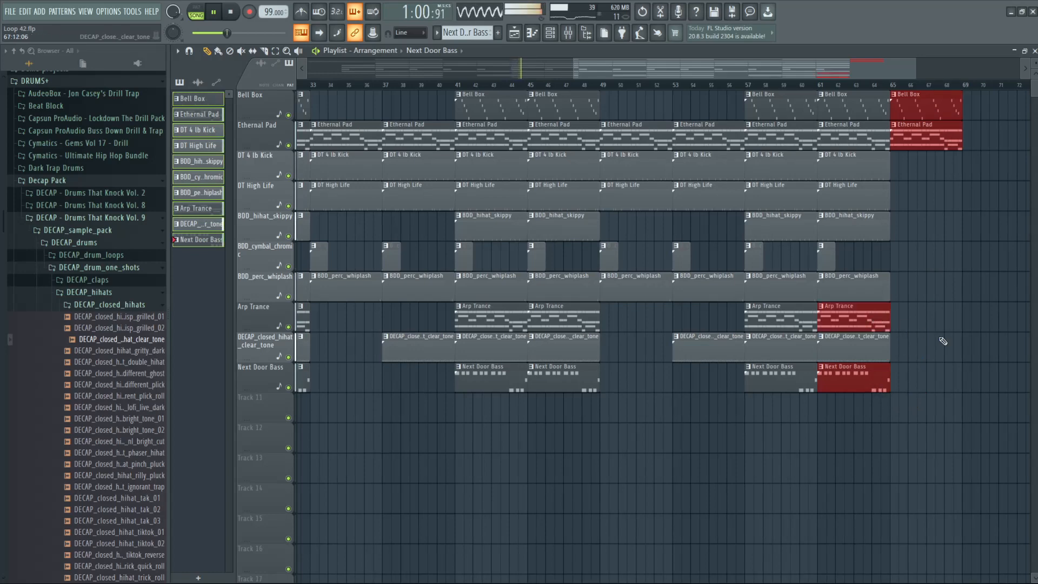
{"action": "key", "text": "ctrl+b"}
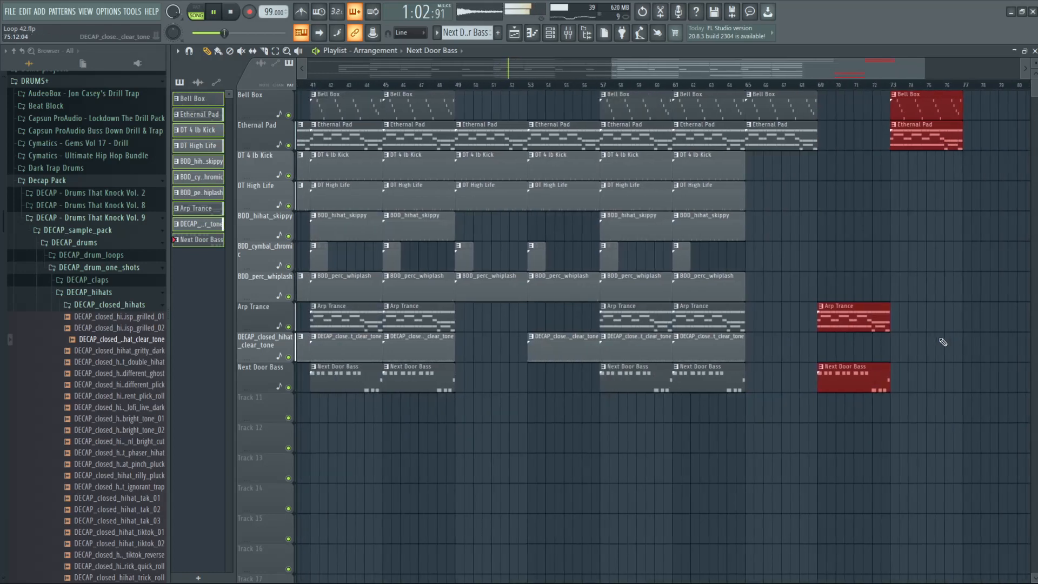